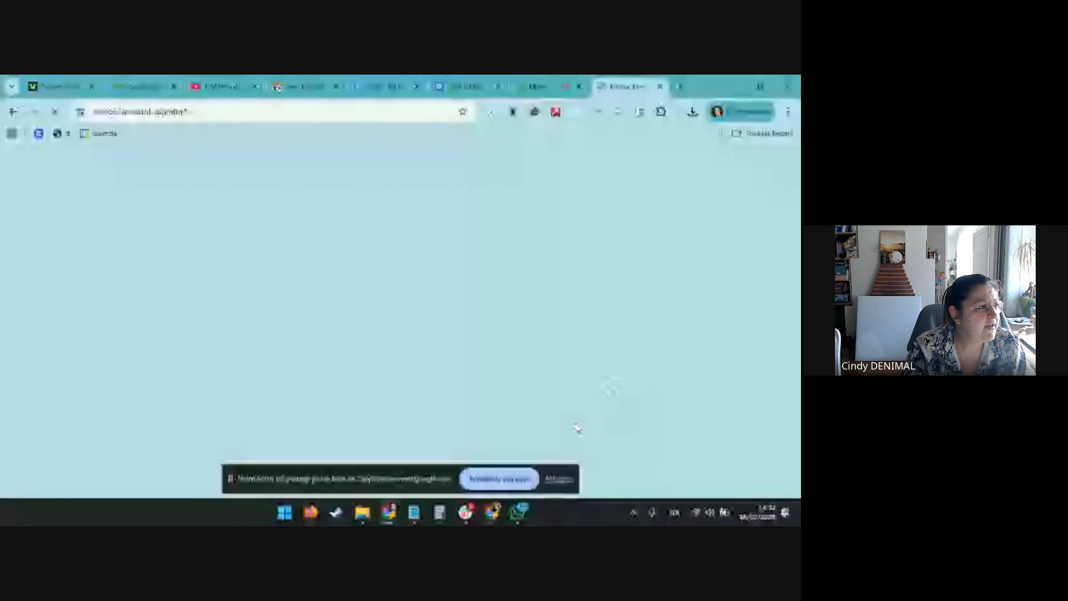
# Step: Close the SOP VIDEO page and highlight the "Mes partenaires" heading and partner logos on the Immobilier Saint-Quentin homepage
pyautogui.click(558, 478)
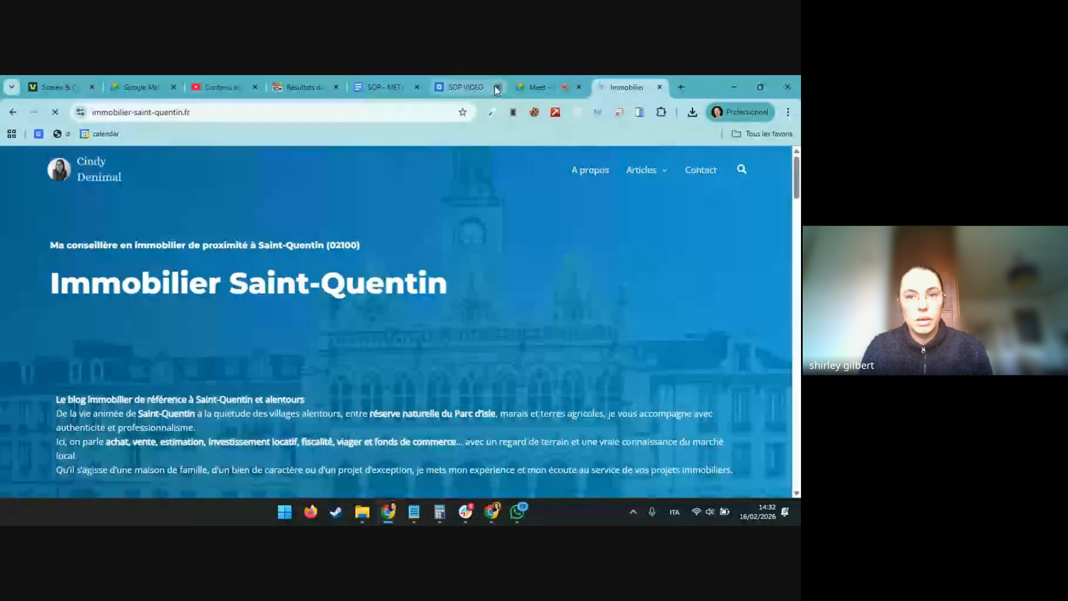
pyautogui.click(497, 87)
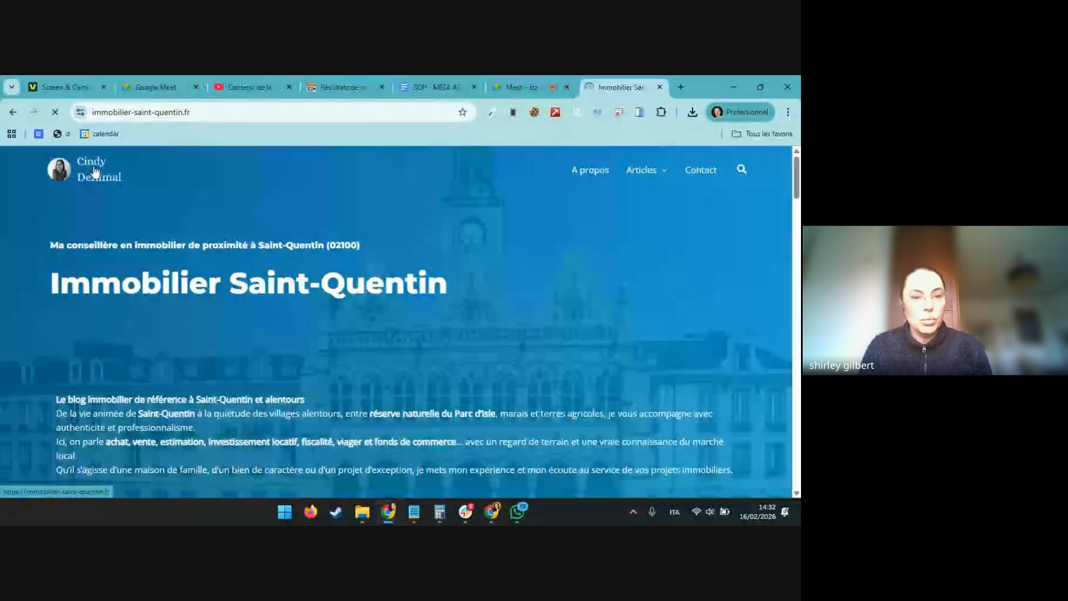
pyautogui.scroll(-1, 307, 293)
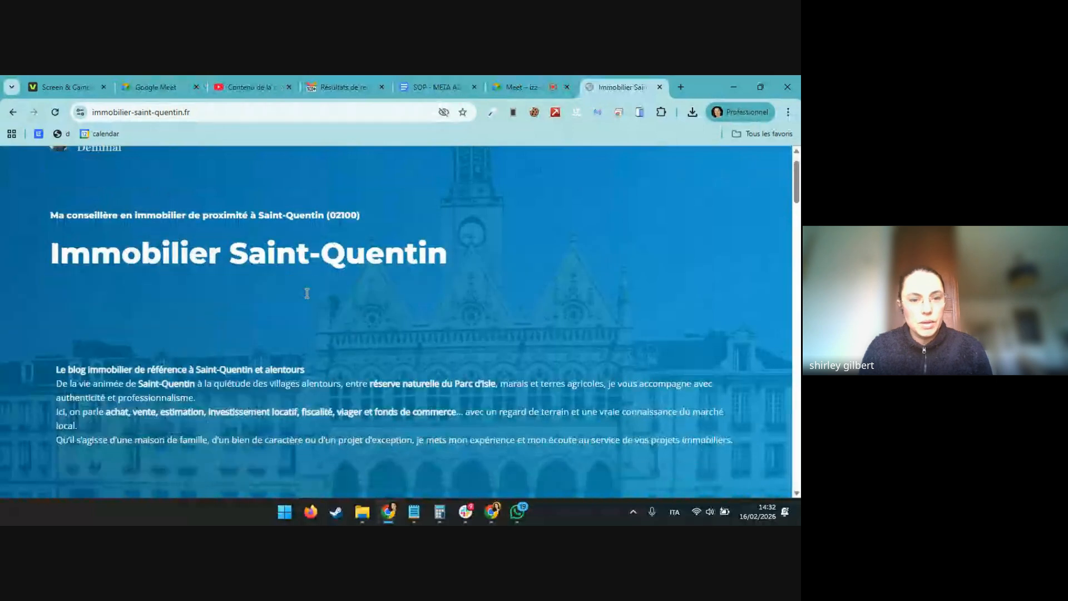
pyautogui.scroll(-5, 306, 293)
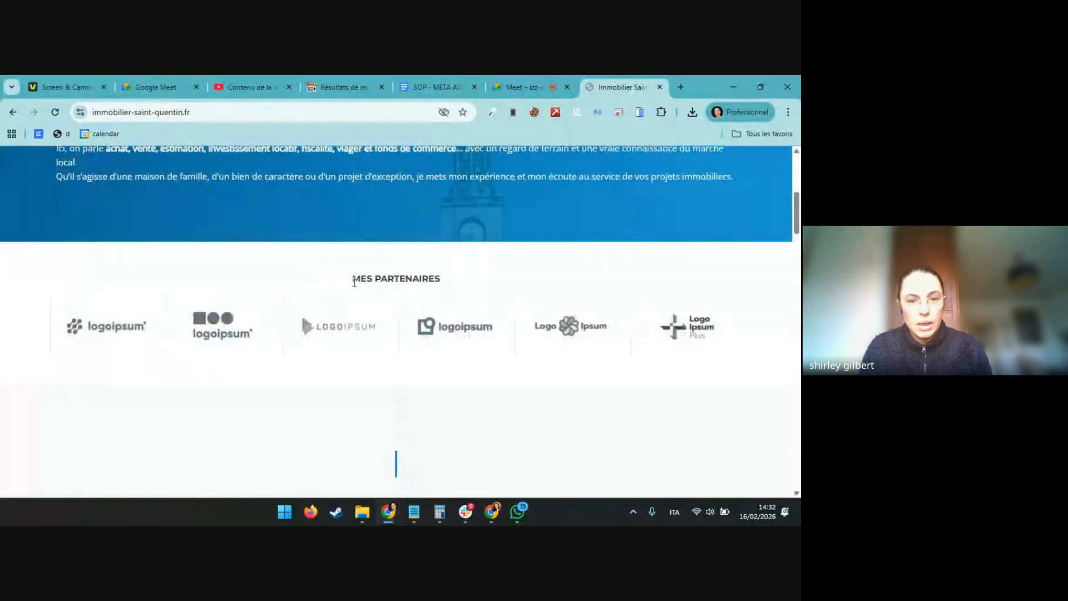
pyautogui.moveTo(351, 278); pyautogui.dragTo(704, 337)
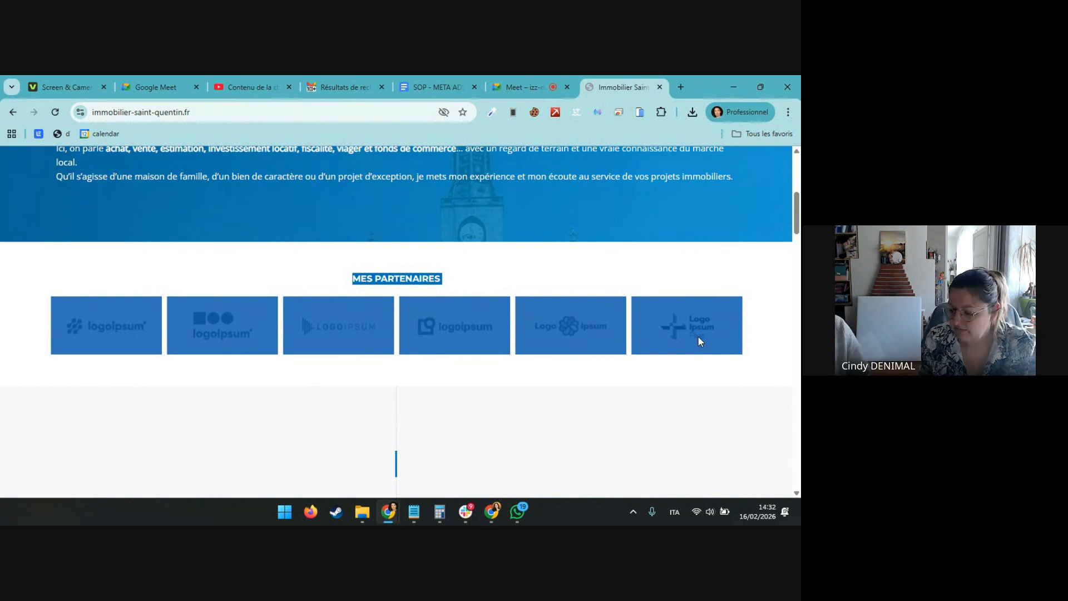
# Step: Review the "Articles favoris" and "Mes biens en vente" sections of the homepage
pyautogui.scroll(-2, 698, 337)
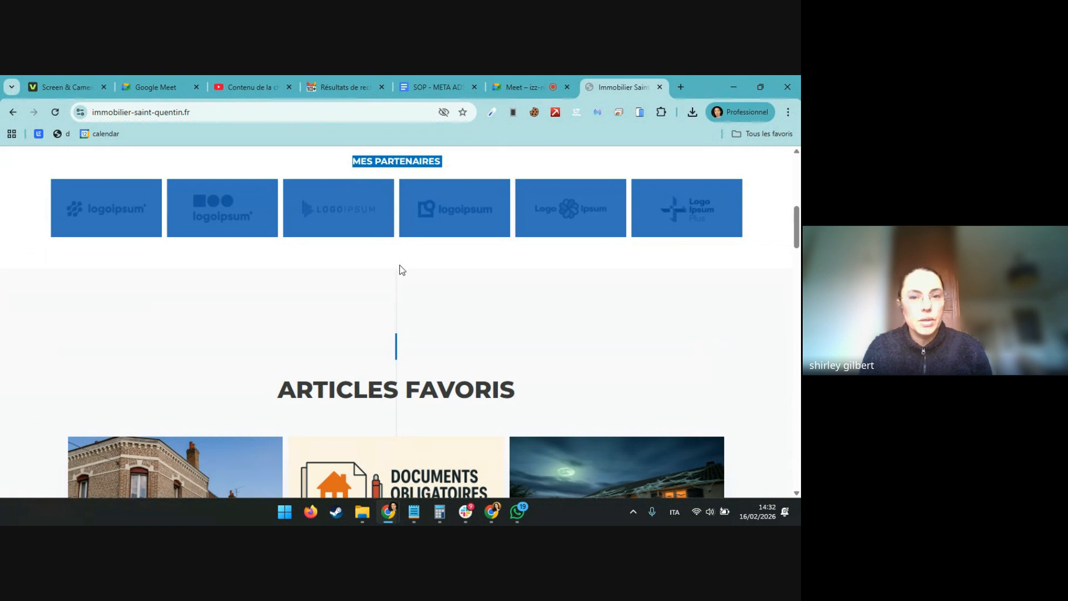
pyautogui.scroll(-4, 400, 264)
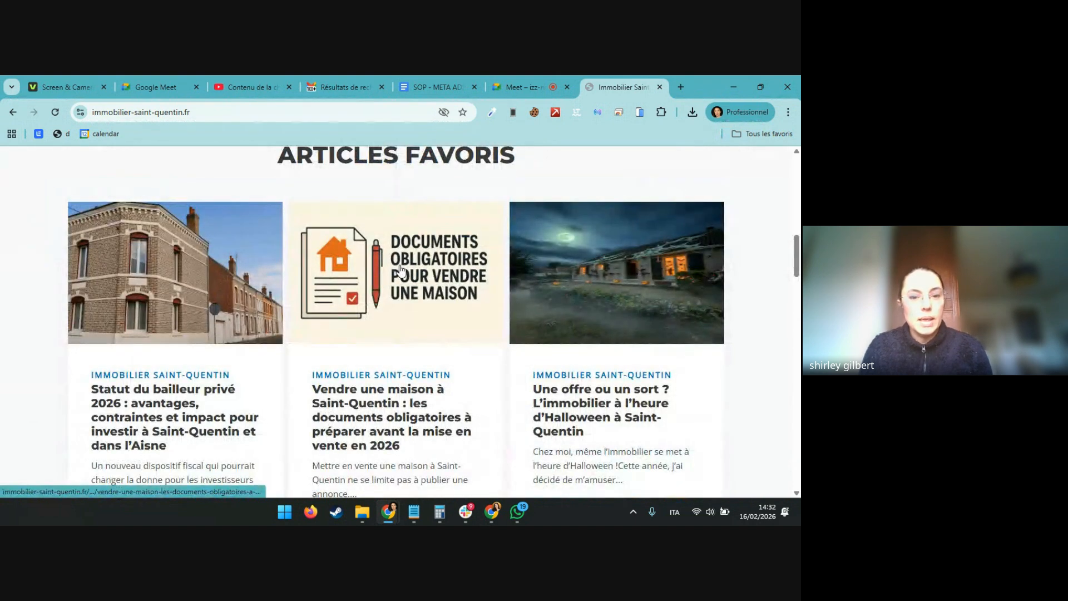
pyautogui.scroll(-6, 400, 269)
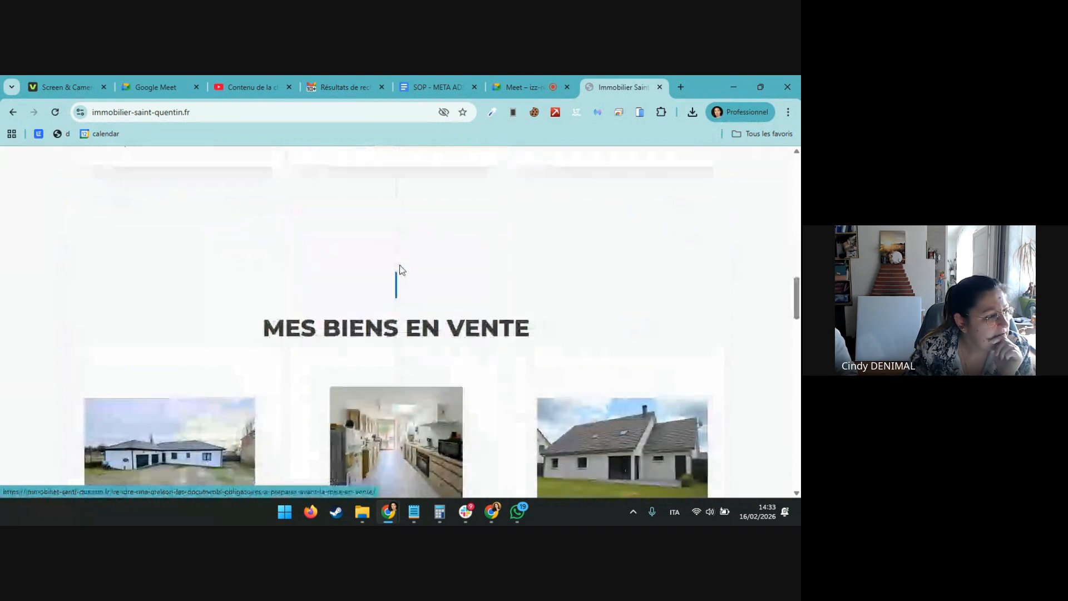
pyautogui.scroll(-5, 400, 269)
pyautogui.scroll(5, 399, 264)
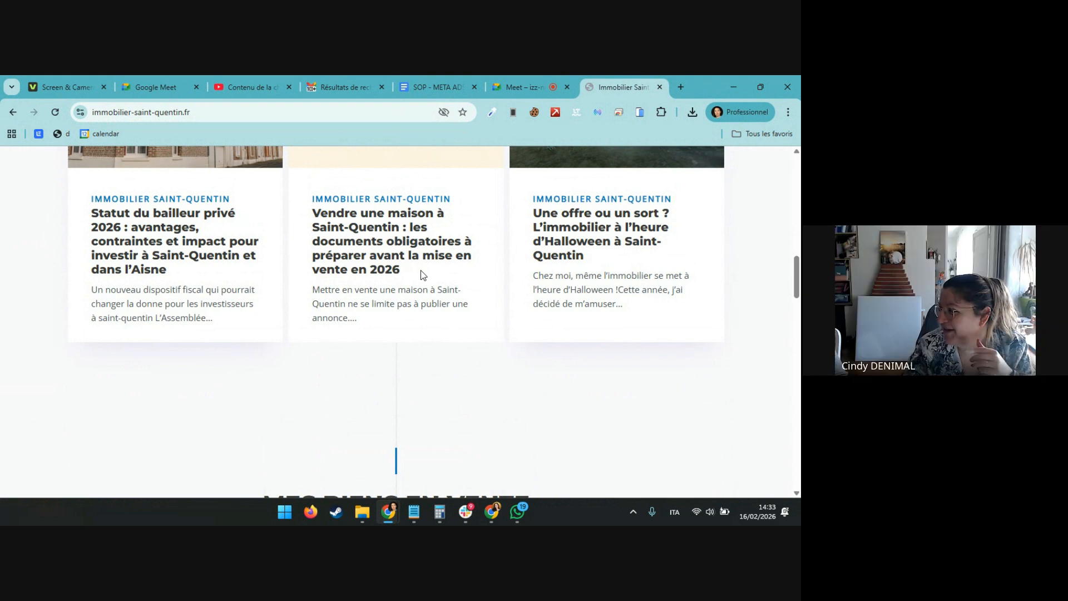
# Step: Search Google for "estimation maison saint quentin 02" in a separate page, keeping the blog open
pyautogui.click(685, 85)
pyautogui.write('estimation ')
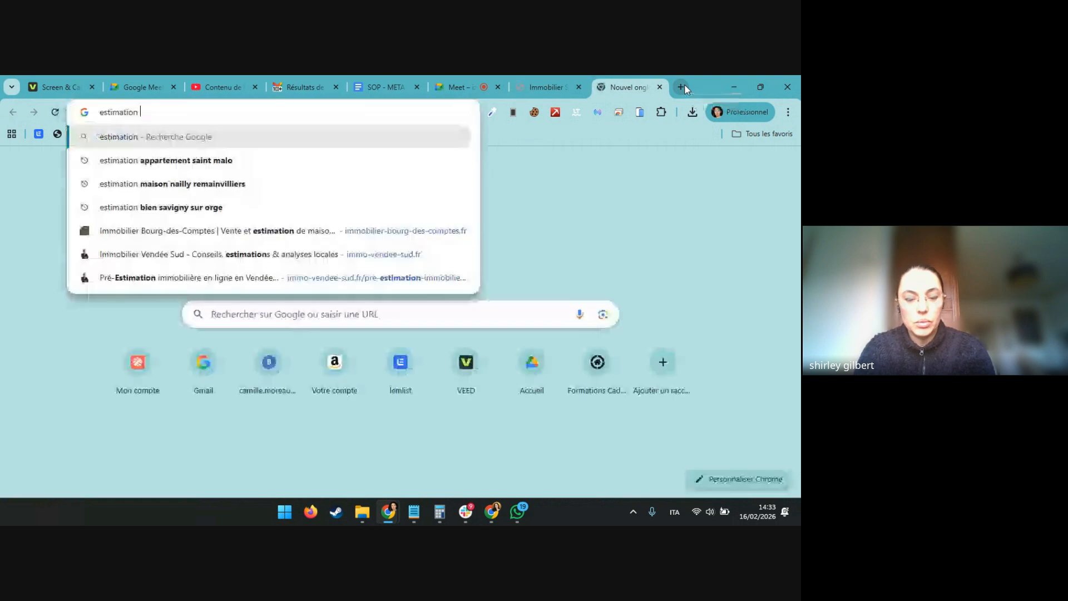
pyautogui.write('maison')
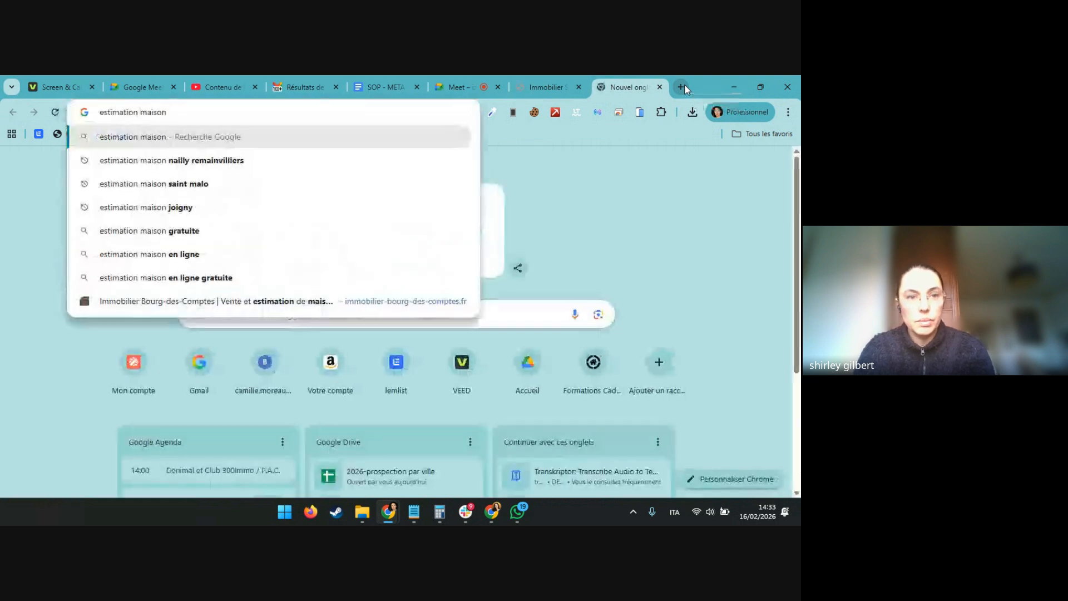
pyautogui.write(' saint quentin ')
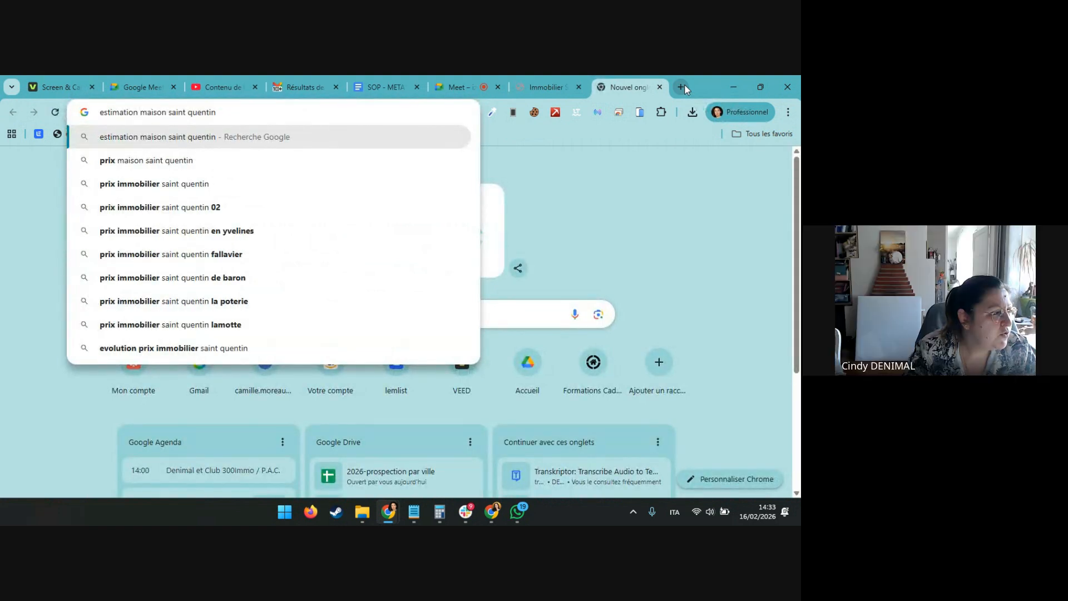
pyautogui.write('02')
pyautogui.press('Return')
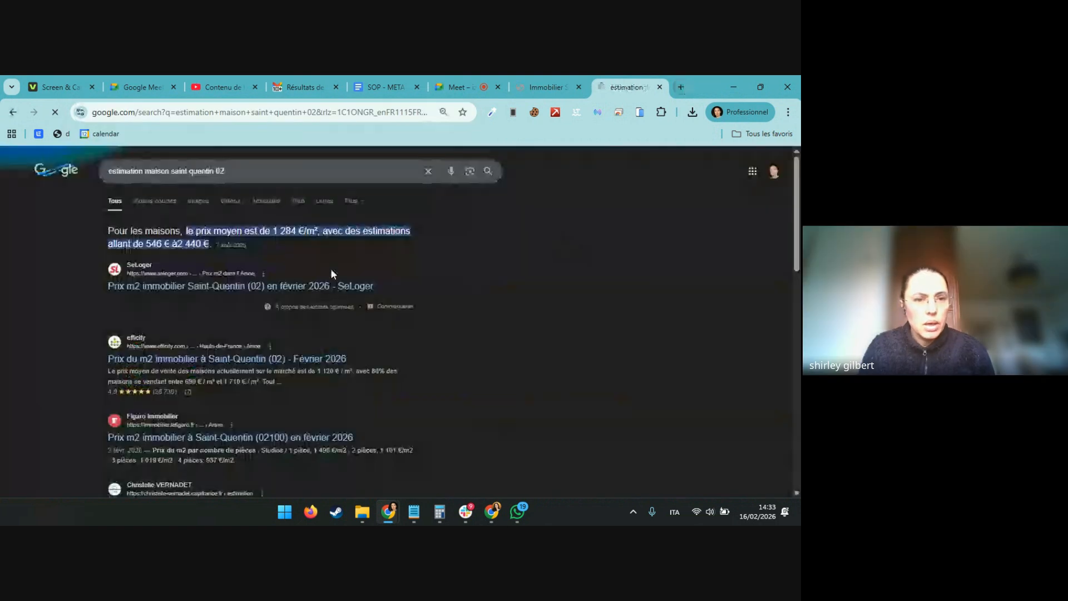
# Step: Examine which agencies and portals rank in the search results for house valuations in Saint-Quentin
pyautogui.scroll(-5, 334, 271)
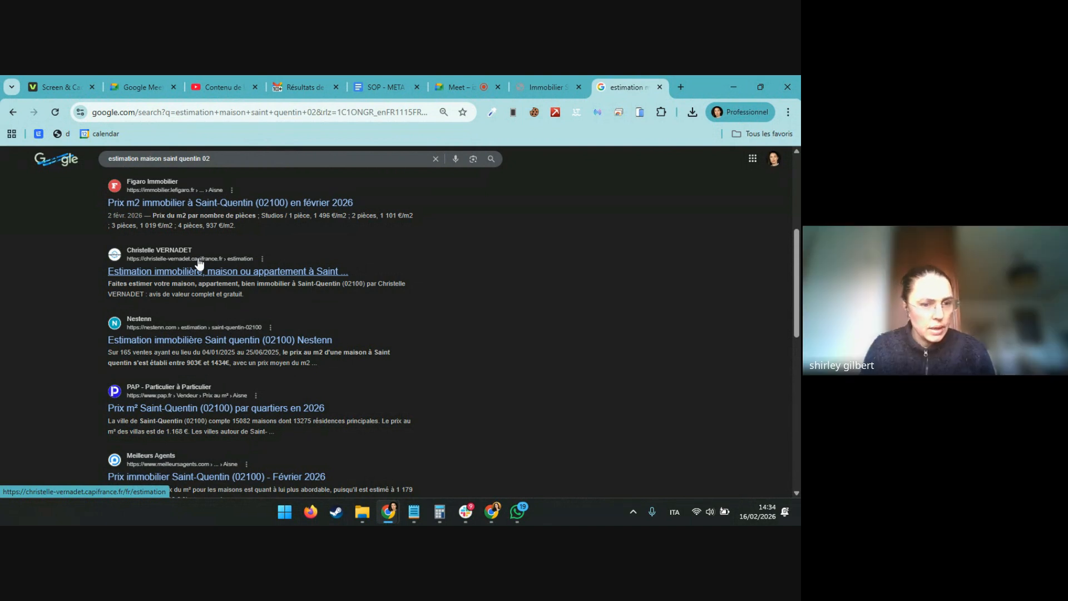
pyautogui.scroll(-1, 200, 263)
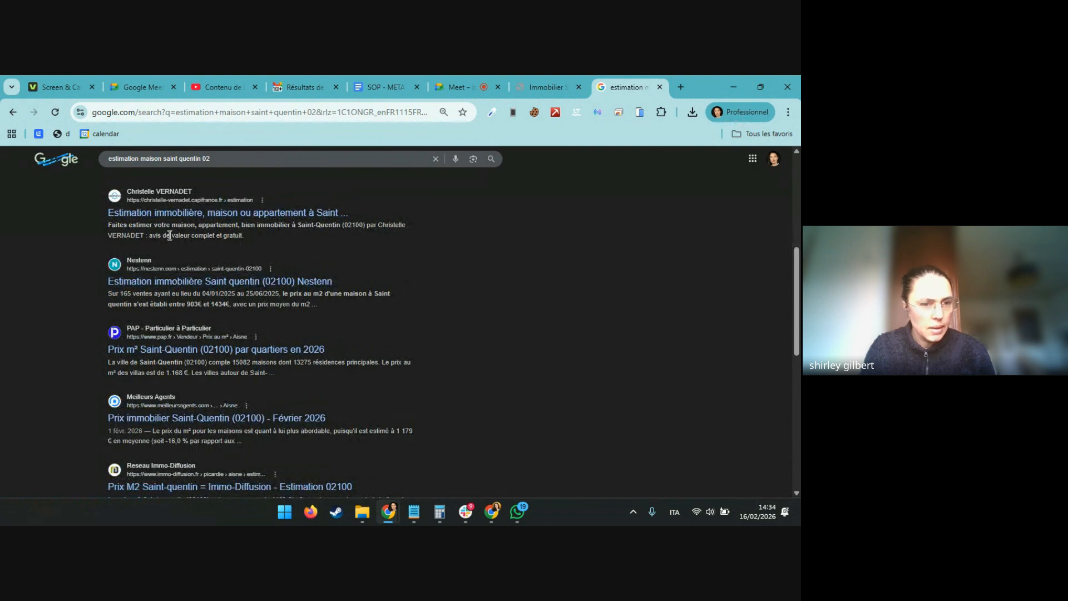
pyautogui.scroll(-2, 175, 239)
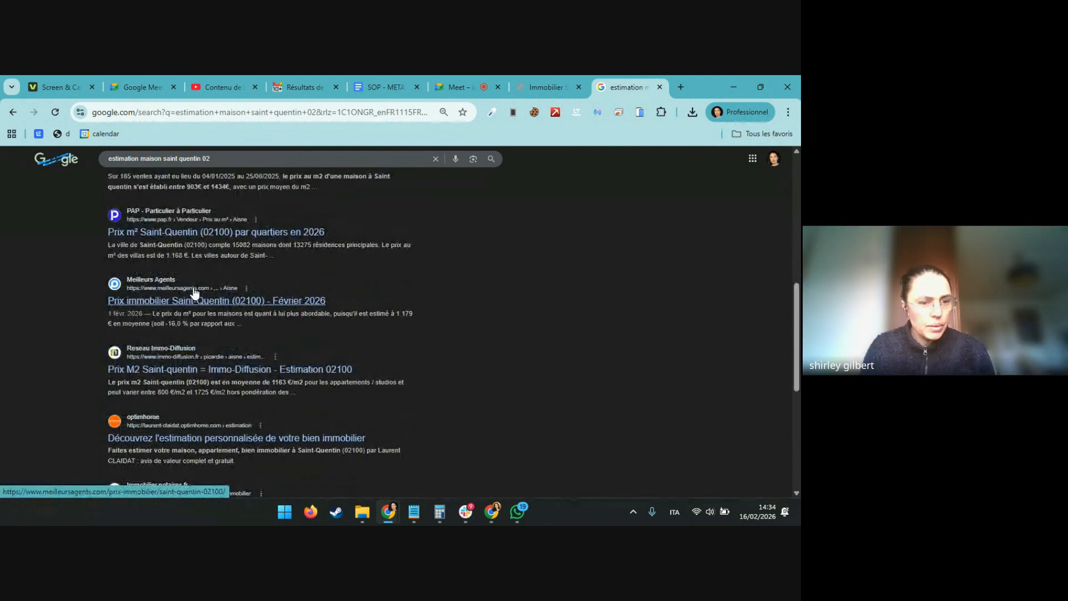
pyautogui.scroll(2, 195, 292)
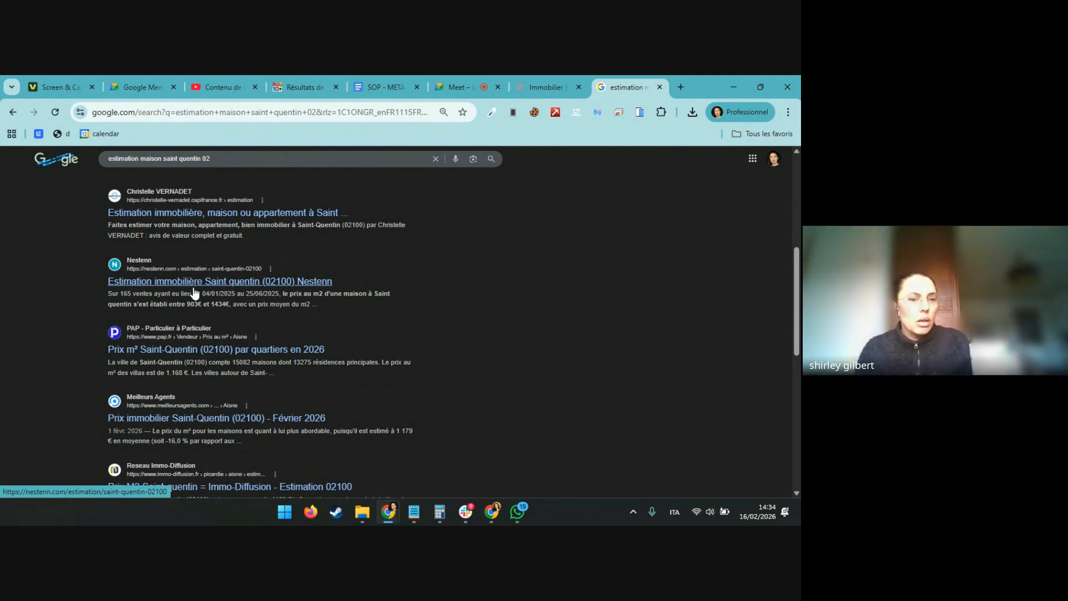
pyautogui.scroll(3, 194, 293)
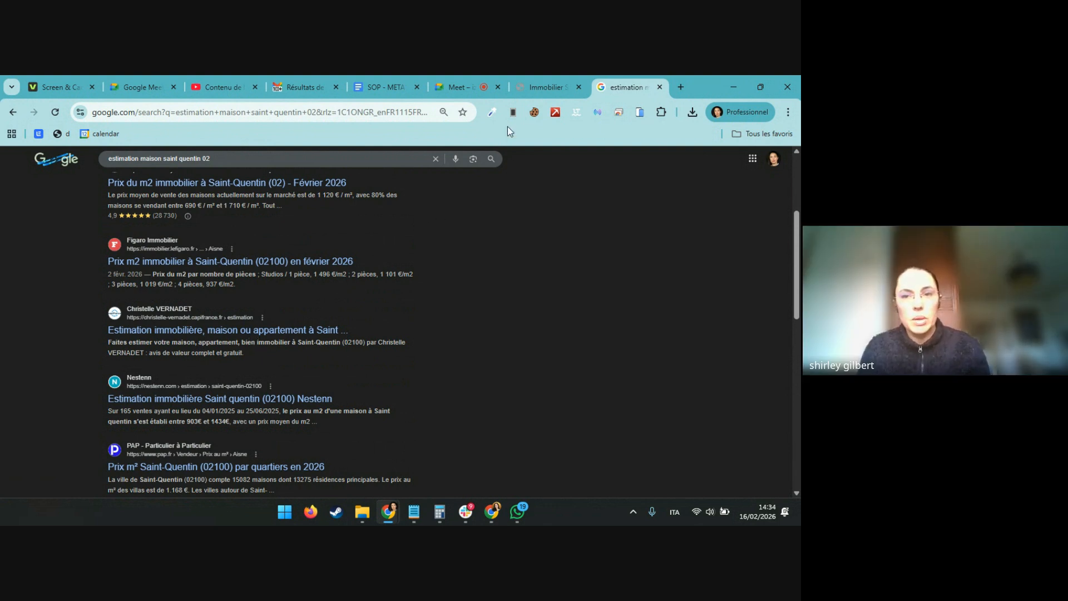
# Step: Return to the Immobilier Saint-Quentin homepage and open the favourite article on the mandatory documents for selling a house in 2026
pyautogui.click(532, 89)
pyautogui.scroll(10, 432, 356)
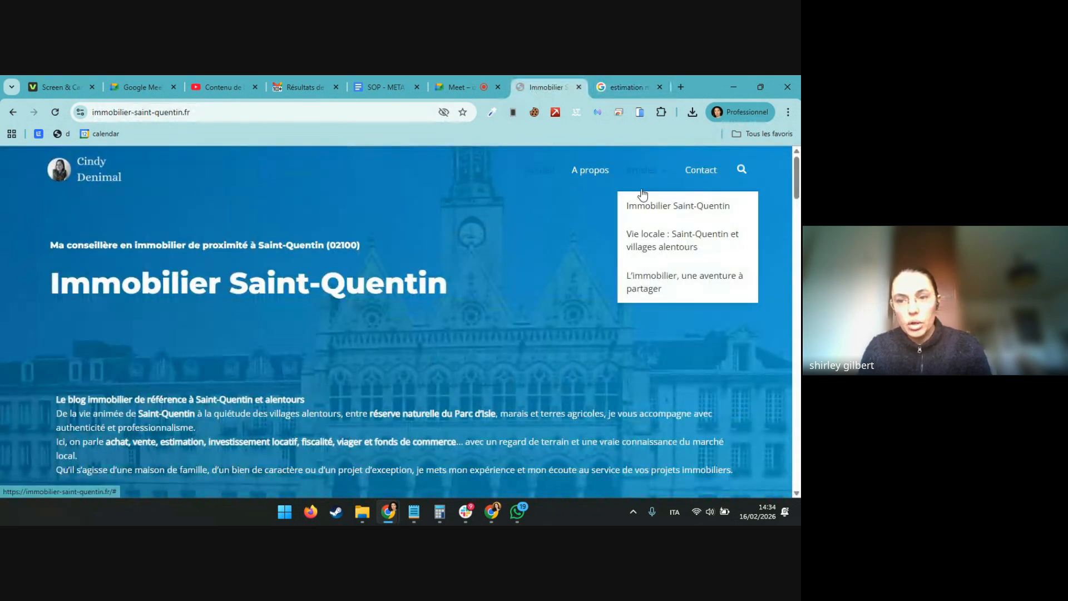
pyautogui.scroll(-6, 366, 390)
pyautogui.scroll(-2, 366, 389)
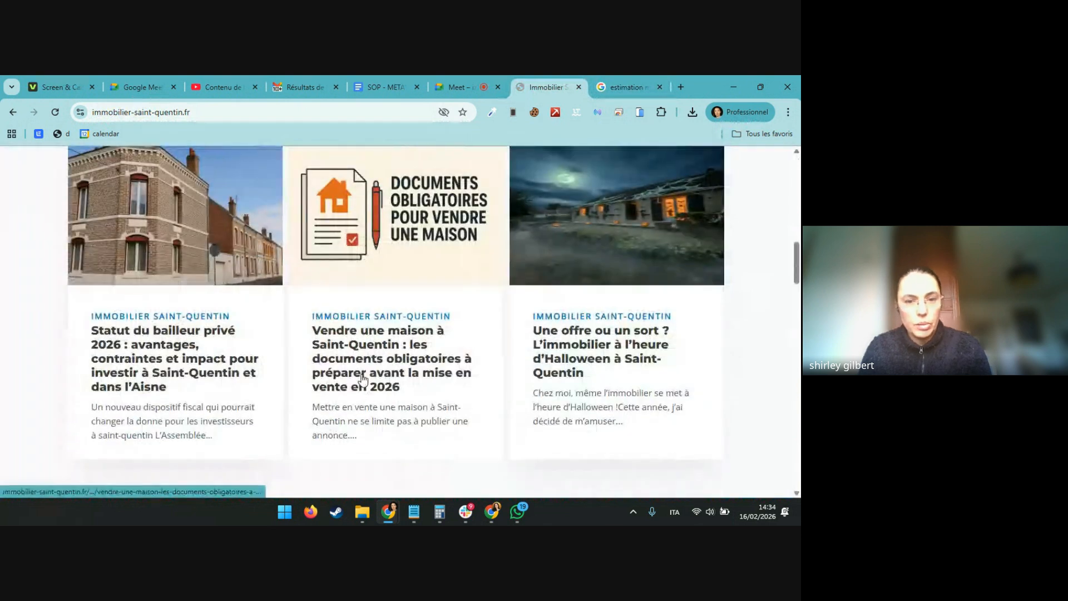
pyautogui.click(363, 380)
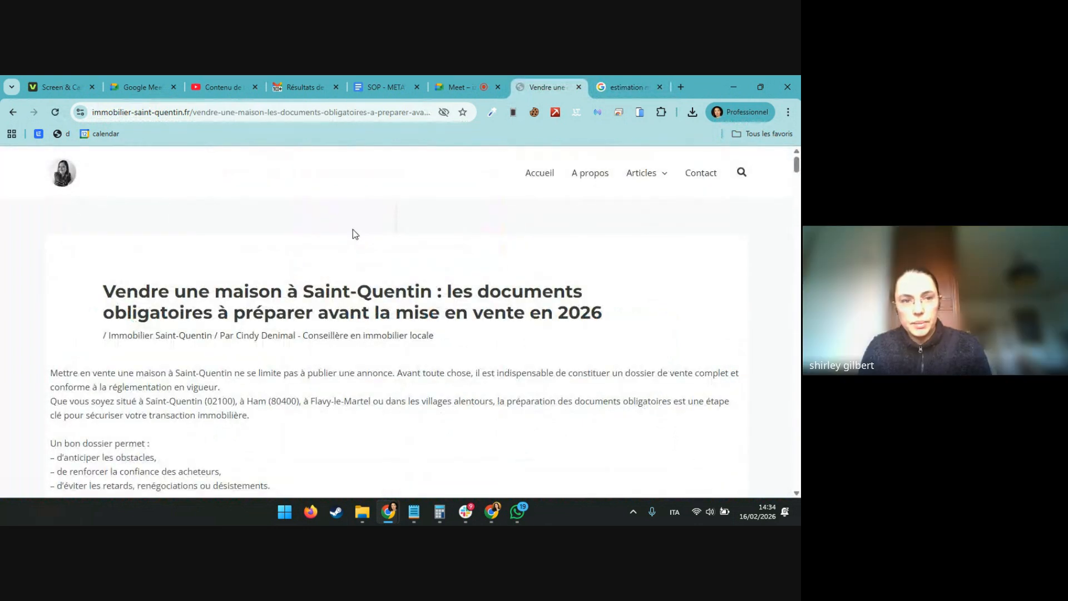
# Step: Examine the article's structure from the diagnostics sections through the contact block and FAQ down to the page footer
pyautogui.scroll(-20, 353, 229)
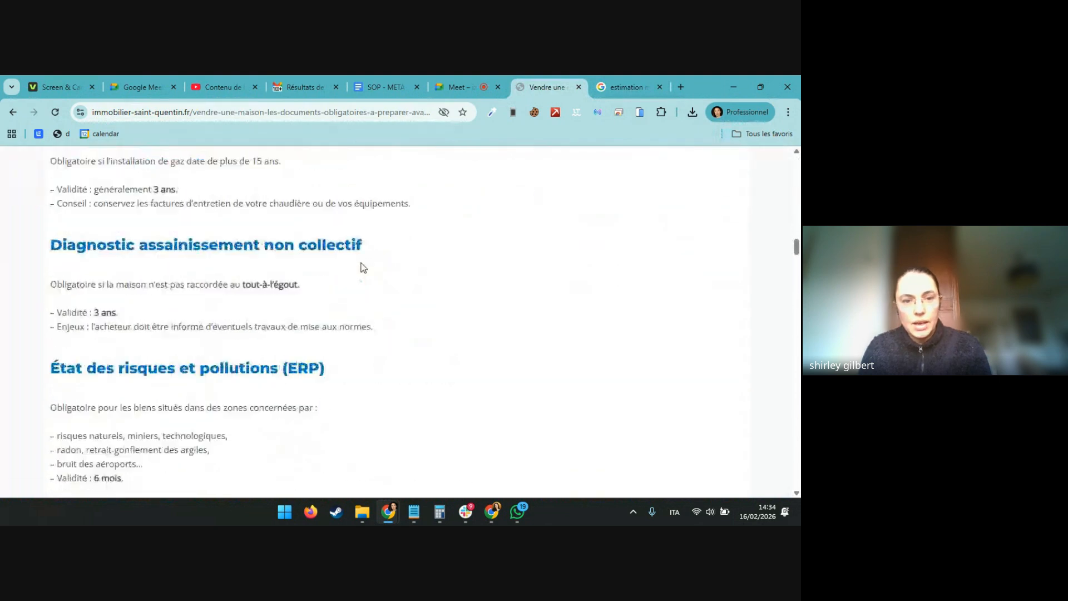
pyautogui.scroll(-15, 360, 266)
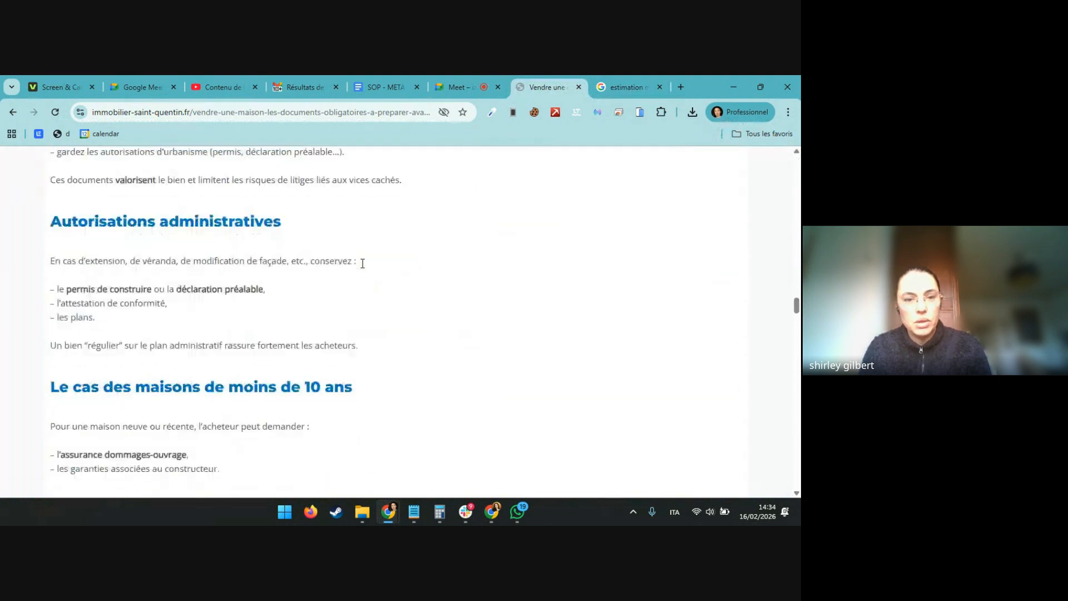
pyautogui.scroll(-15, 362, 263)
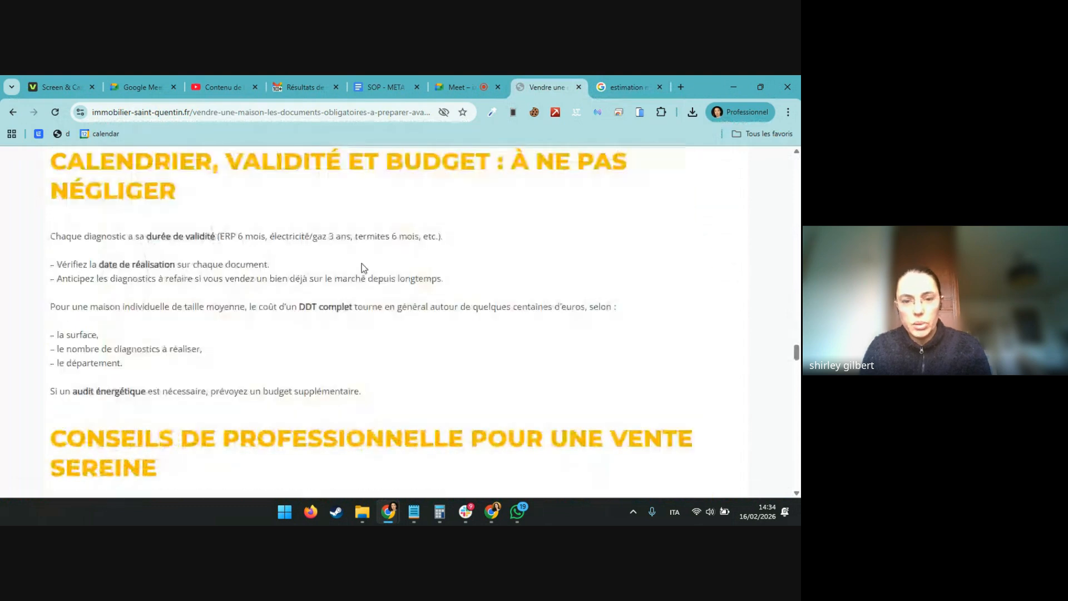
pyautogui.scroll(-15, 361, 268)
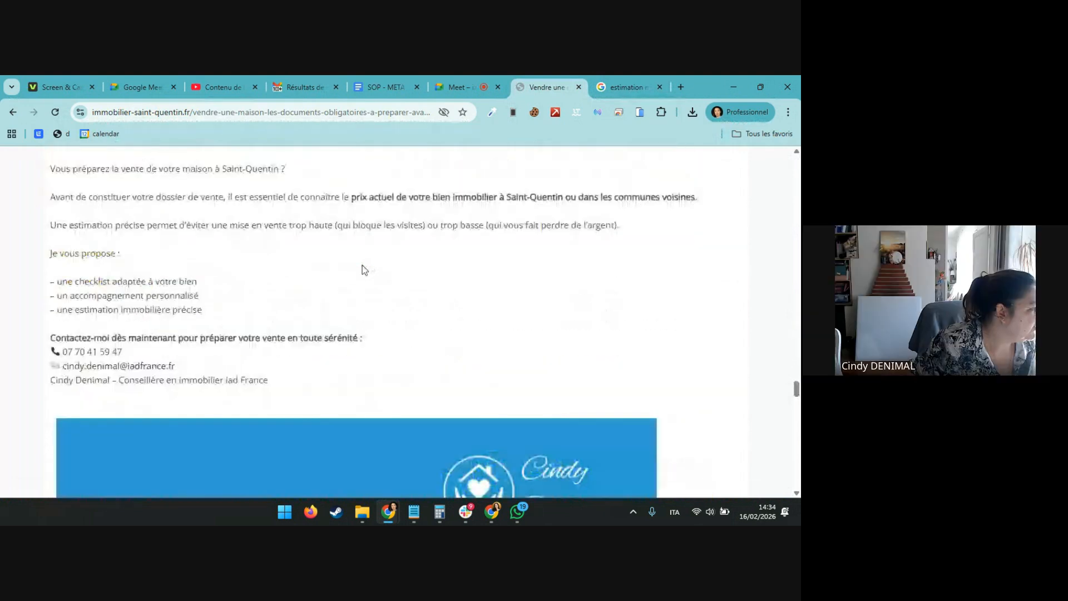
pyautogui.scroll(-7, 363, 270)
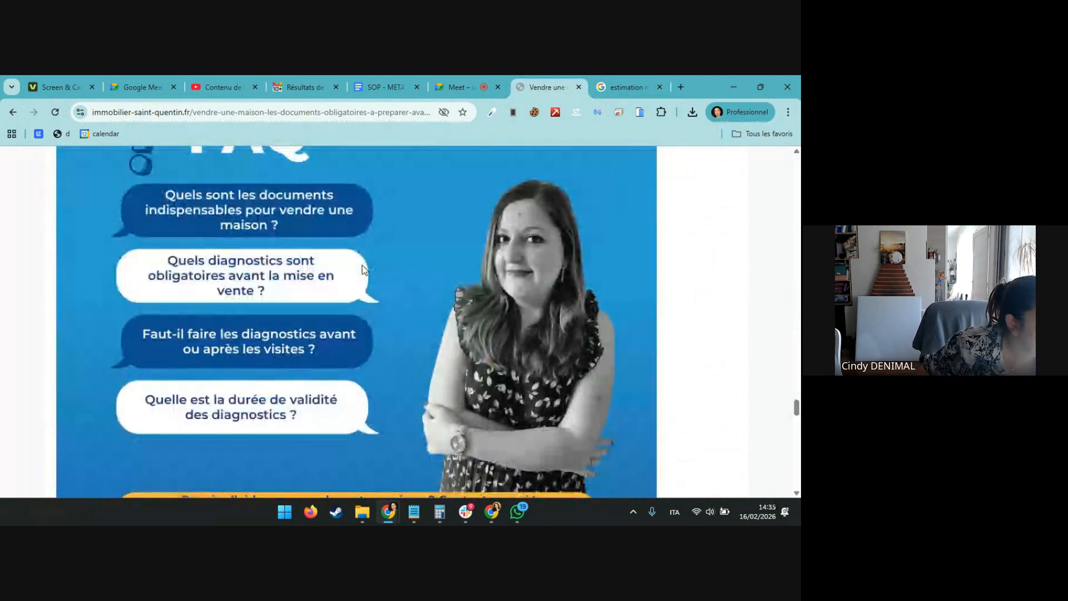
pyautogui.scroll(-10, 362, 270)
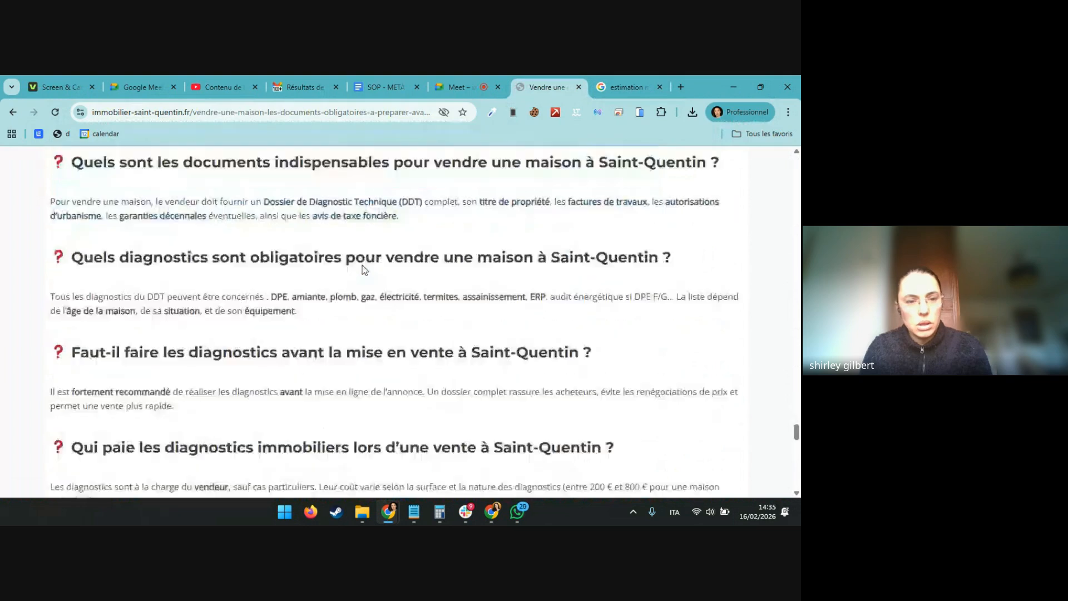
pyautogui.scroll(-15, 365, 270)
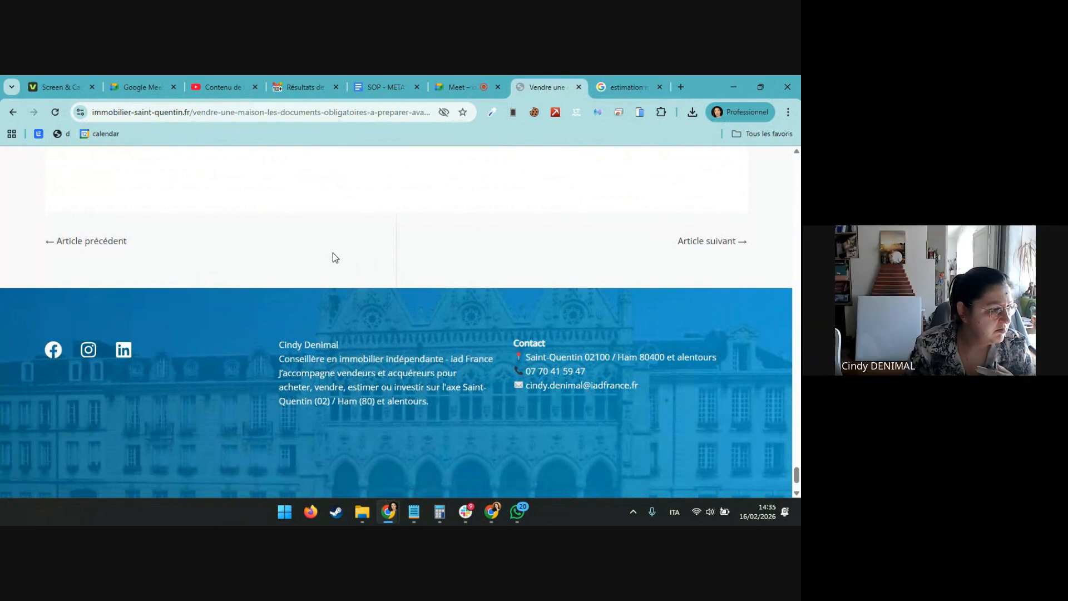
pyautogui.scroll(1, 332, 253)
pyautogui.scroll(2, 333, 257)
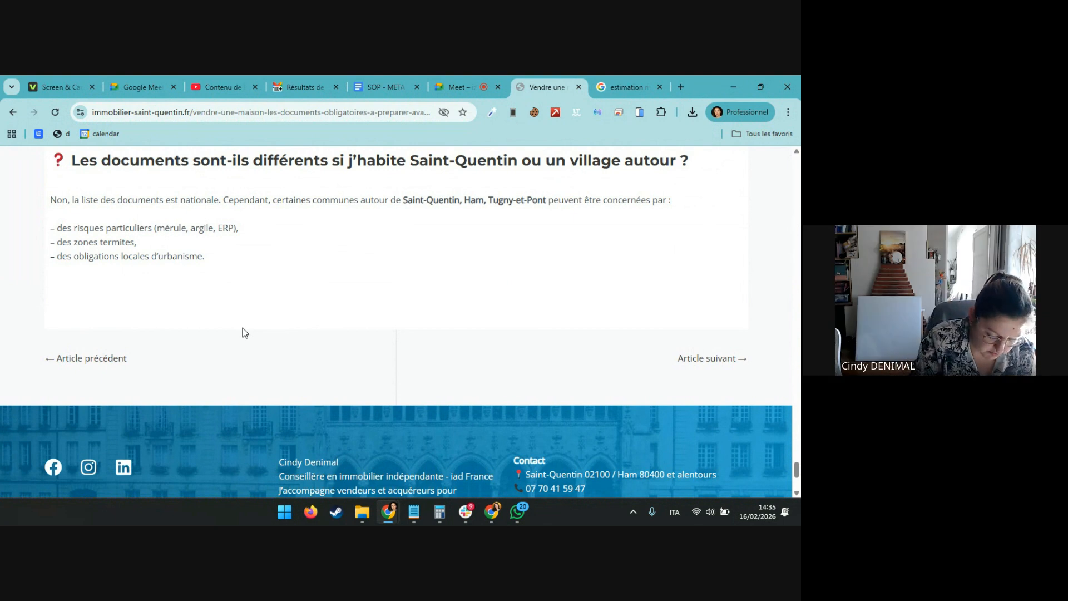
# Step: Replace the Google results page with the 300immobilier.fr website
pyautogui.click(613, 84)
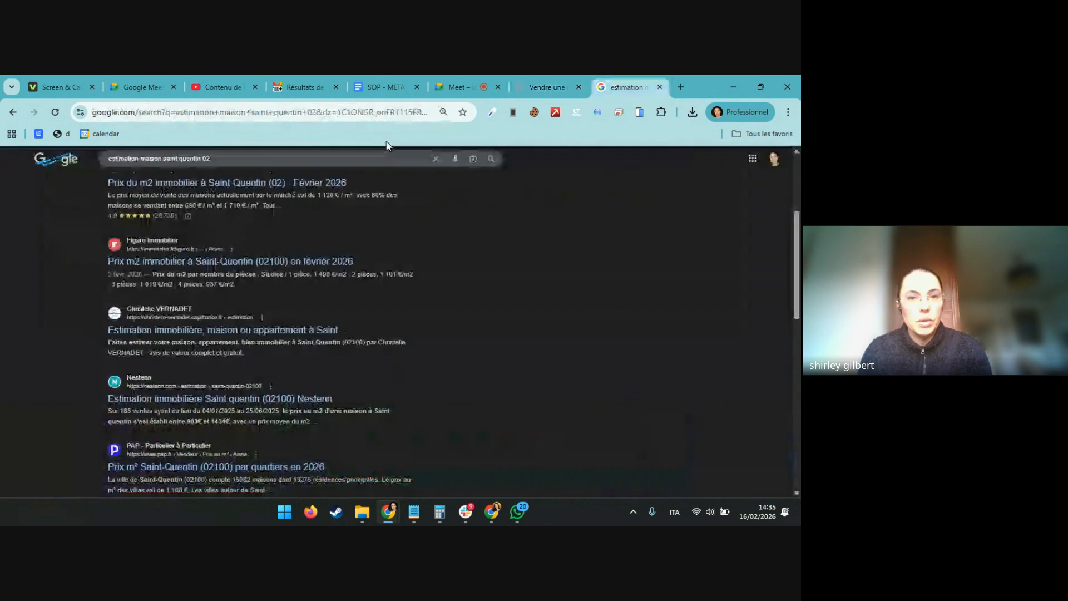
pyautogui.click(382, 117)
pyautogui.write('300immobilier.fr')
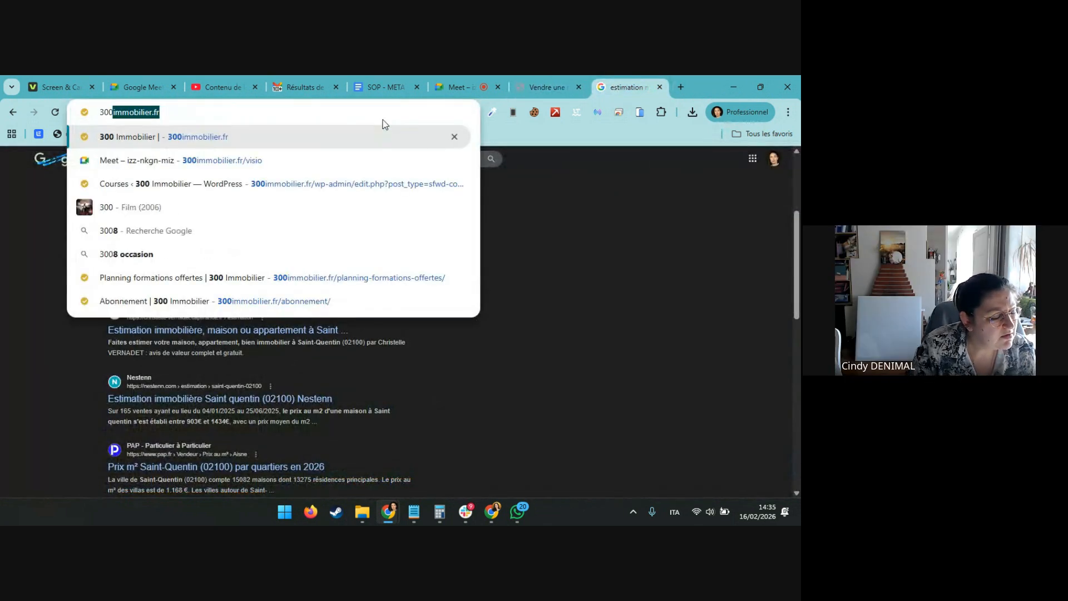
pyautogui.press('Return')
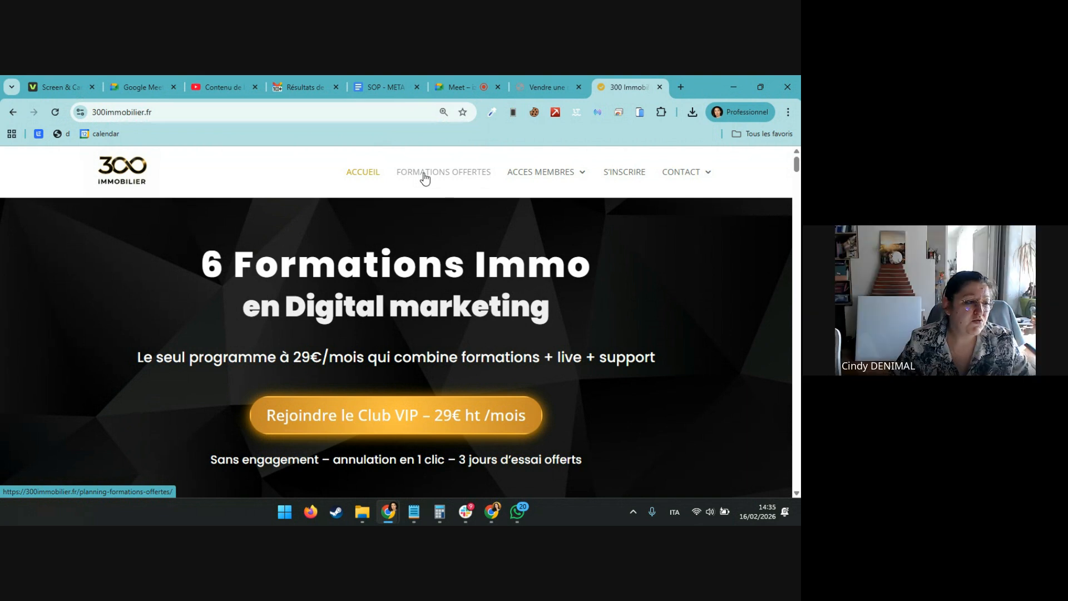
# Step: Open the CRM challenge from the member-access challenges on 300immobilier.fr
pyautogui.moveTo(528, 181)
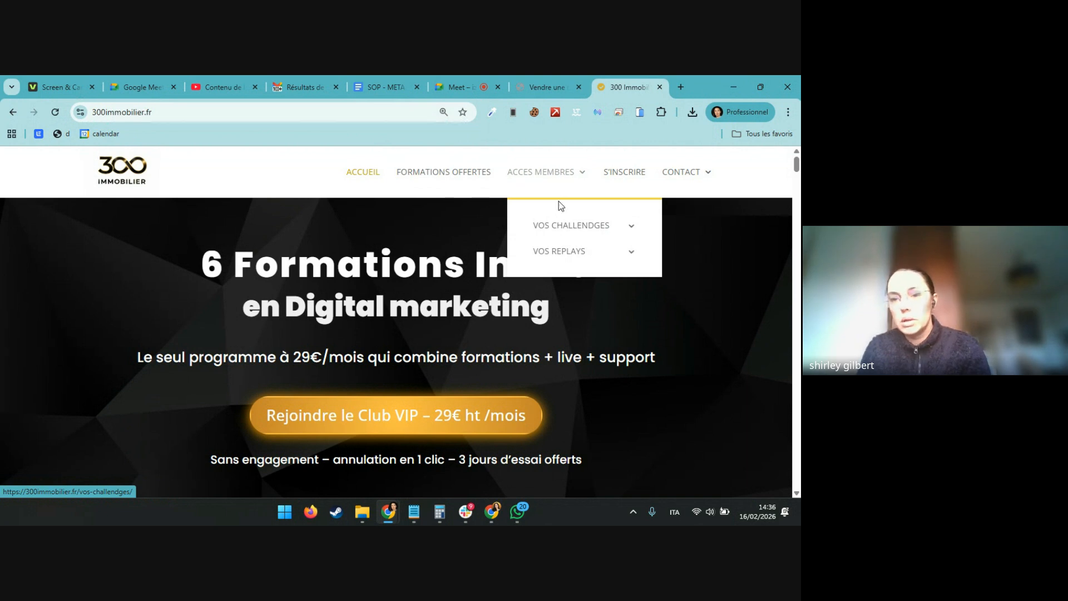
pyautogui.moveTo(565, 236)
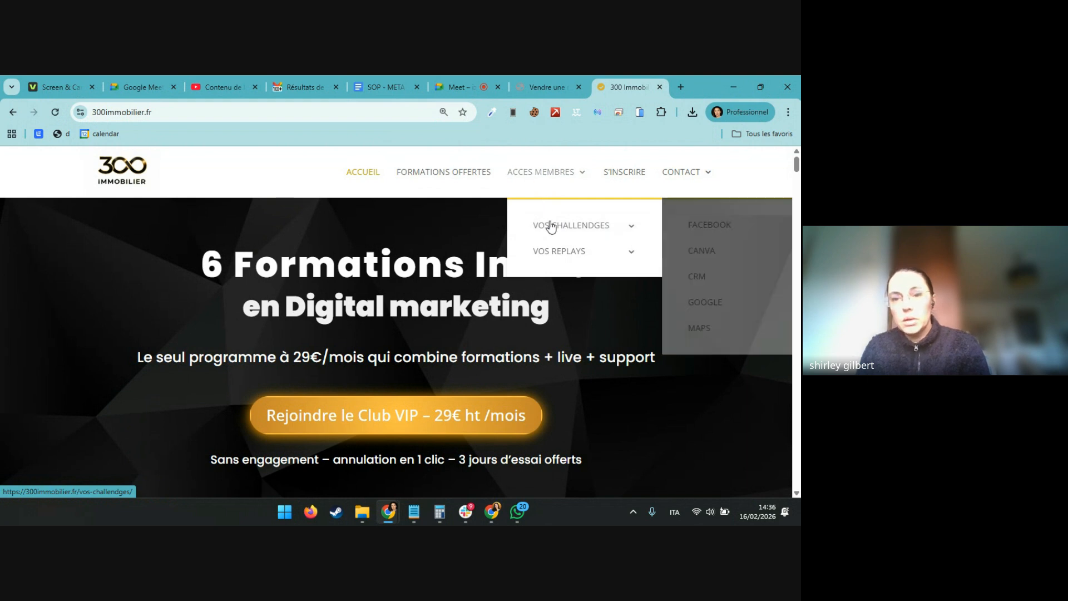
pyautogui.moveTo(612, 251)
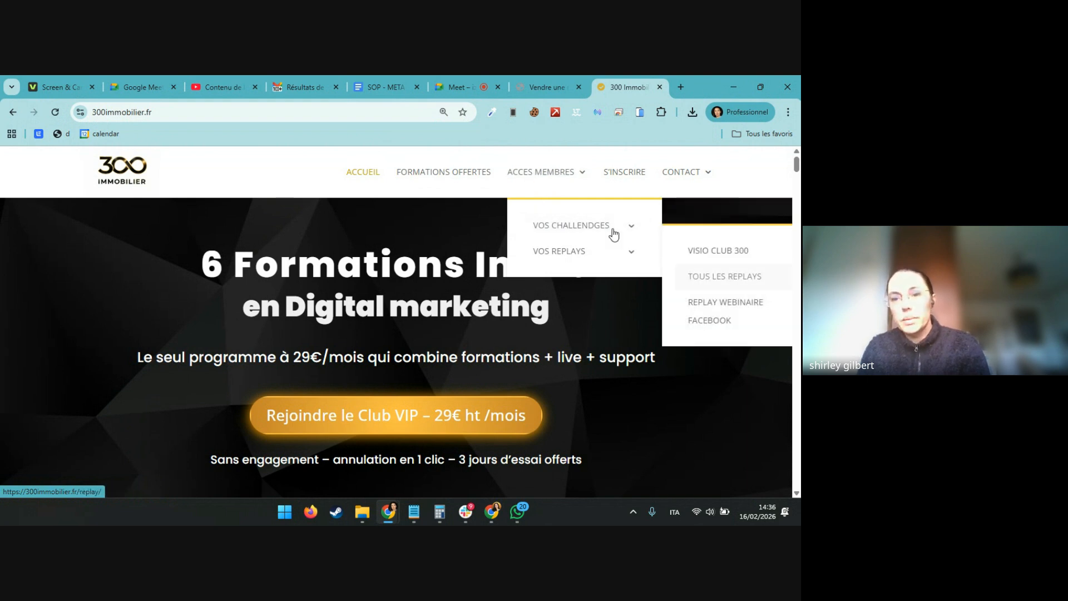
pyautogui.moveTo(615, 231)
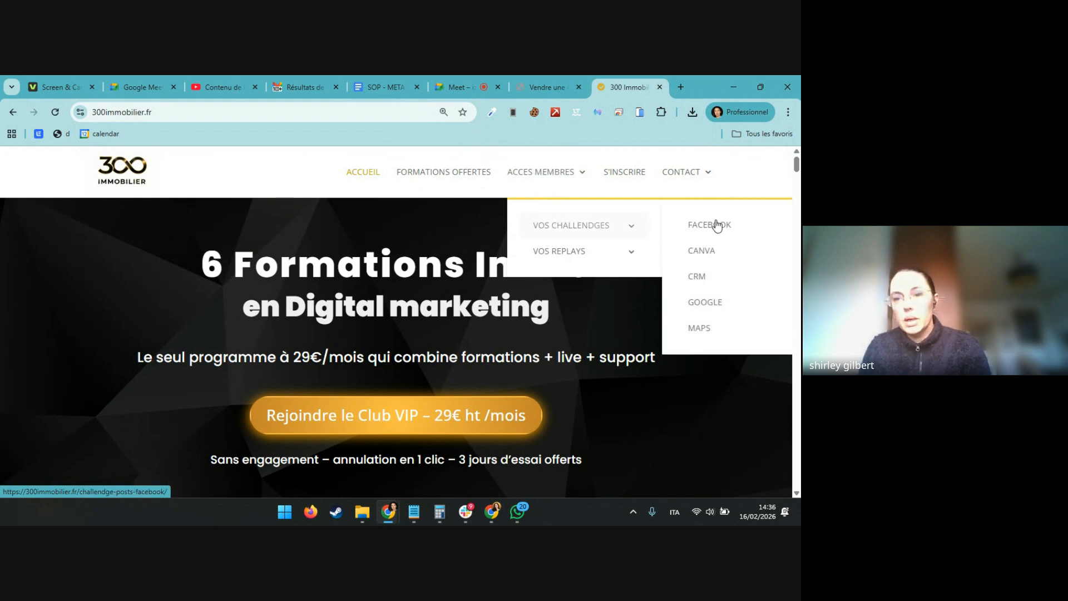
pyautogui.click(703, 284)
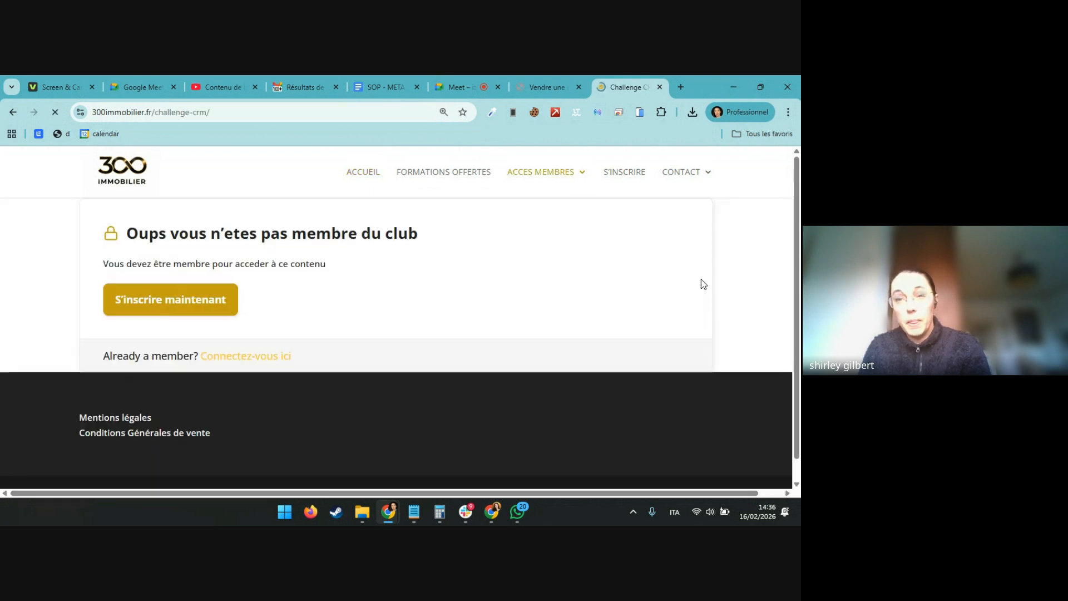
# Step: Log in to the members' area with the account username and password to access the CRM challenge
pyautogui.click(247, 361)
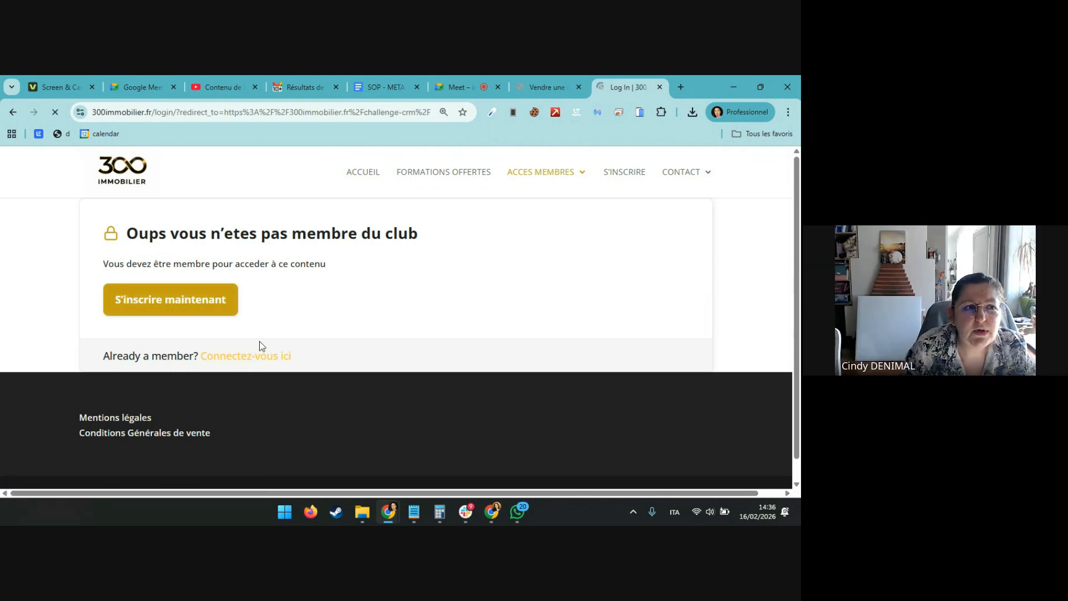
pyautogui.write('shirley')
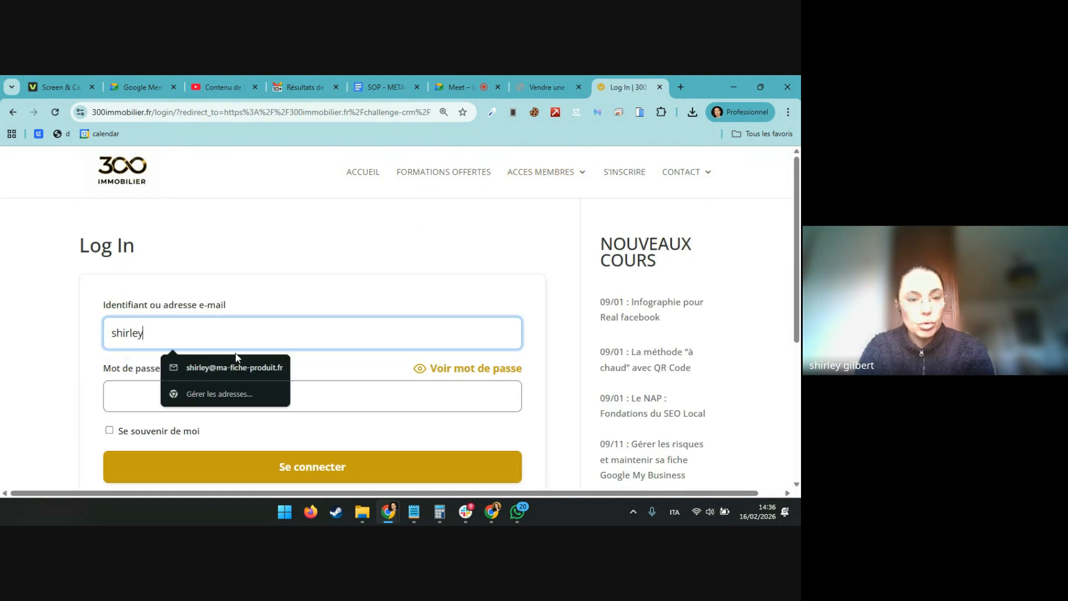
pyautogui.press('Tab')
pyautogui.write('••••••••••')
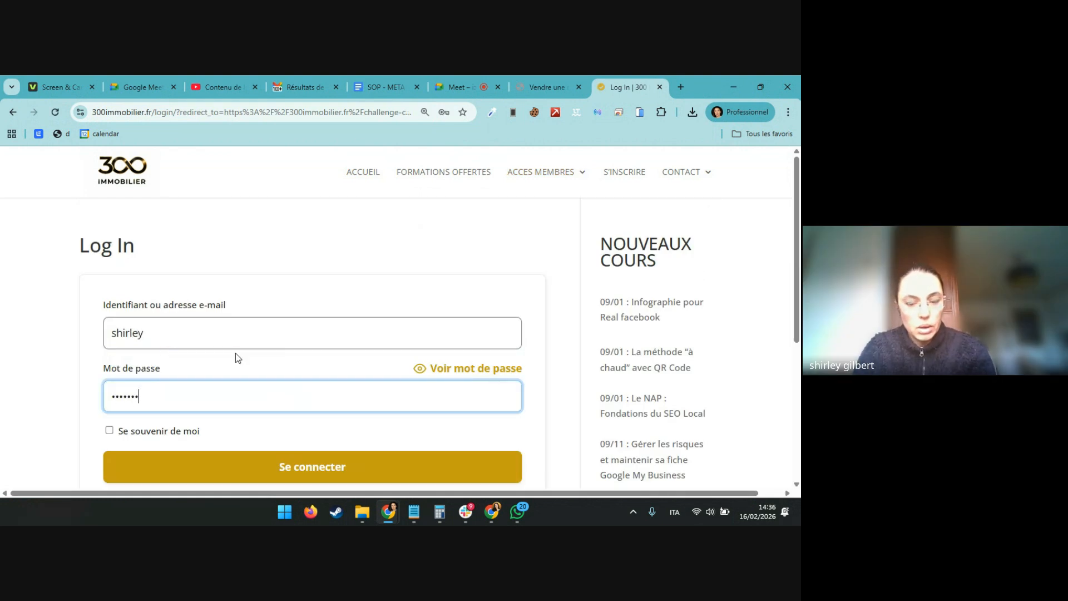
pyautogui.write('•')
pyautogui.press('Return')
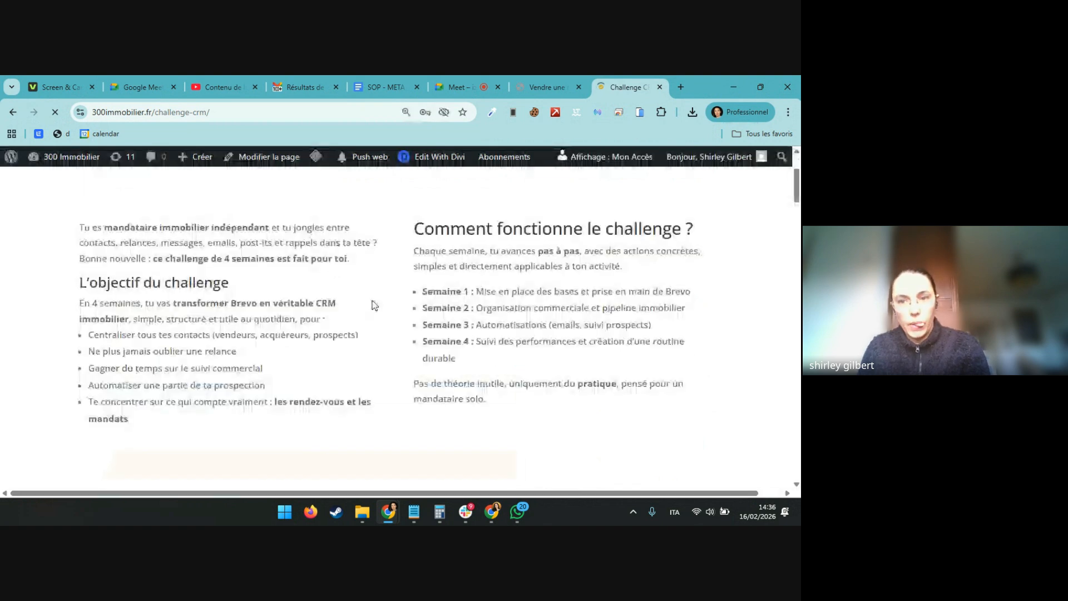
# Step: Examine the Challenge CRM page from its objective and four-week programme through the videos and Semaine 1 tasks to the Brevo and RGPD resources
pyautogui.scroll(-2, 372, 305)
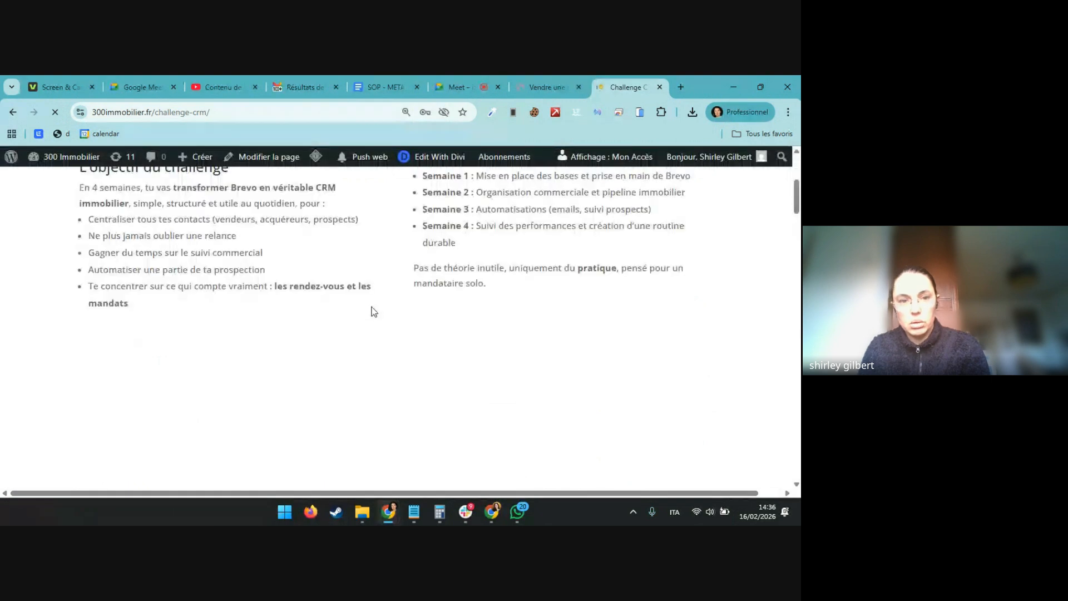
pyautogui.scroll(4, 374, 311)
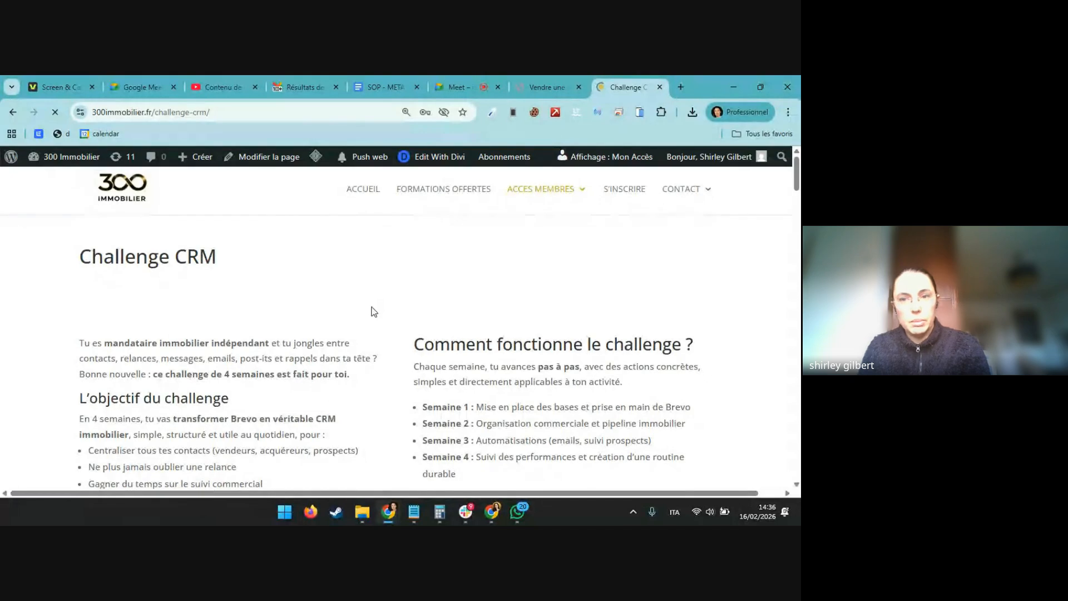
pyautogui.scroll(-4, 373, 312)
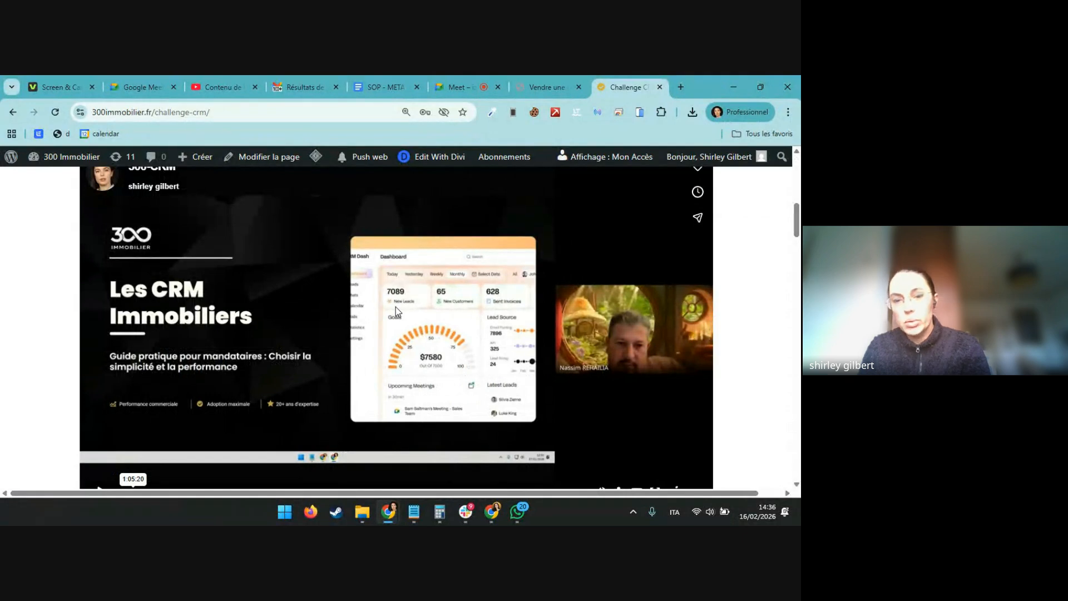
pyautogui.scroll(-1, 396, 307)
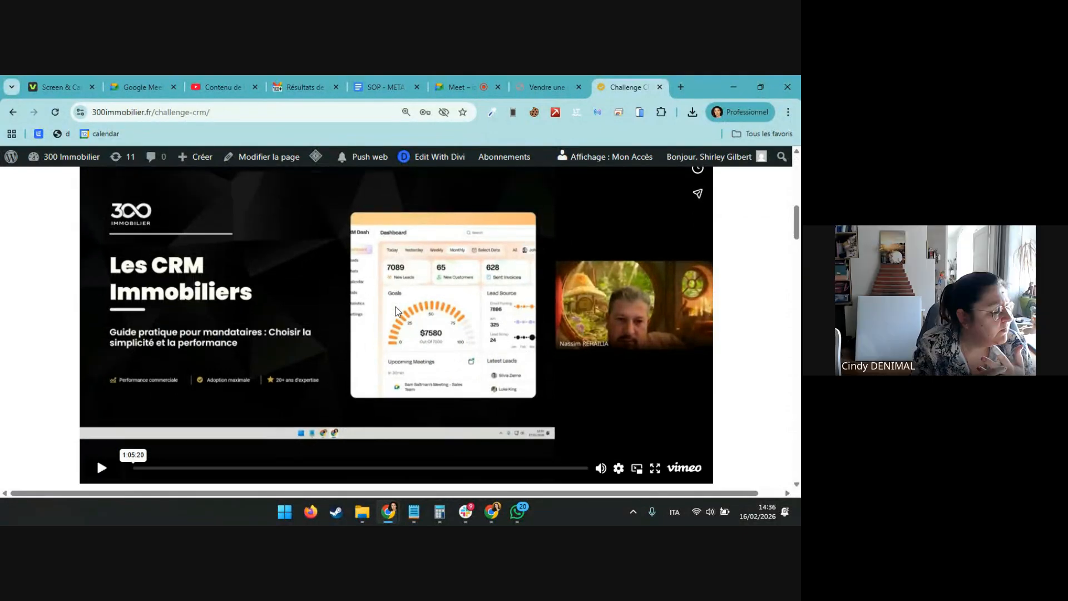
pyautogui.scroll(-7, 396, 310)
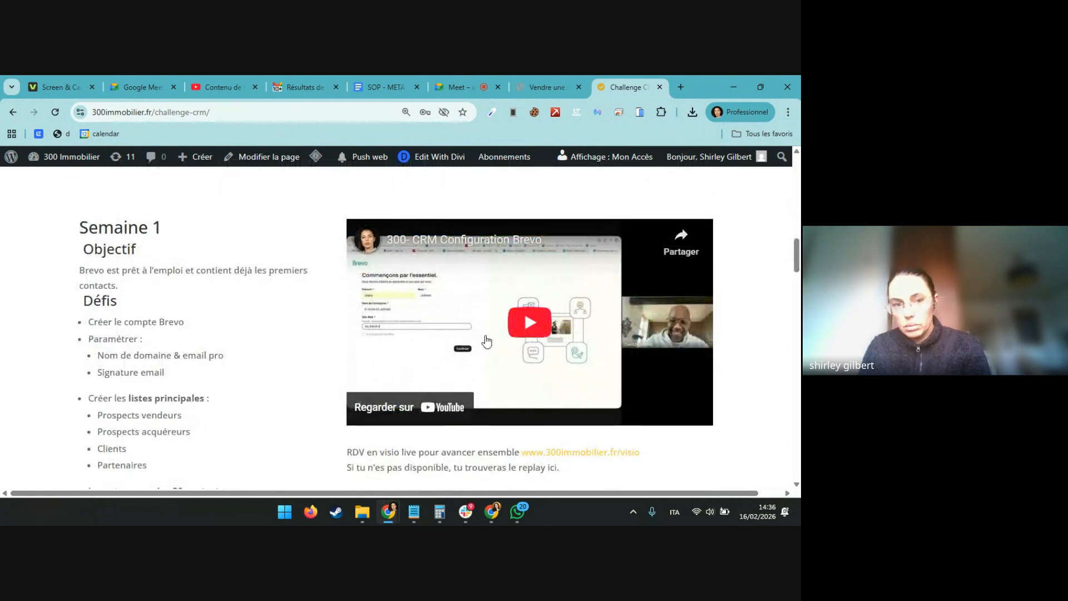
pyautogui.scroll(-2, 186, 295)
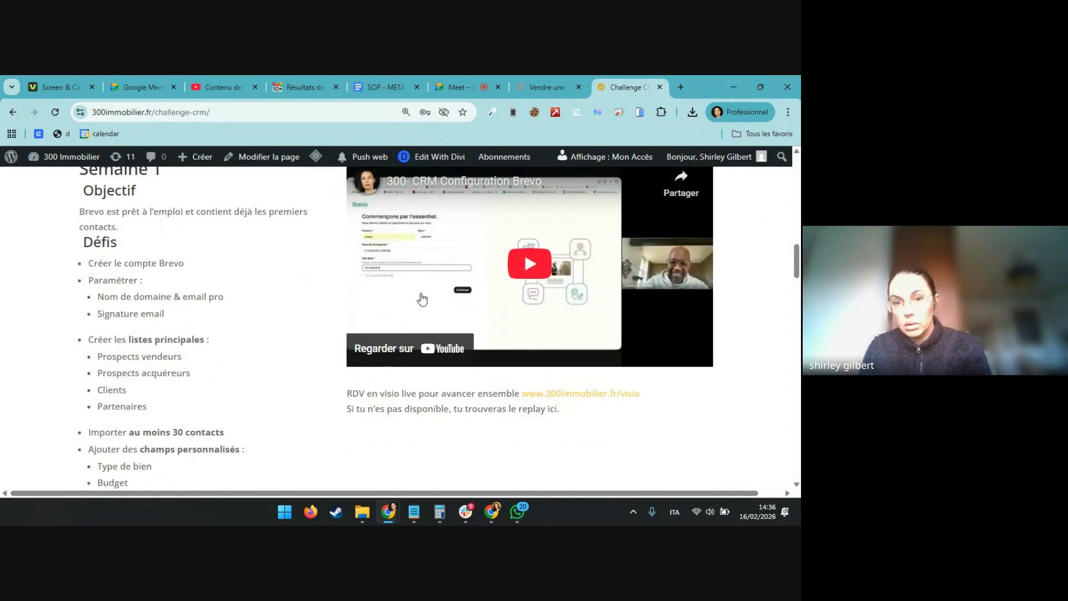
pyautogui.scroll(-3, 422, 299)
pyautogui.scroll(-10, 483, 245)
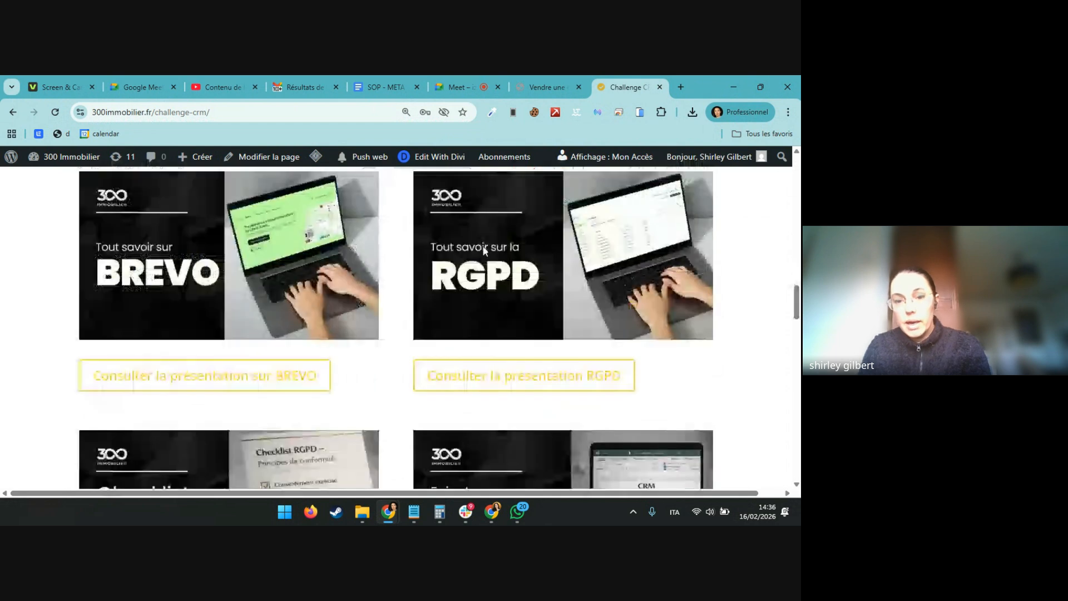
pyautogui.scroll(-1, 469, 430)
pyautogui.scroll(-1, 468, 435)
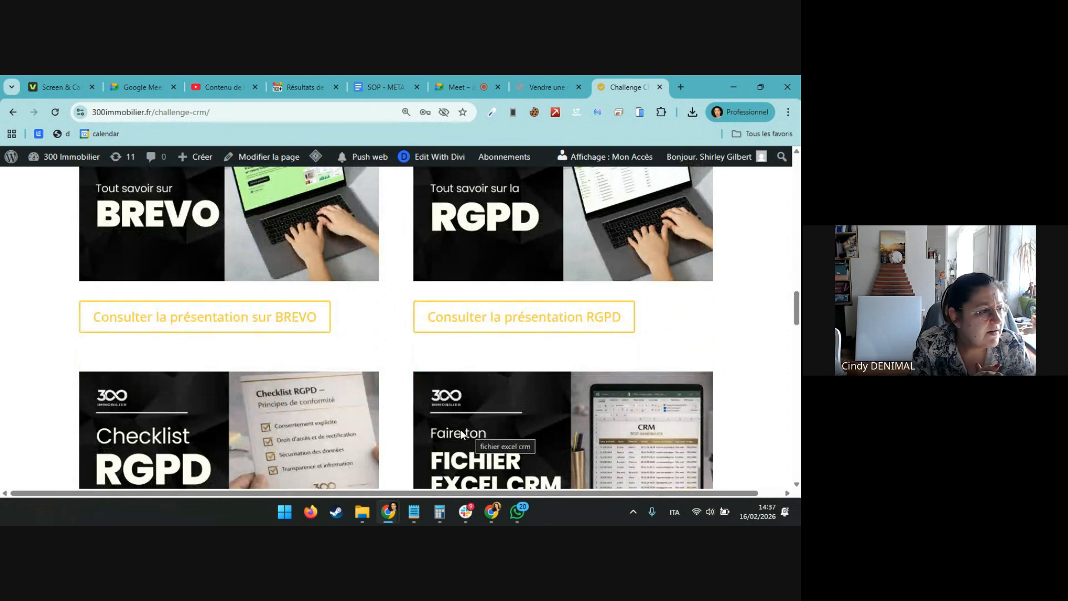
# Step: Review the Semaine 1 presentations, checklist and Excel CRM file, and examine the Semaine 2 pipeline tasks and videos
pyautogui.scroll(1, 460, 434)
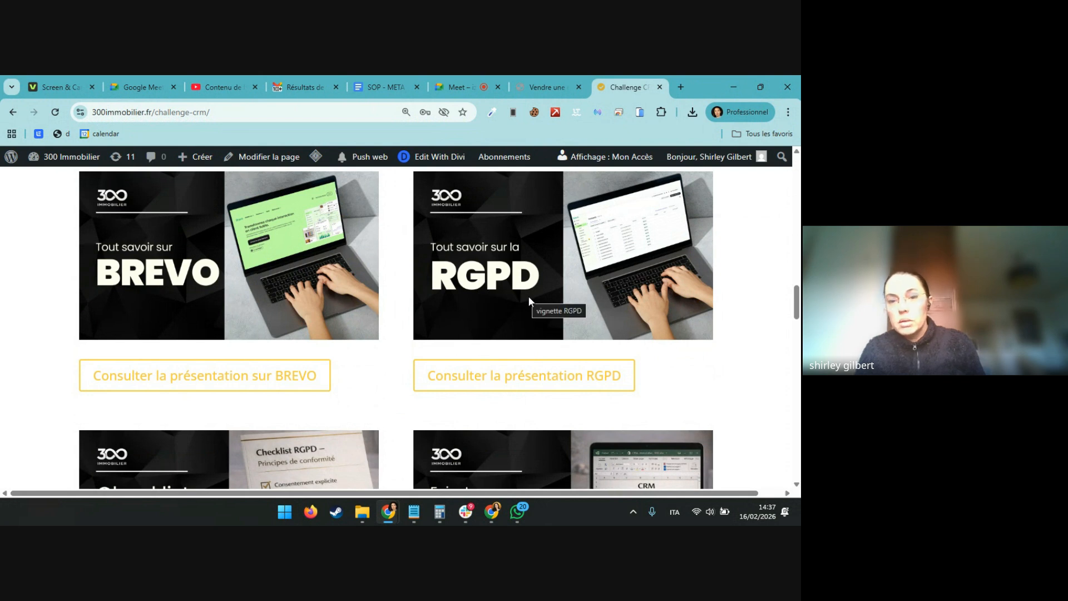
pyautogui.scroll(-3, 529, 300)
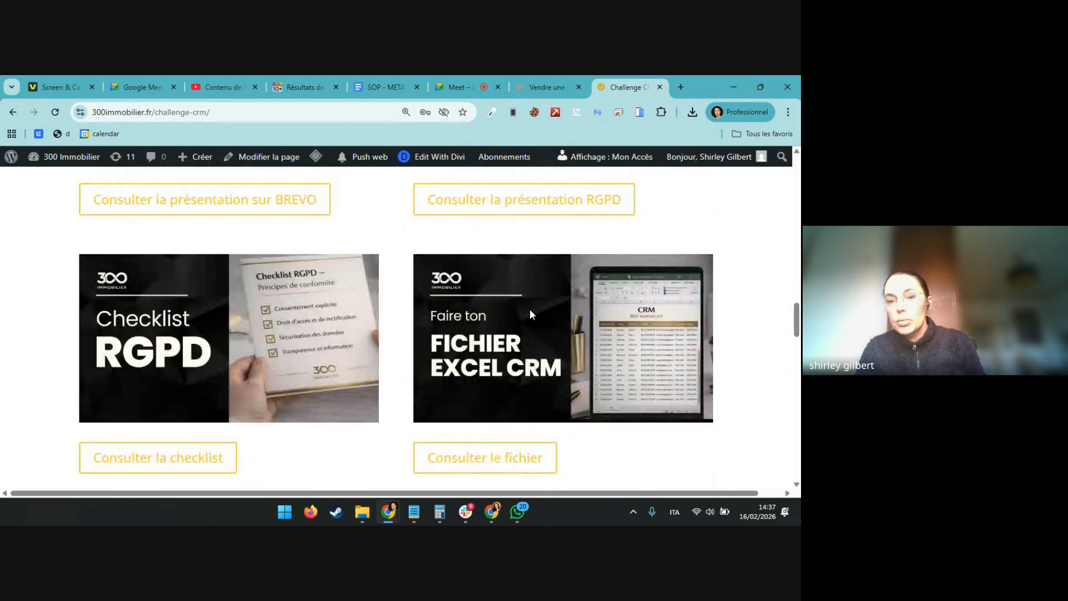
pyautogui.scroll(4, 529, 312)
pyautogui.scroll(5, 530, 311)
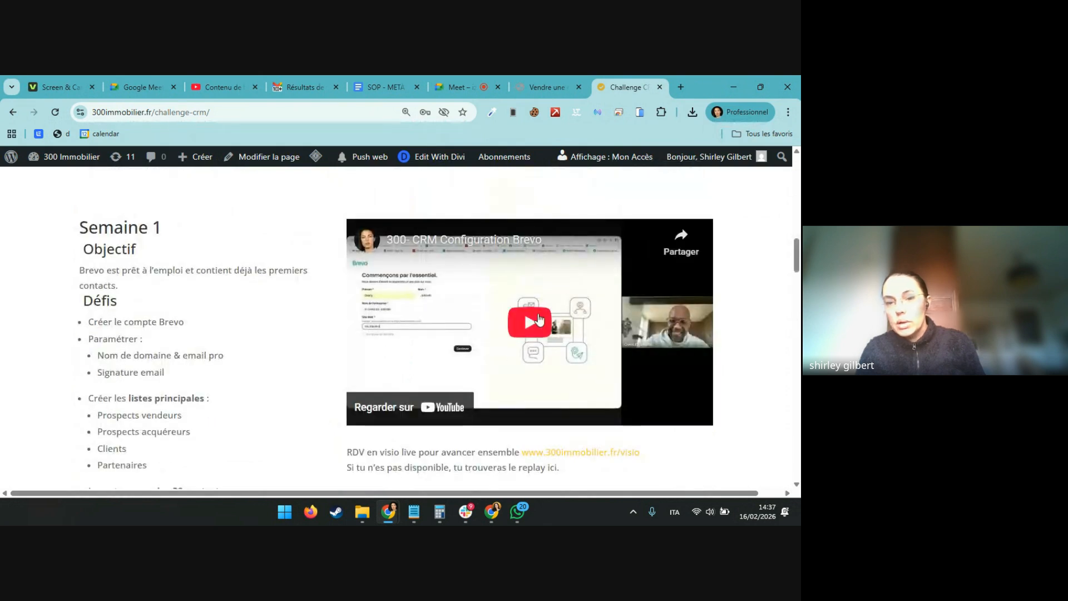
pyautogui.scroll(-8, 539, 318)
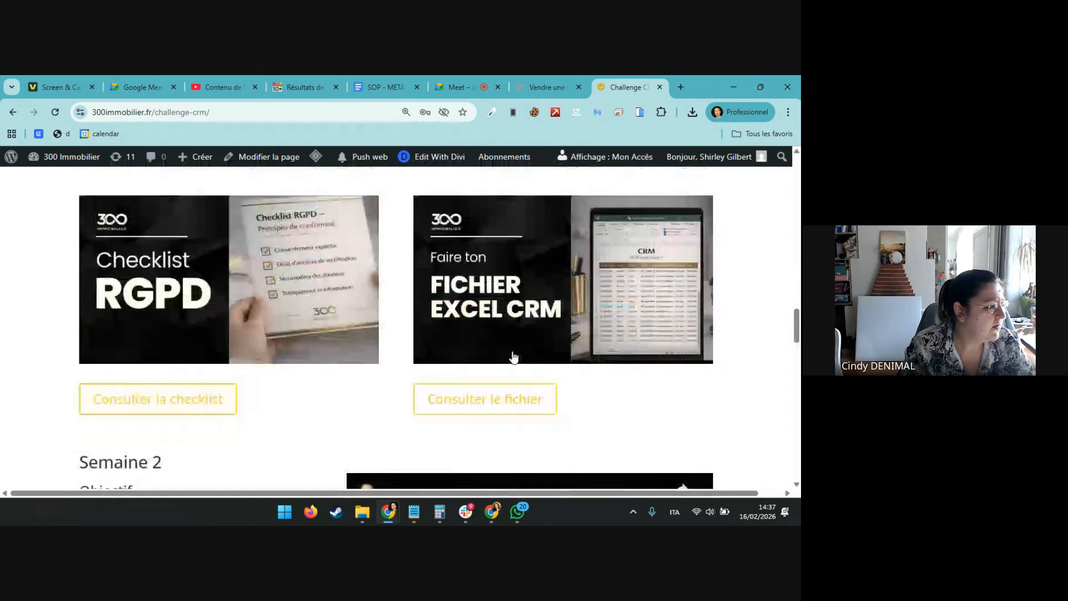
pyautogui.scroll(-4, 513, 357)
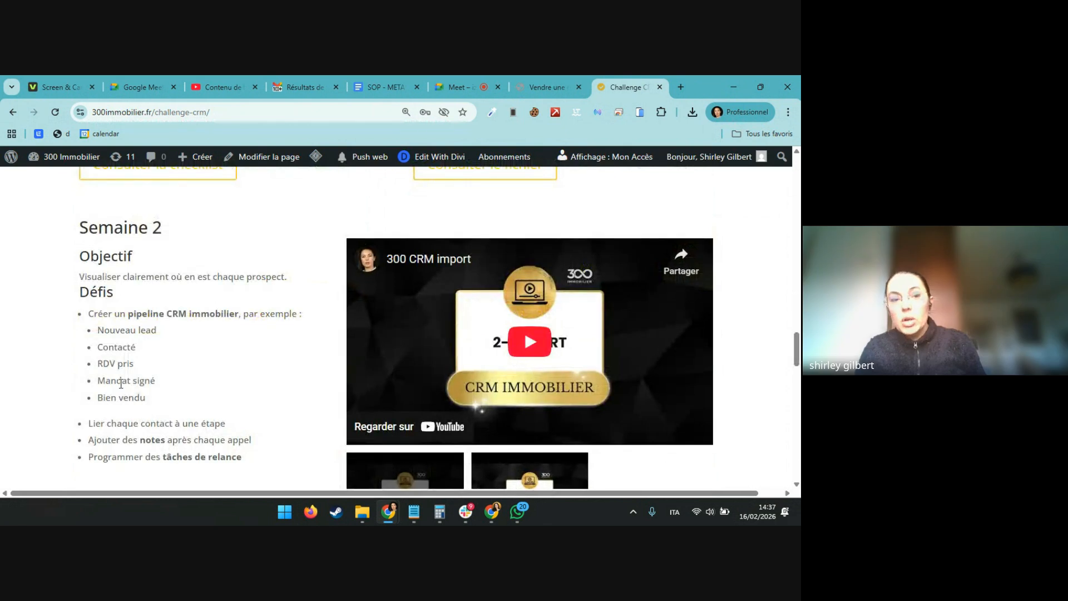
pyautogui.scroll(-1, 471, 367)
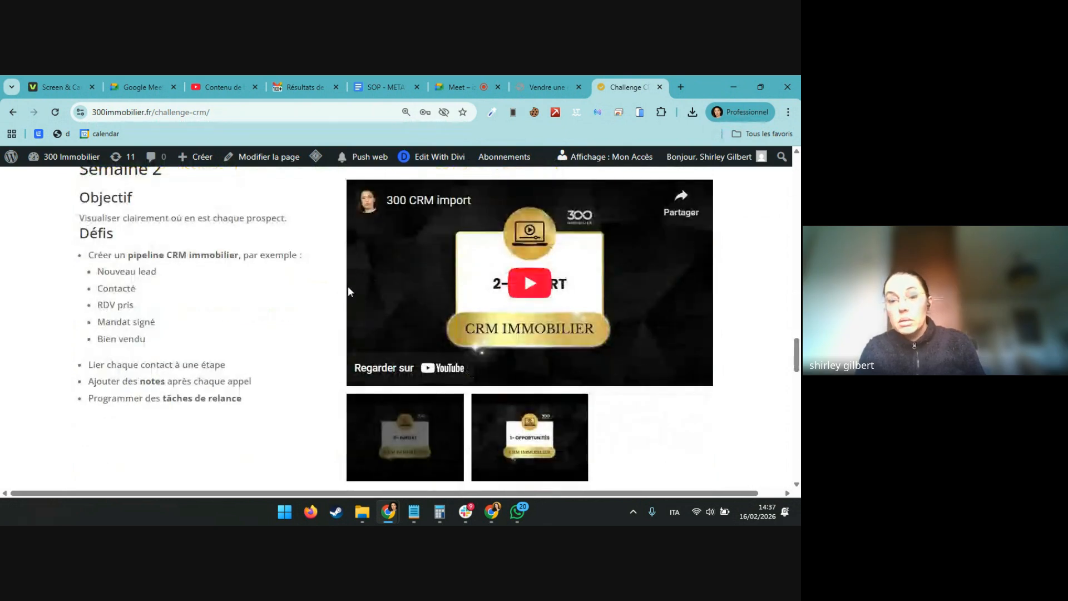
pyautogui.moveTo(515, 443)
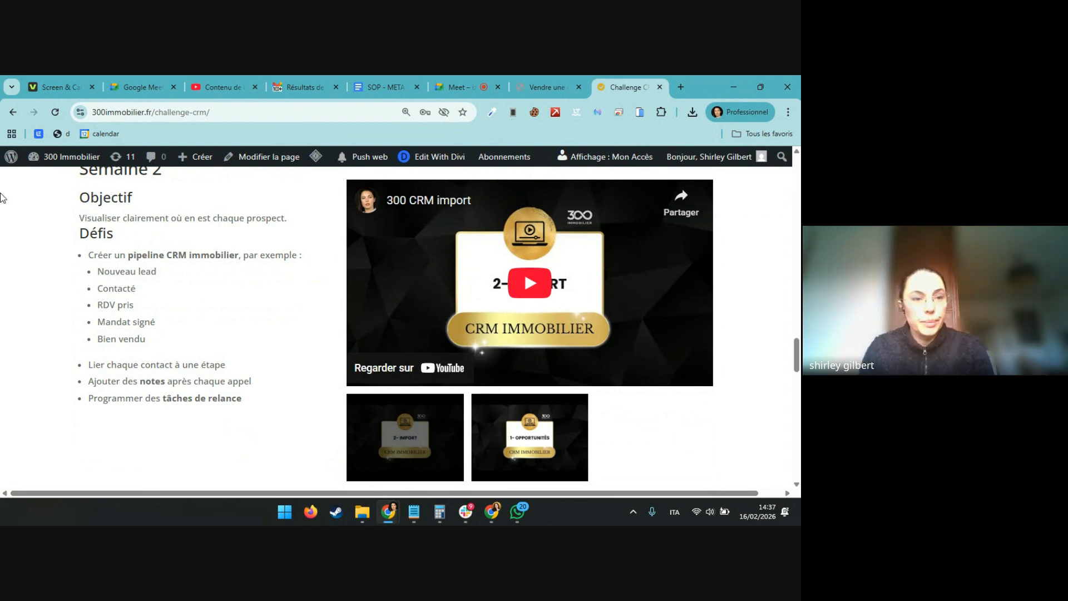
# Step: Switch to the Brevo website, enter the account dashboard and open the CRM contacts list
pyautogui.click(12, 159)
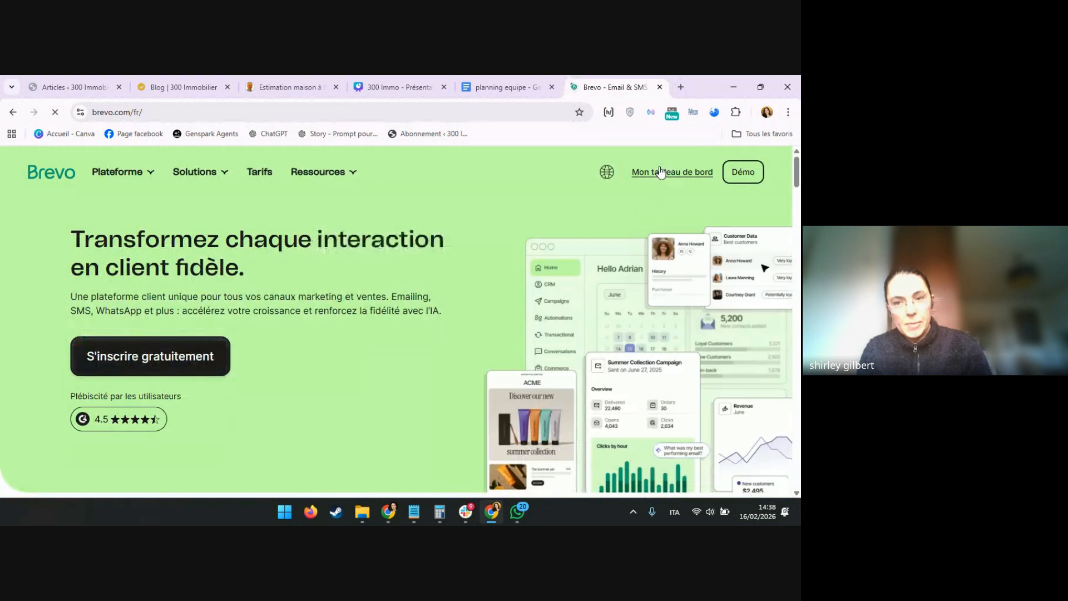
pyautogui.click(659, 169)
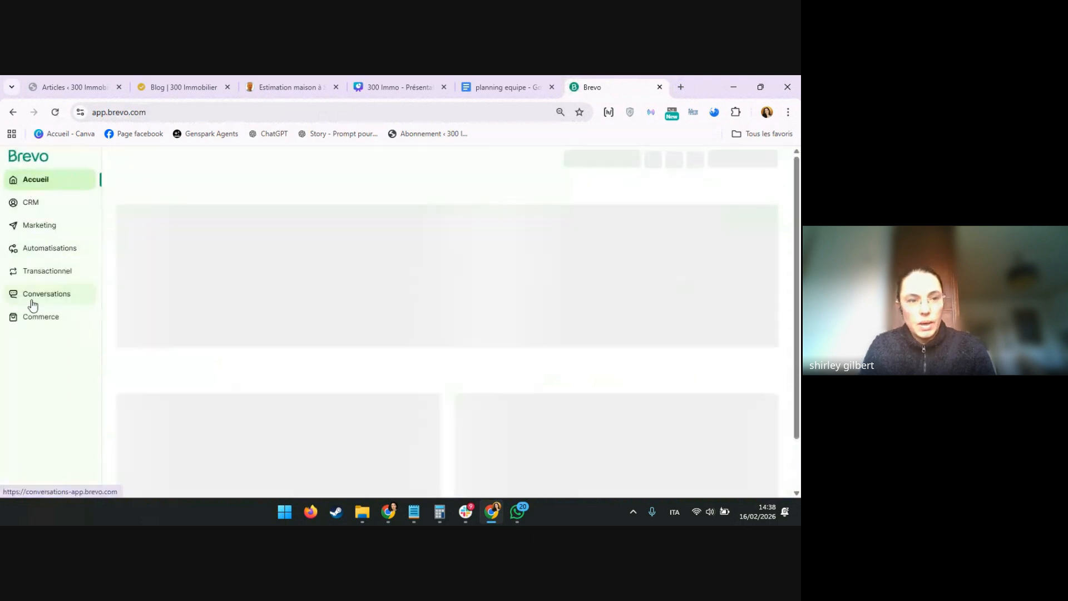
pyautogui.click(32, 202)
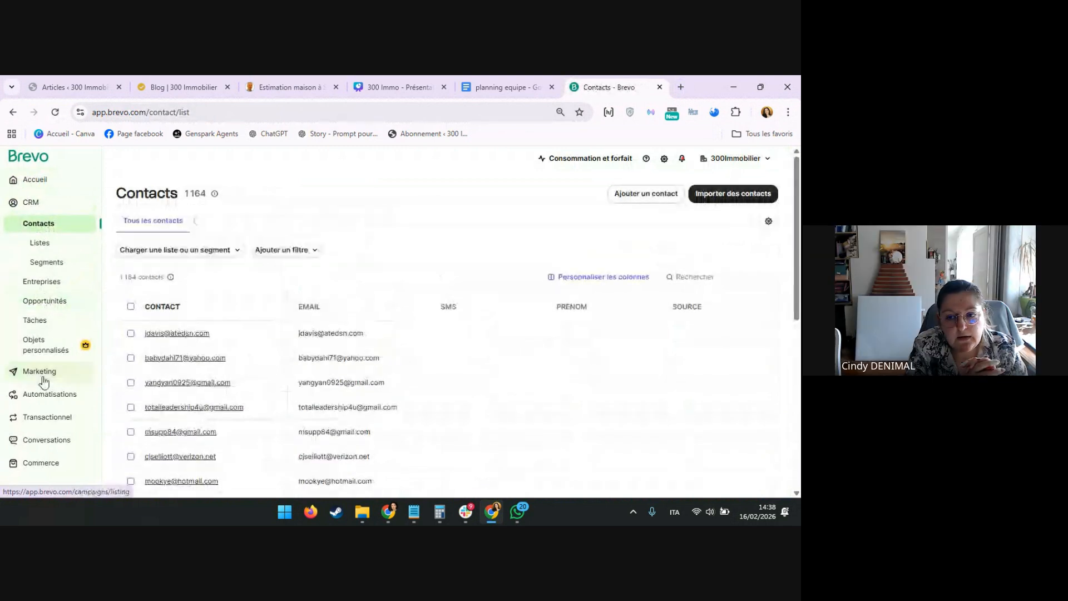
# Step: Create a Pleine page/intégré signup form in Brevo's marketing section, named "Test poubelle" followed by the participant's first name
pyautogui.click(43, 374)
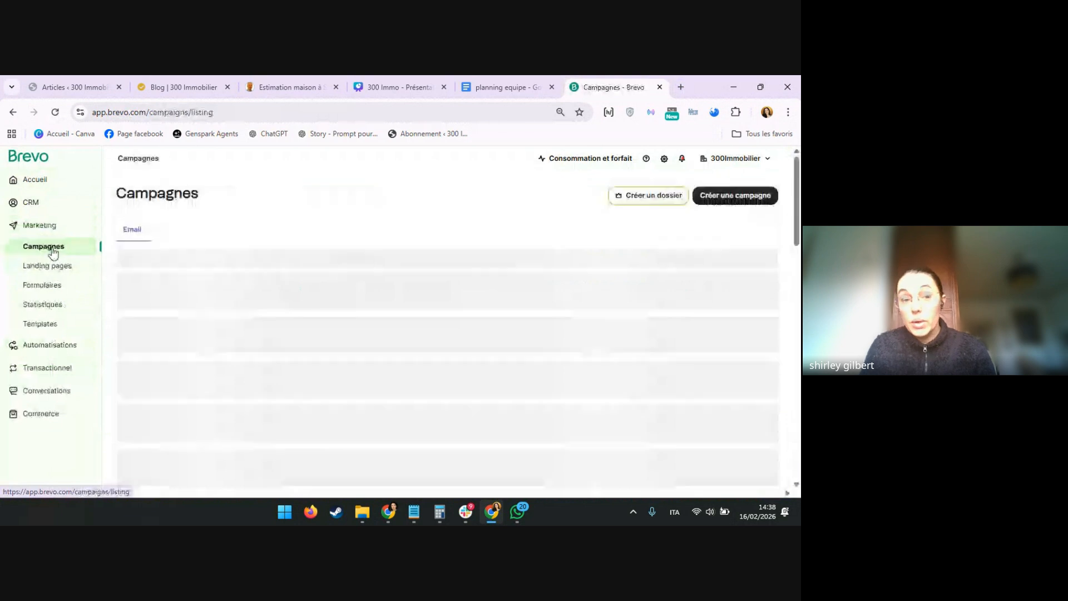
pyautogui.click(51, 288)
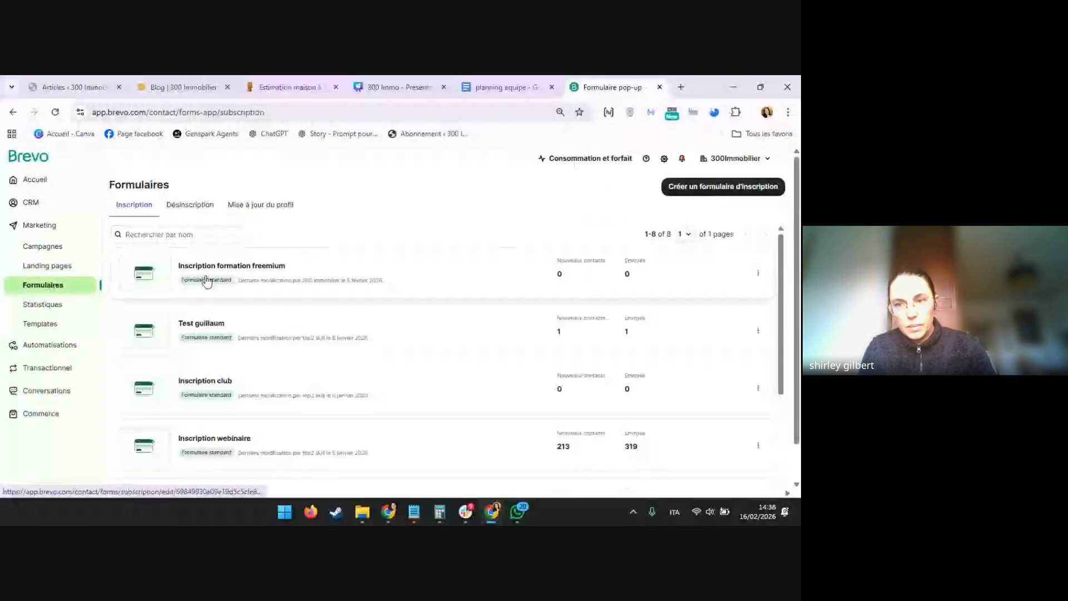
pyautogui.click(696, 189)
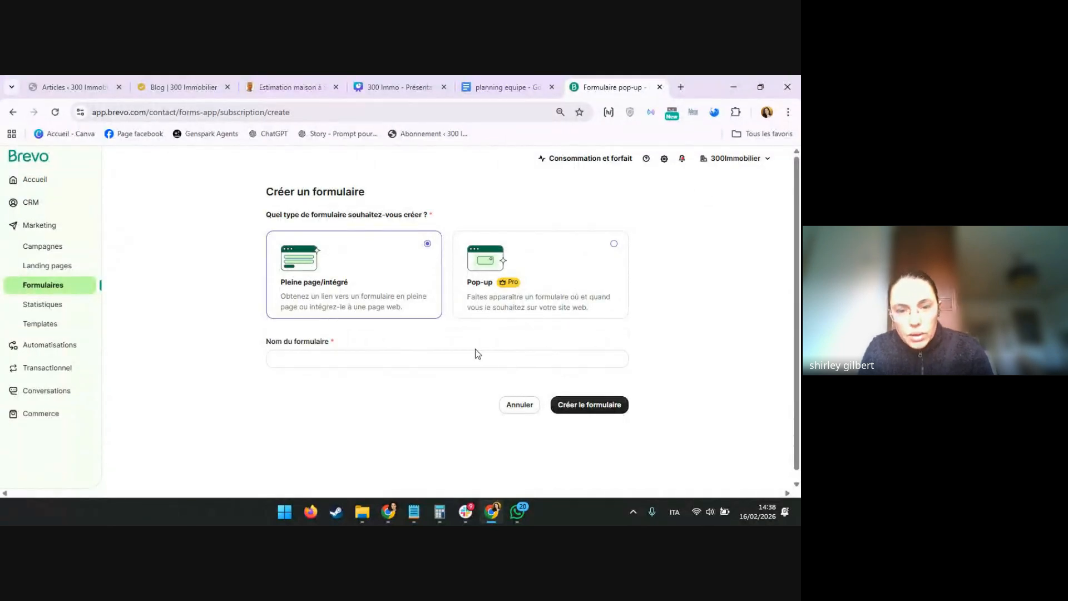
pyautogui.click(446, 357)
pyautogui.write('Test ')
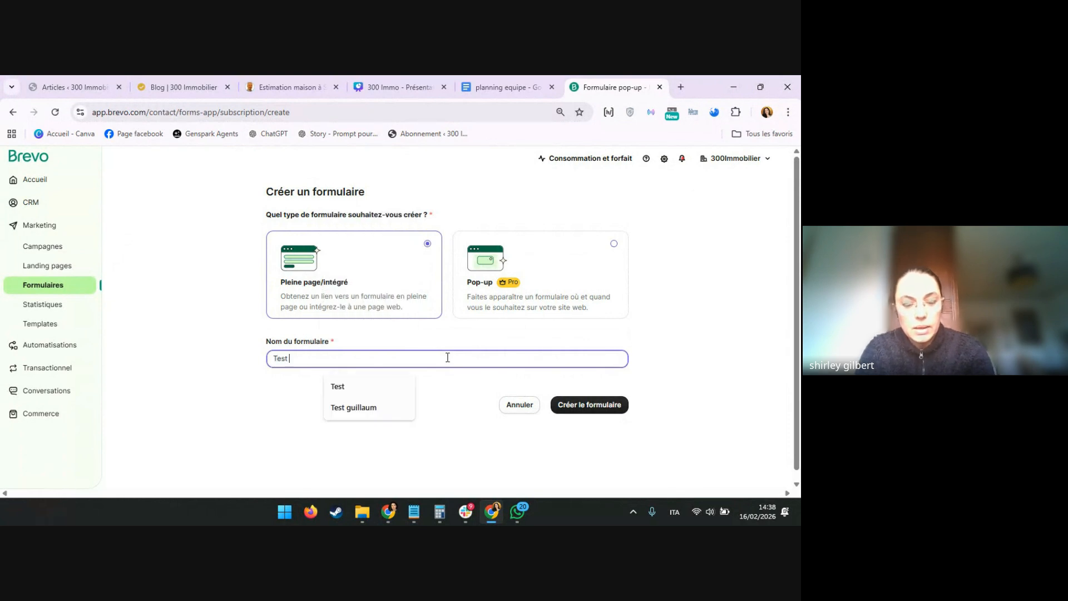
pyautogui.write('poubelle Cindy')
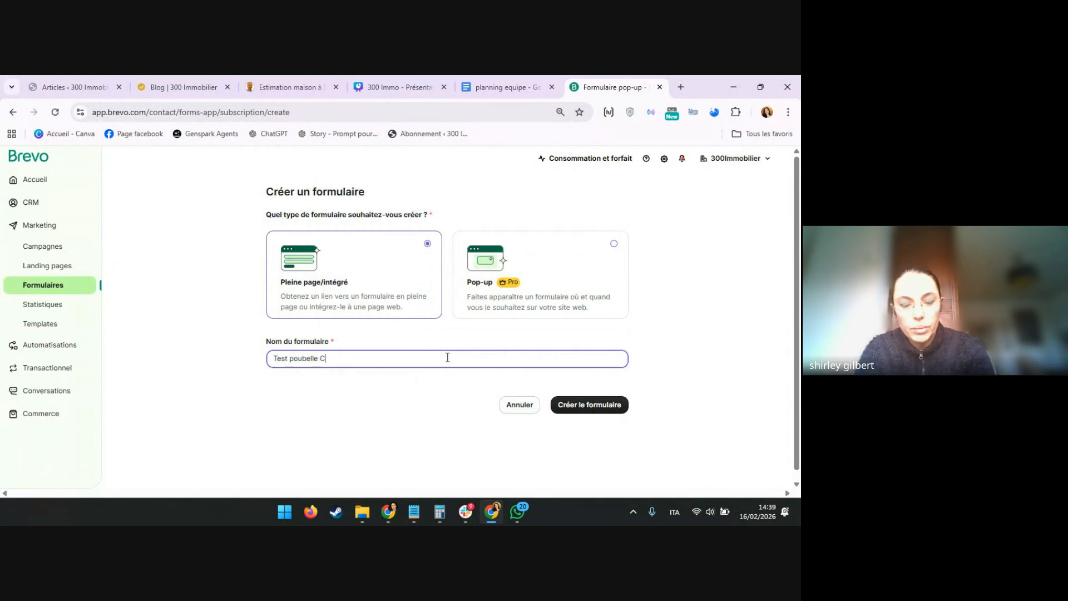
pyautogui.click(582, 409)
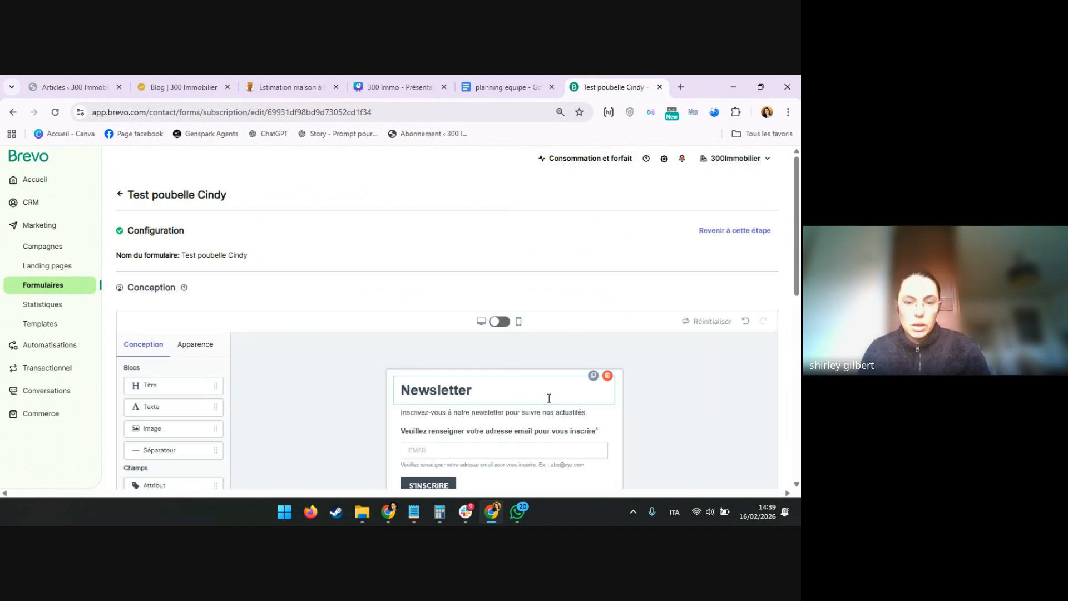
# Step: Delete the Newsletter title, the introductory text and the email field from the signup form
pyautogui.scroll(-1, 549, 398)
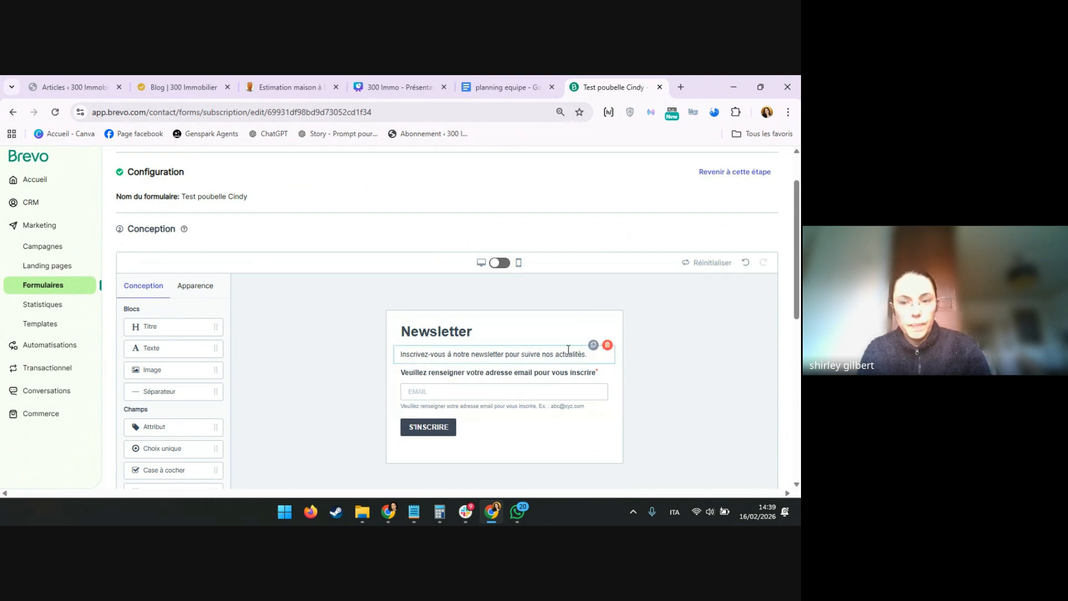
pyautogui.click(608, 316)
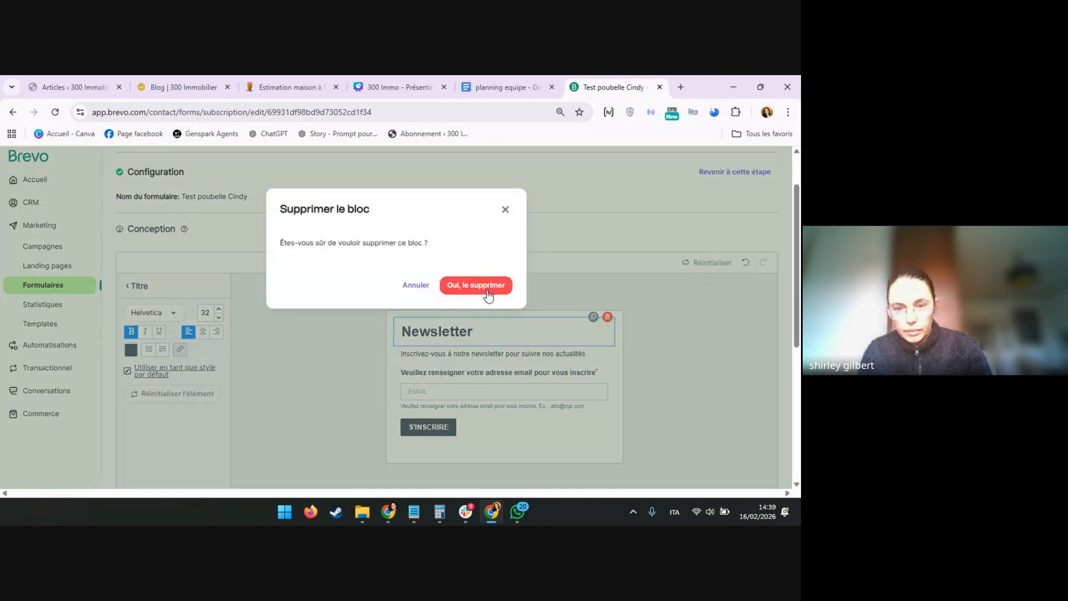
pyautogui.click(488, 293)
pyautogui.click(607, 316)
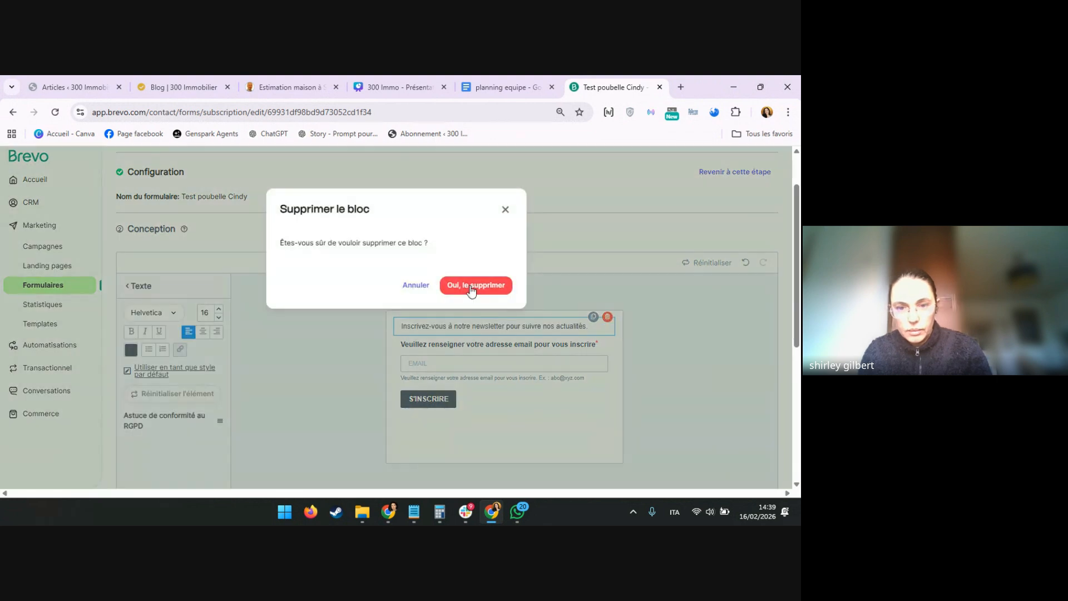
pyautogui.click(470, 287)
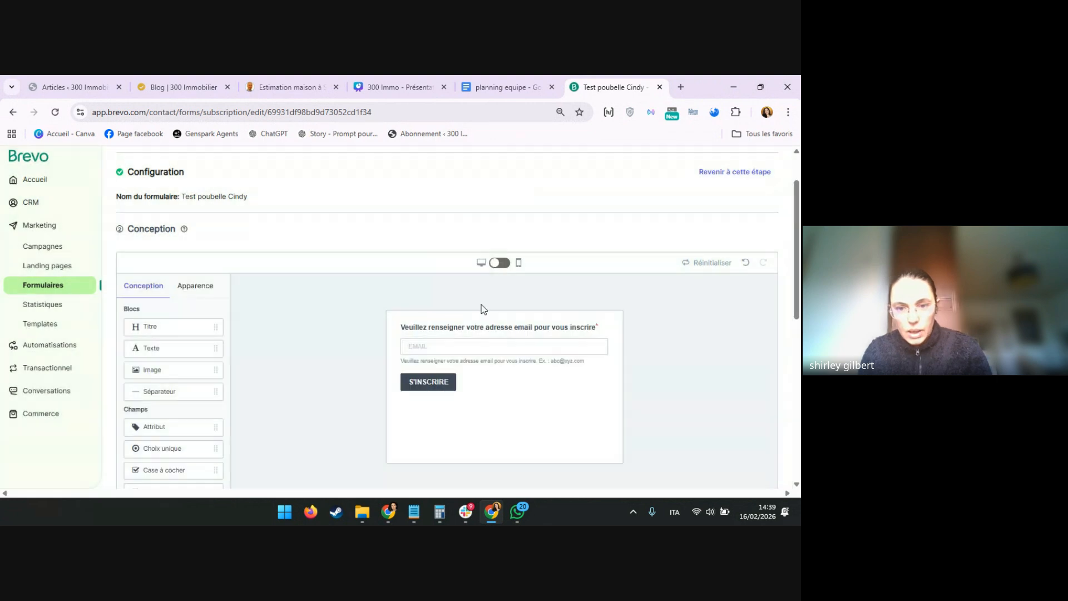
pyautogui.click(607, 316)
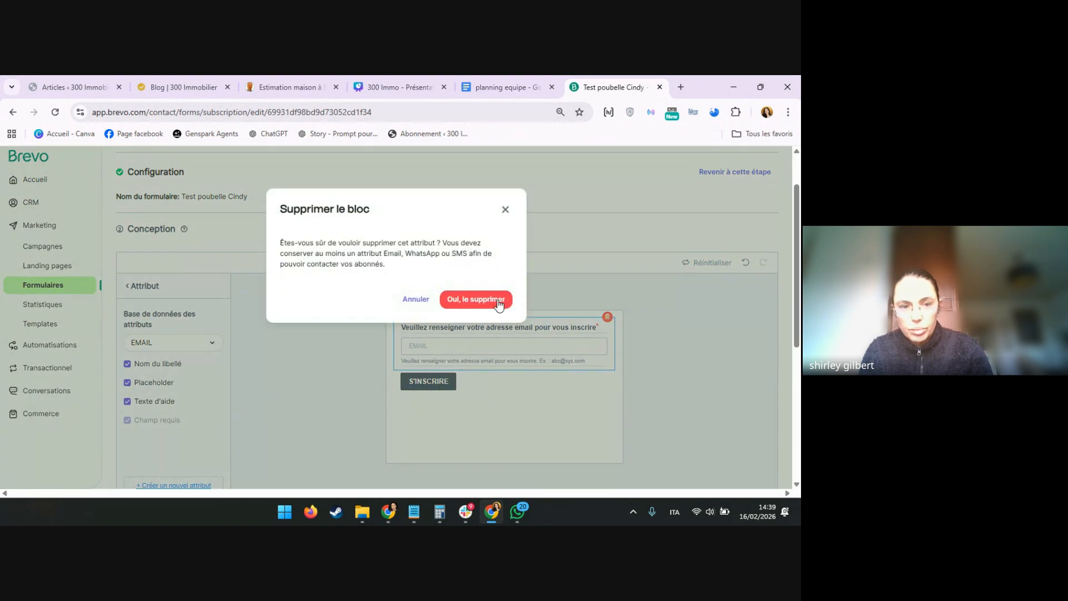
pyautogui.click(500, 301)
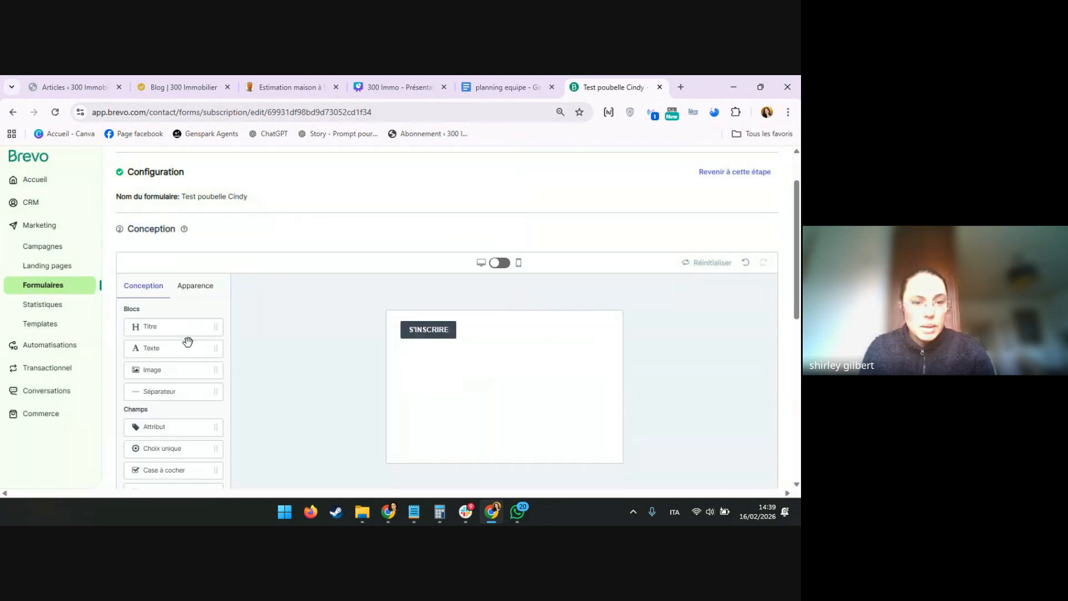
# Step: Add an EMAIL attribute field above the S'INSCRIRE button, without placeholder or help text, and shorten its label to "EMAIL"
pyautogui.scroll(-1, 186, 349)
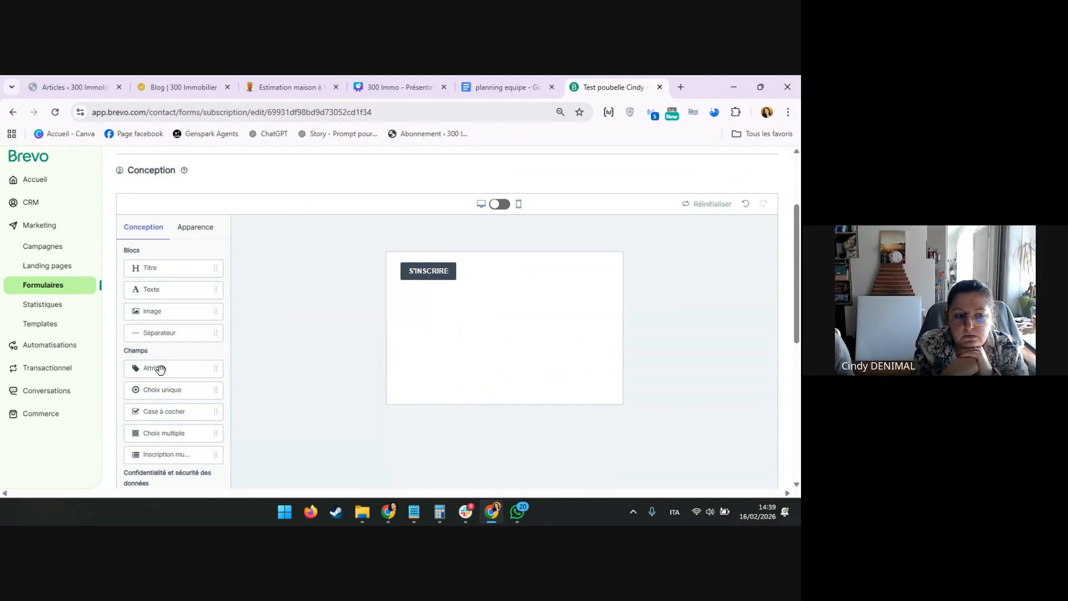
pyautogui.moveTo(160, 368); pyautogui.dragTo(445, 260)
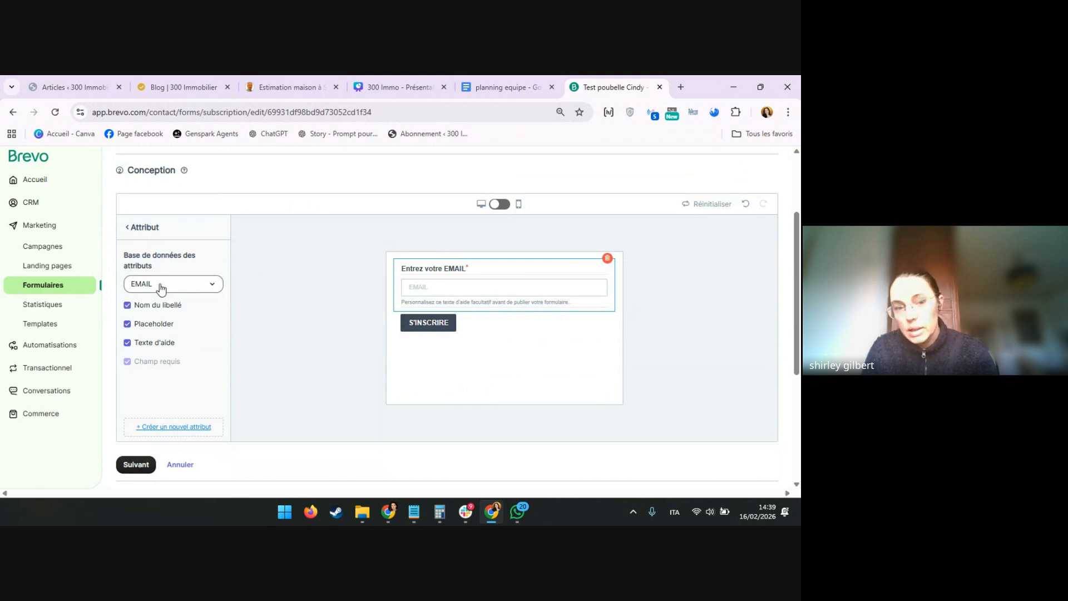
pyautogui.click(128, 327)
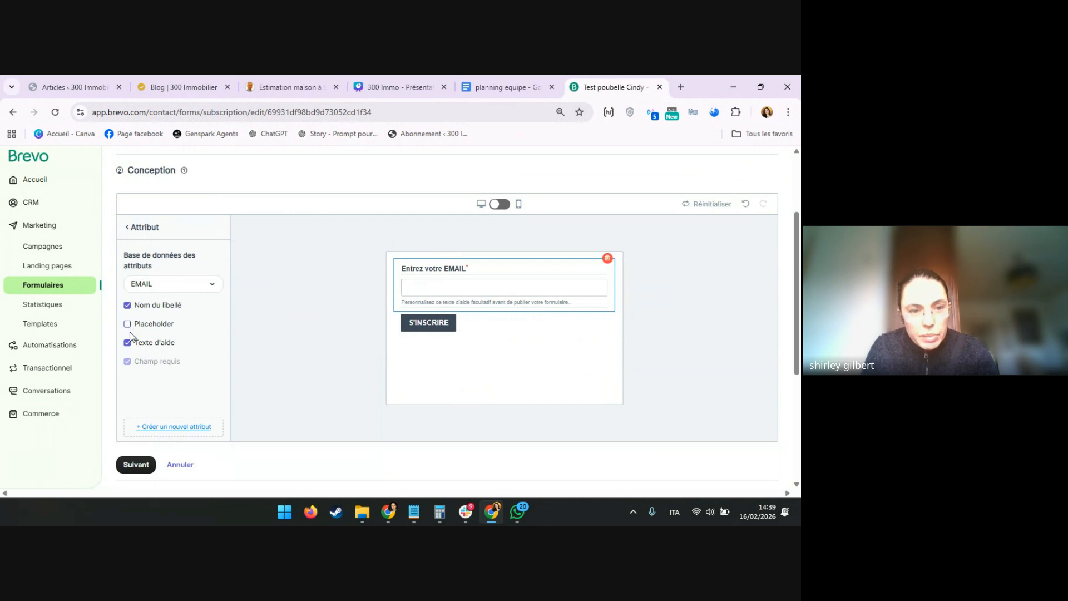
pyautogui.click(129, 344)
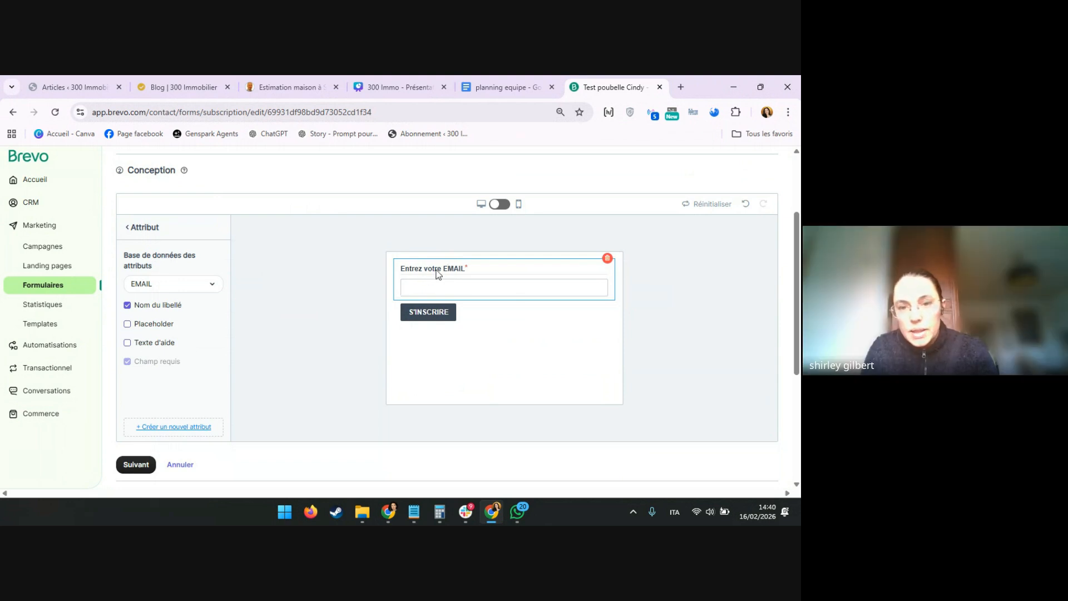
pyautogui.moveTo(444, 271); pyautogui.dragTo(401, 273)
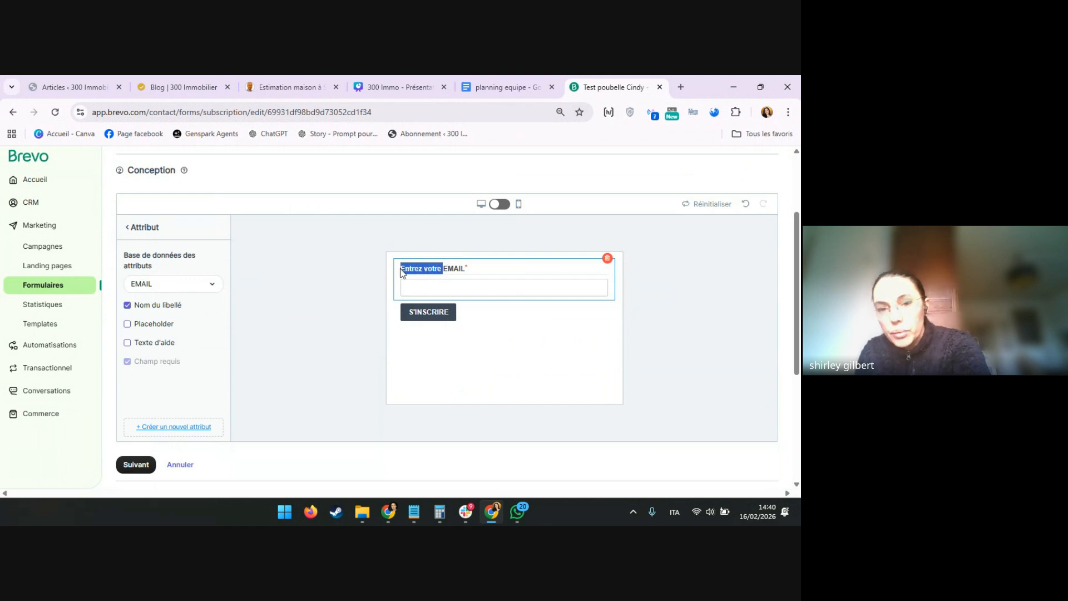
pyautogui.press('BackSpace')
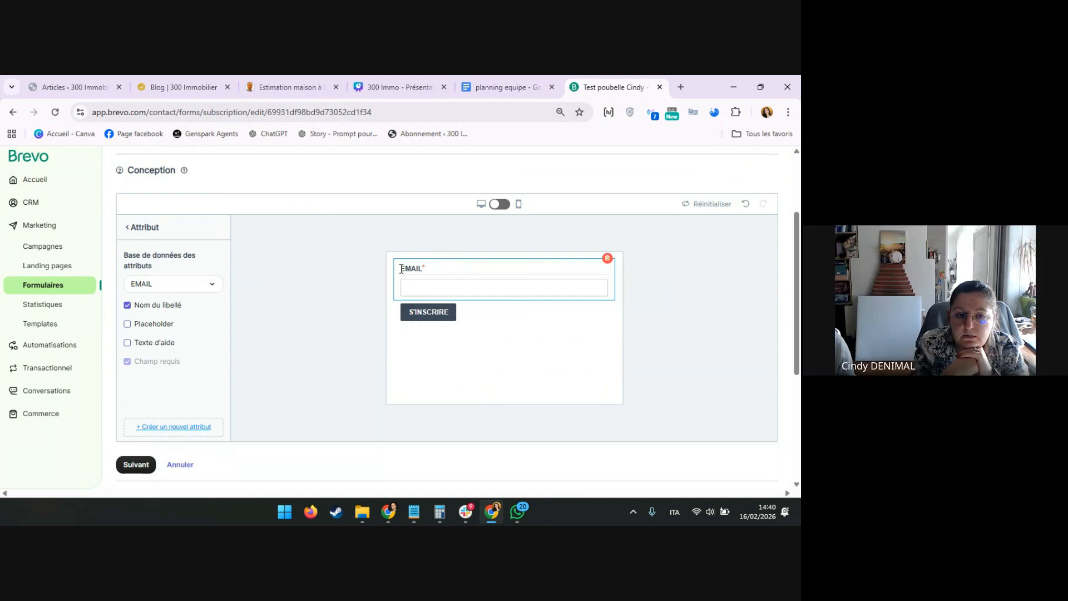
pyautogui.click(345, 274)
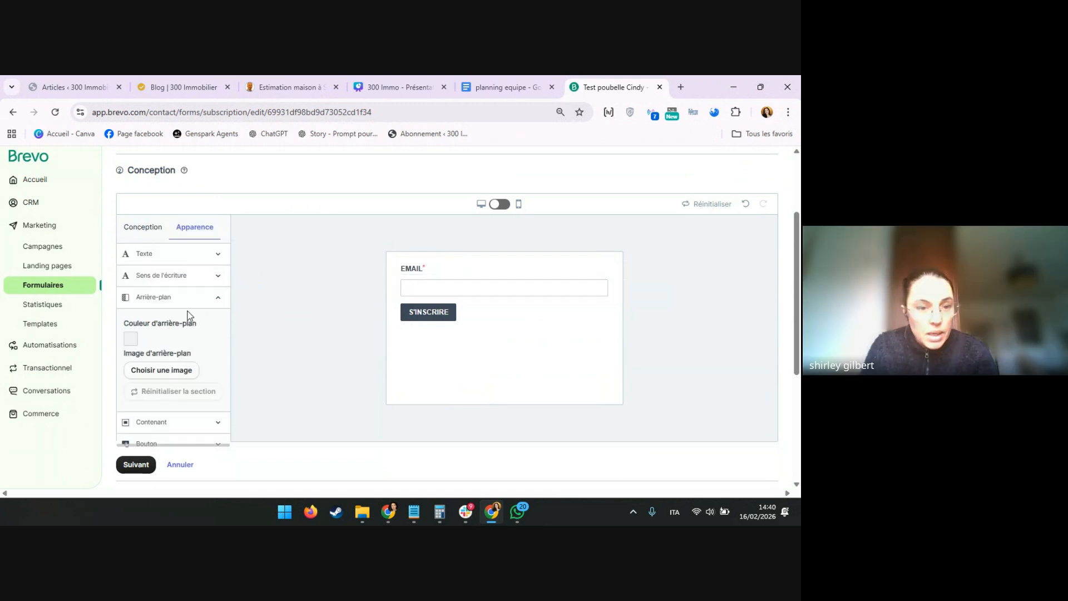
# Step: Add an SMS attribute field above the EMAIL field, with its placeholder and help text disabled
pyautogui.scroll(-3, 190, 334)
pyautogui.scroll(3, 188, 321)
pyautogui.scroll(2, 167, 334)
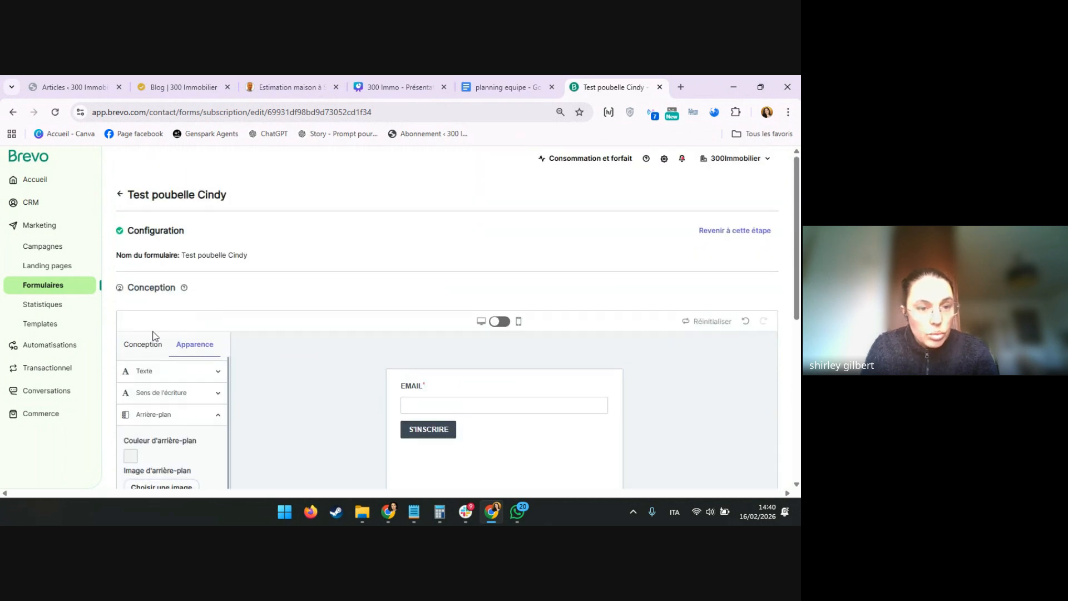
pyautogui.click(142, 345)
pyautogui.scroll(-1, 161, 347)
pyautogui.scroll(-1, 172, 347)
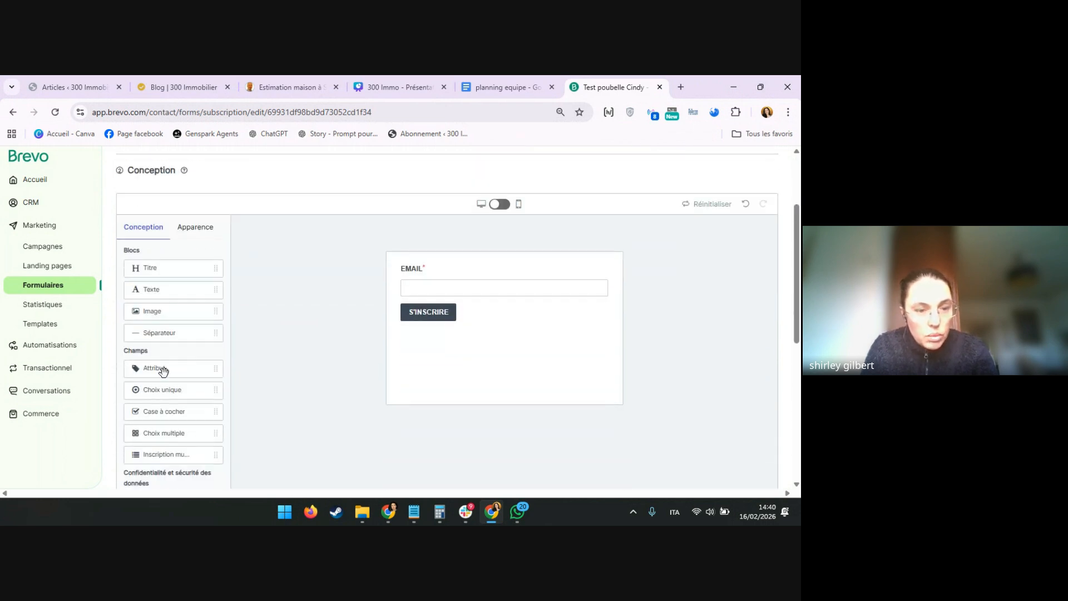
pyautogui.moveTo(149, 369); pyautogui.dragTo(452, 268)
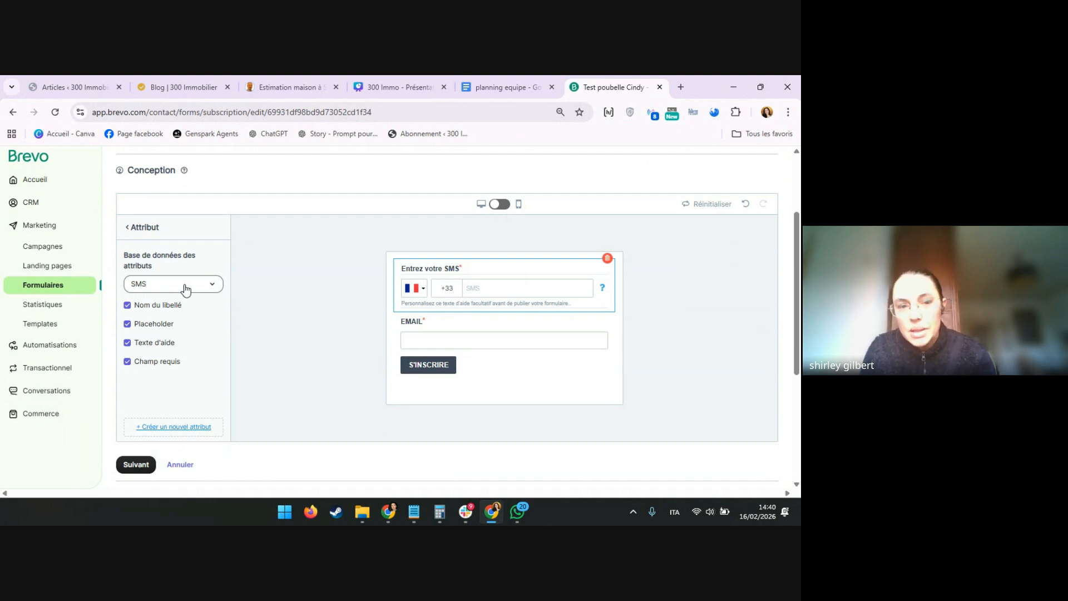
pyautogui.click(128, 343)
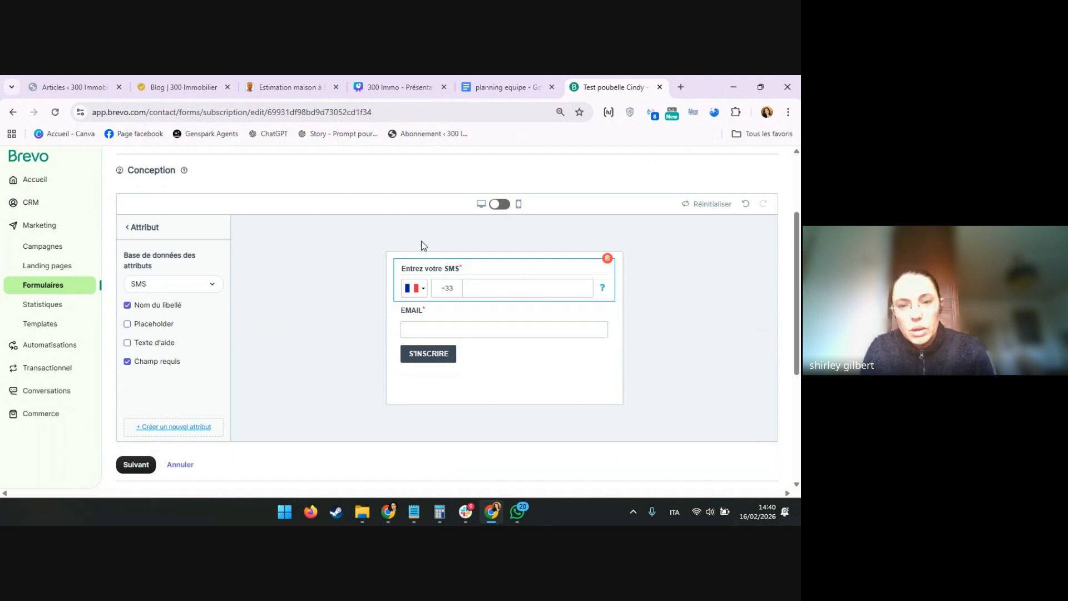
# Step: Try to replace the SMS field's label with "Téléphone"
pyautogui.moveTo(457, 267); pyautogui.dragTo(398, 269)
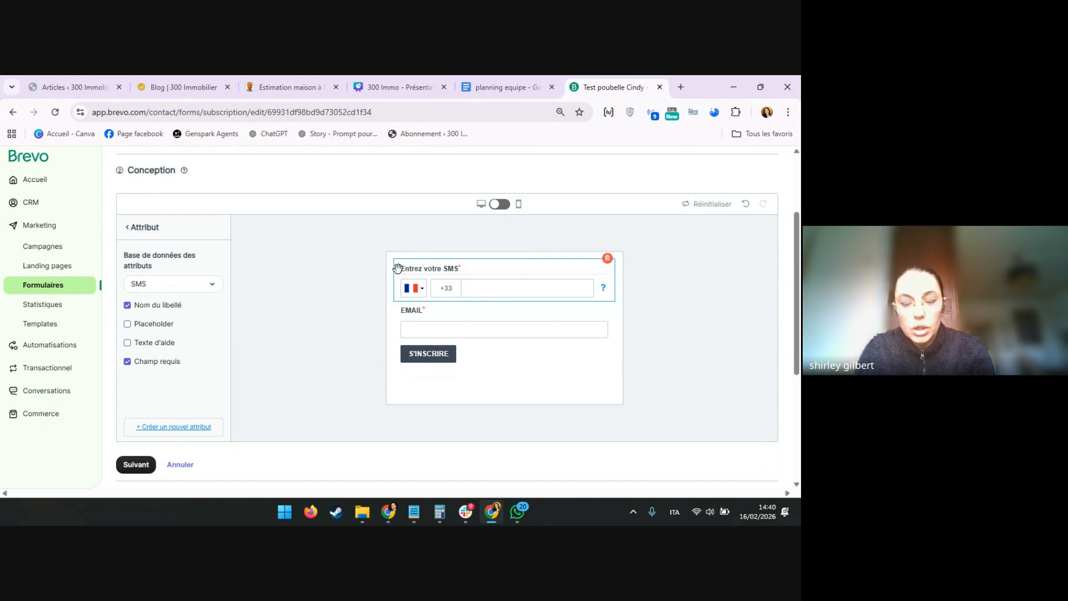
pyautogui.click(401, 269)
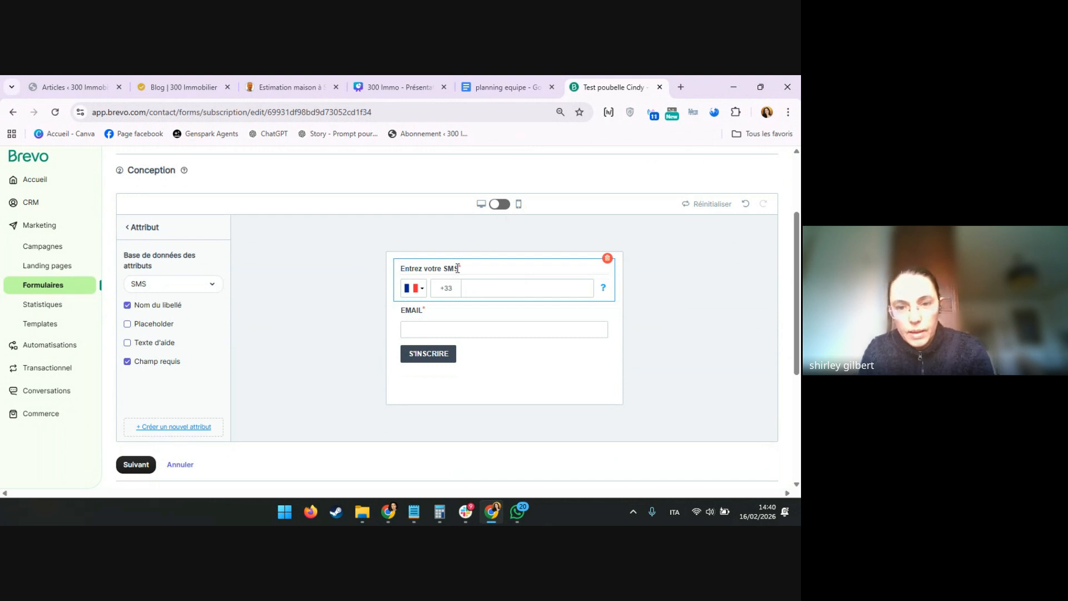
pyautogui.moveTo(458, 268); pyautogui.dragTo(400, 266)
pyautogui.write('Le')
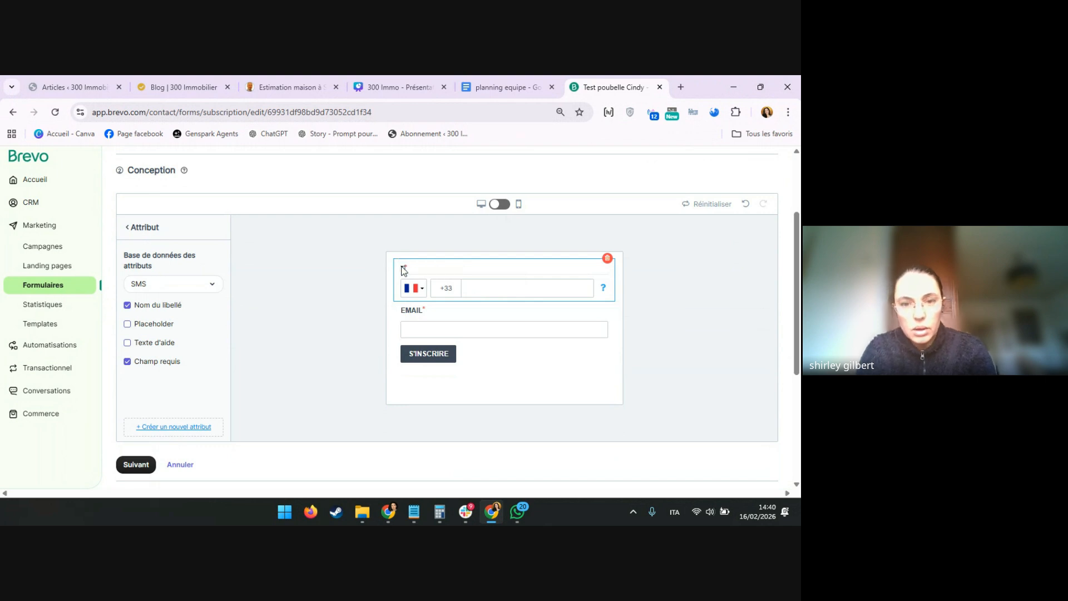
pyautogui.write('léphone')
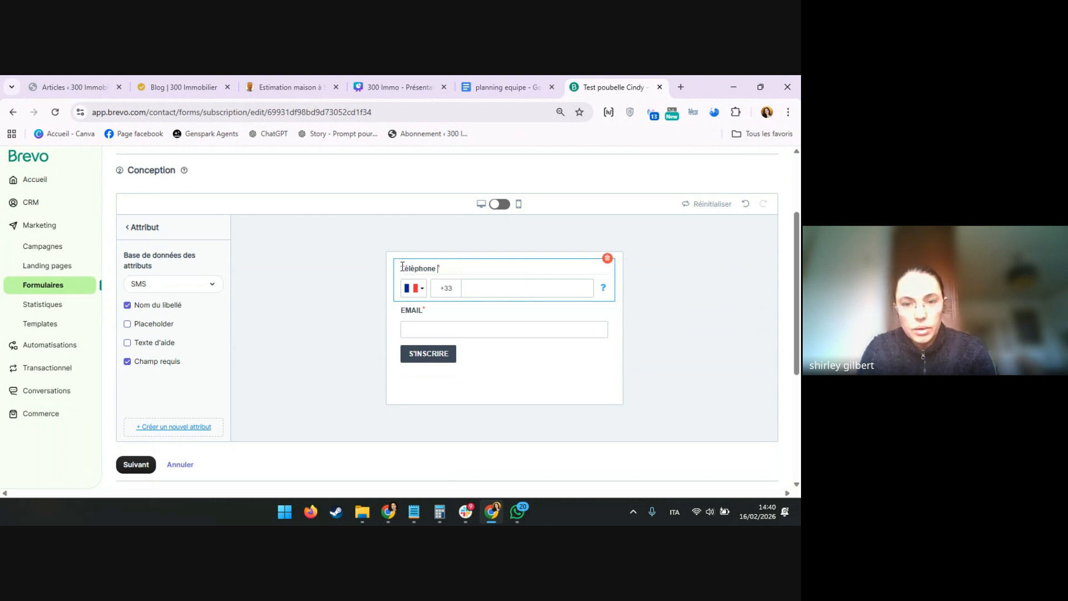
pyautogui.click(351, 291)
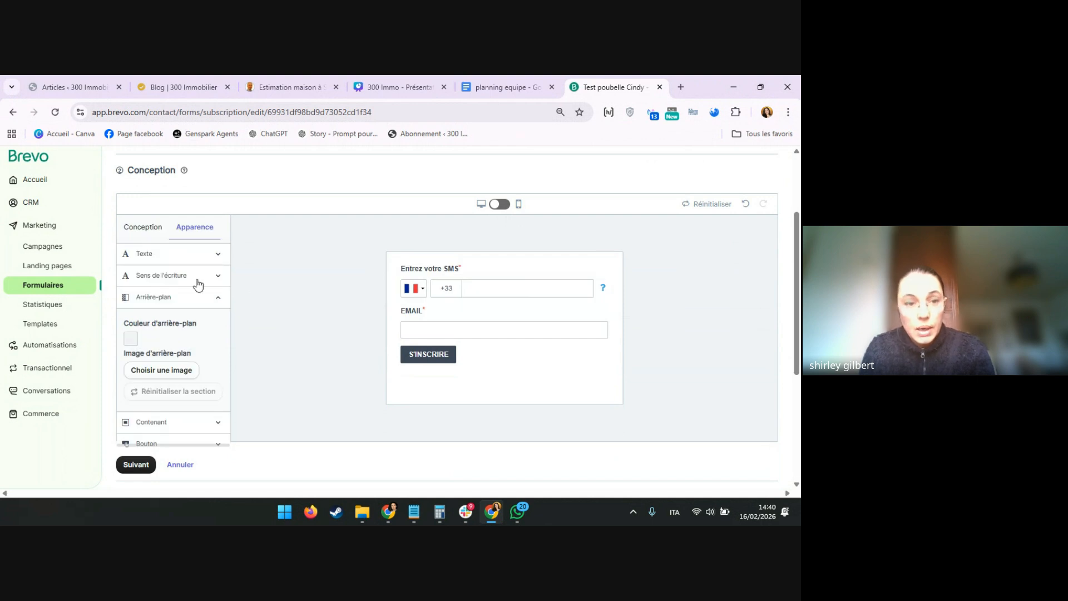
# Step: Add a NOM attribute field above the SMS field
pyautogui.scroll(-1, 190, 340)
pyautogui.scroll(-2, 190, 342)
pyautogui.scroll(3, 191, 340)
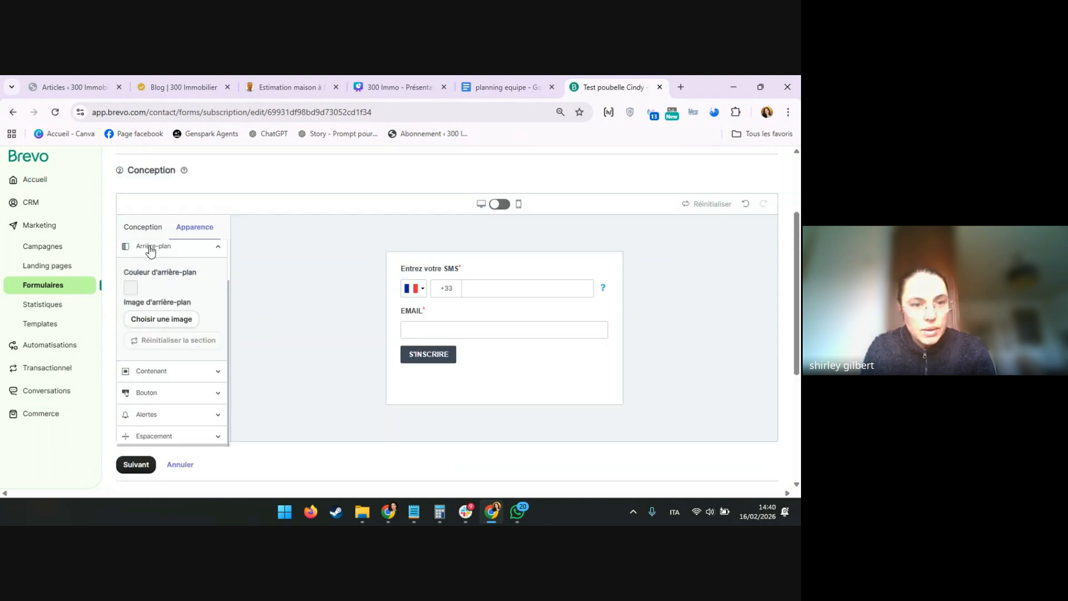
pyautogui.click(143, 229)
pyautogui.moveTo(152, 368); pyautogui.dragTo(437, 262)
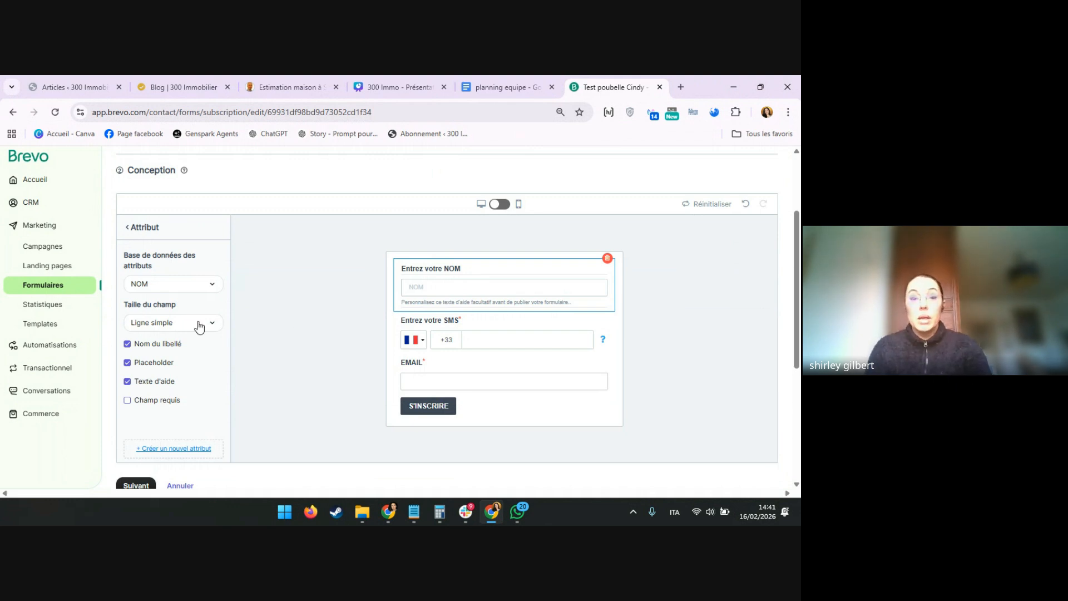
# Step: Insert a URL_SITE attribute field above NOM to browse the available database attributes, and delete that field
pyautogui.click(130, 228)
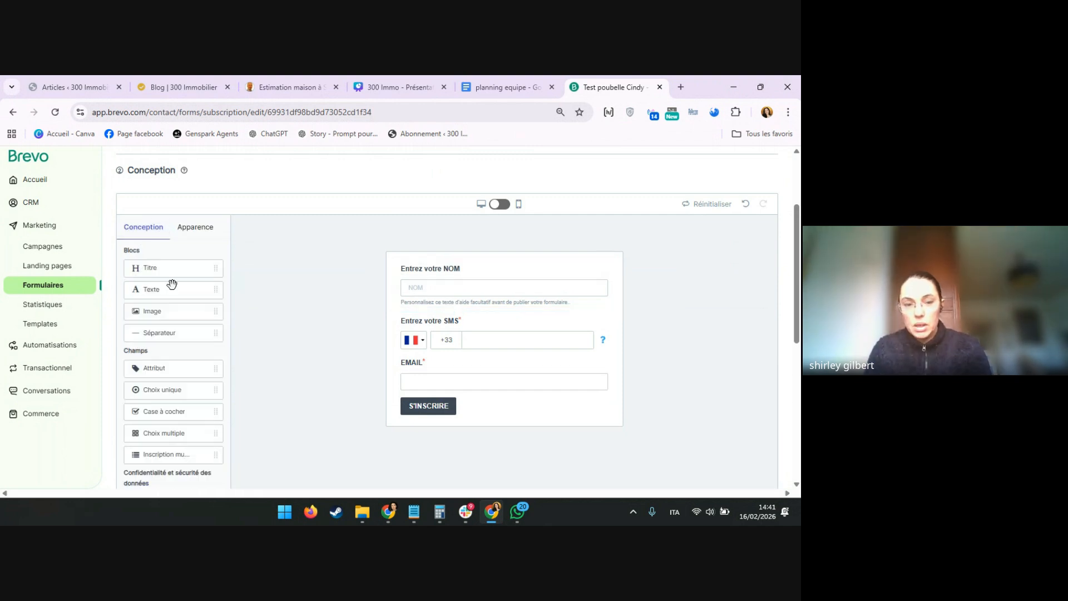
pyautogui.scroll(-1, 174, 298)
pyautogui.moveTo(148, 313); pyautogui.dragTo(427, 296)
pyautogui.click(160, 310)
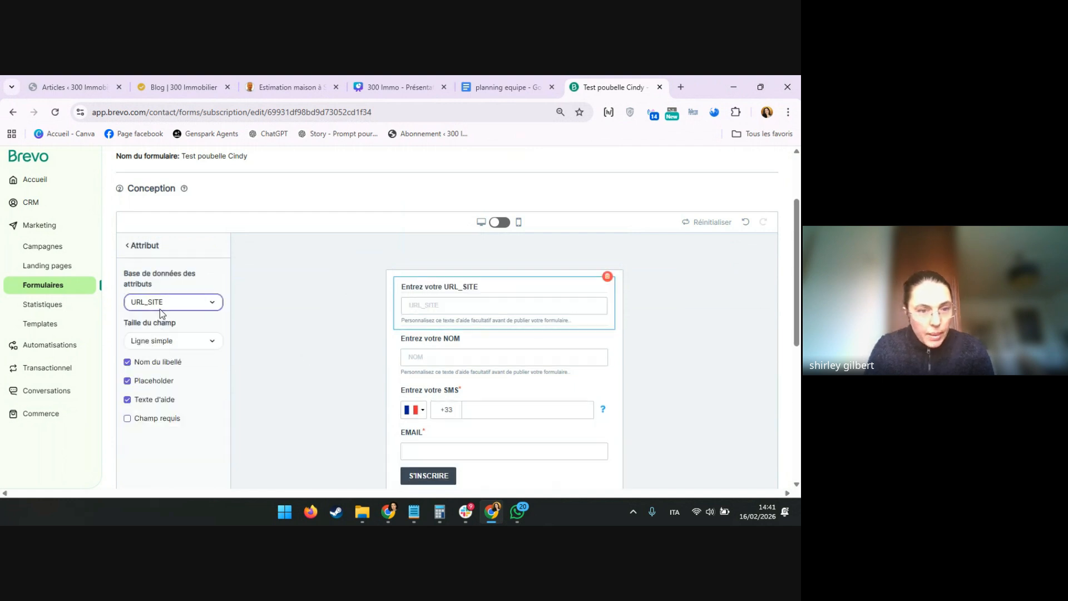
pyautogui.scroll(-1, 165, 362)
pyautogui.scroll(-2, 165, 365)
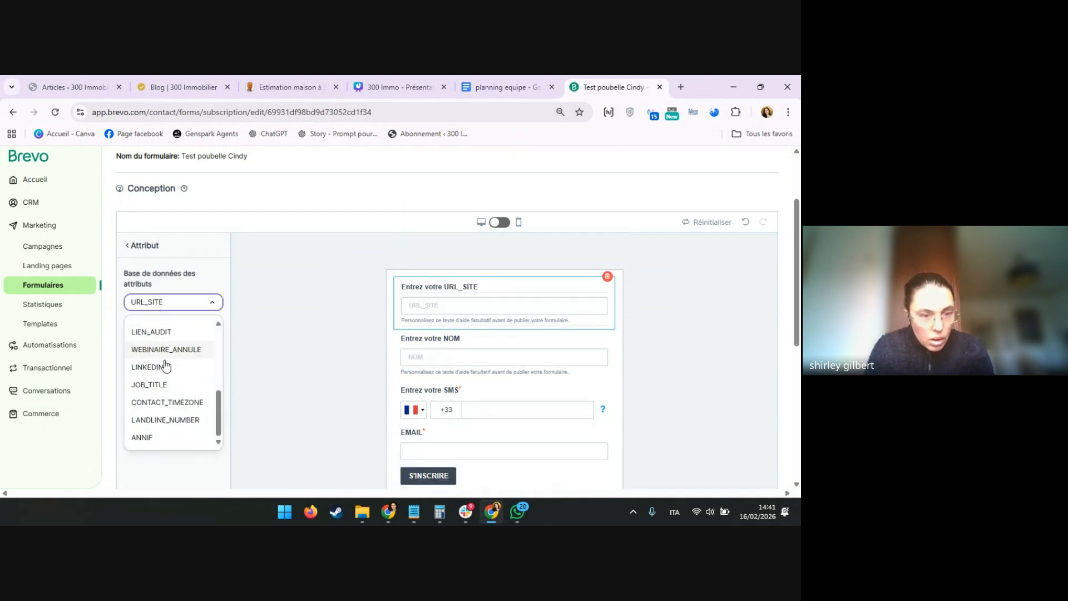
pyautogui.scroll(-1, 174, 389)
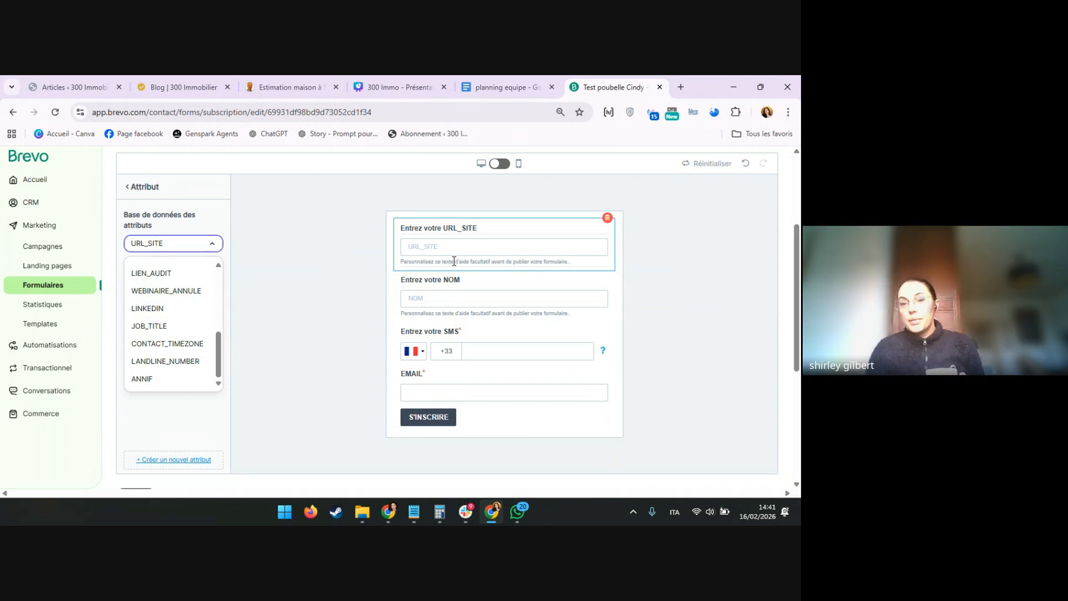
pyautogui.click(608, 218)
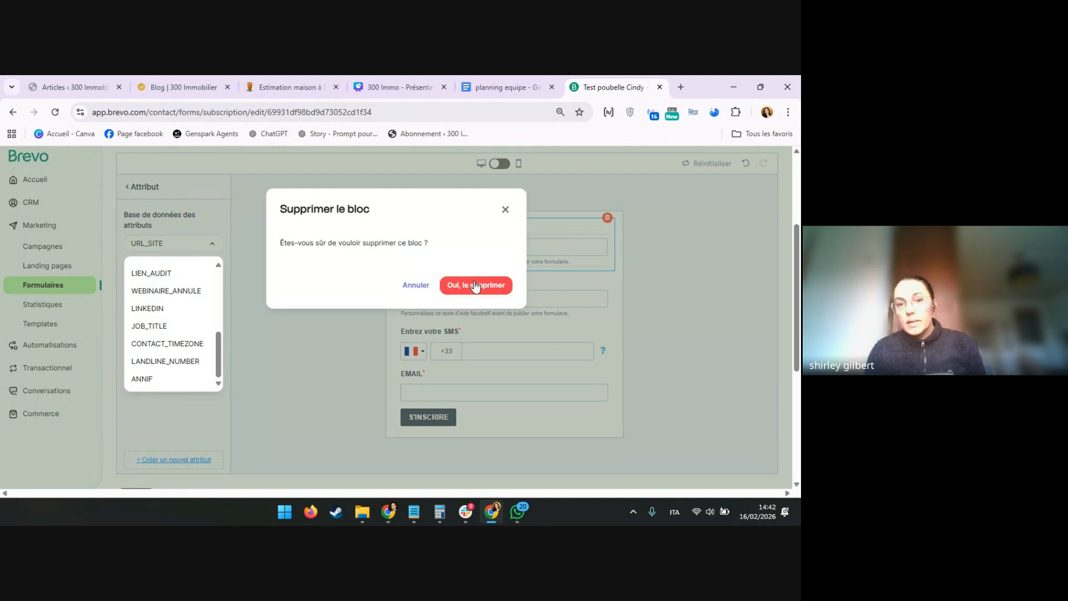
pyautogui.click(474, 286)
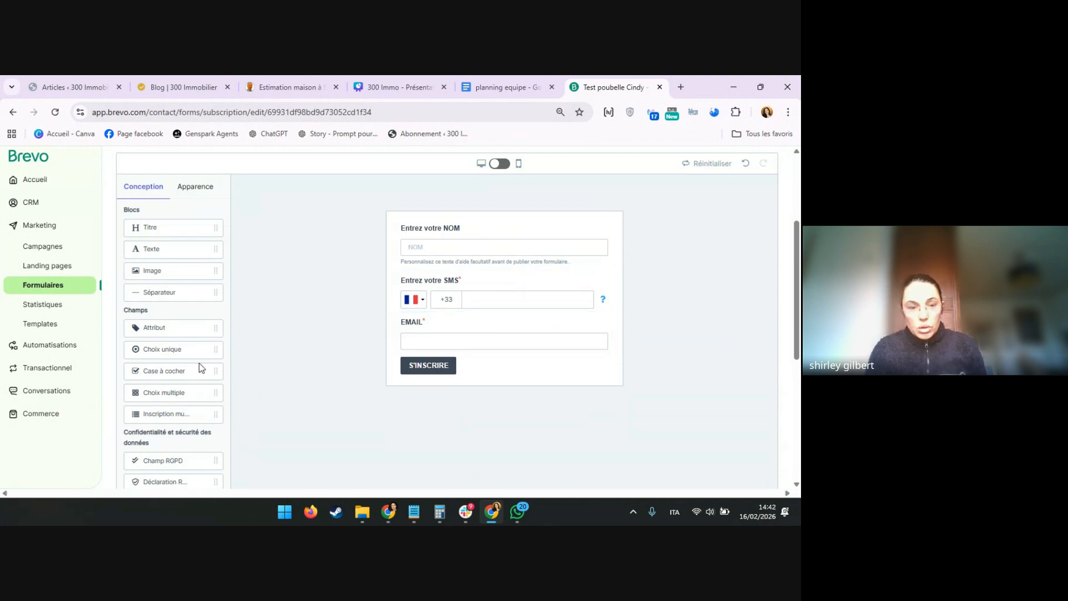
# Step: Add a URL_SITE attribute field between EMAIL and the S'INSCRIRE button, and remove it again
pyautogui.scroll(-1, 195, 368)
pyautogui.scroll(-1, 195, 370)
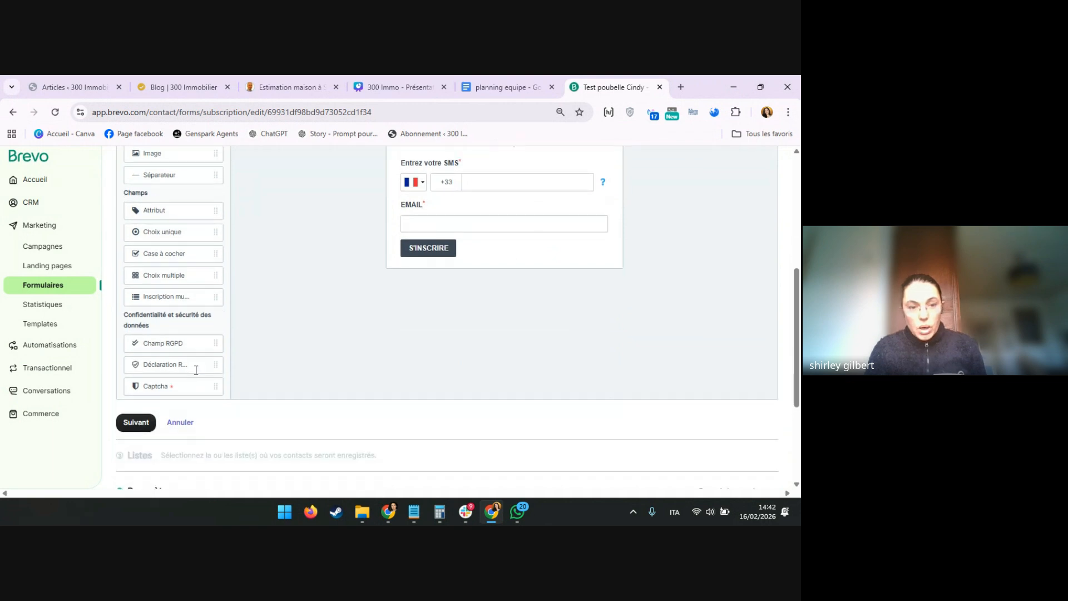
pyautogui.scroll(1, 196, 371)
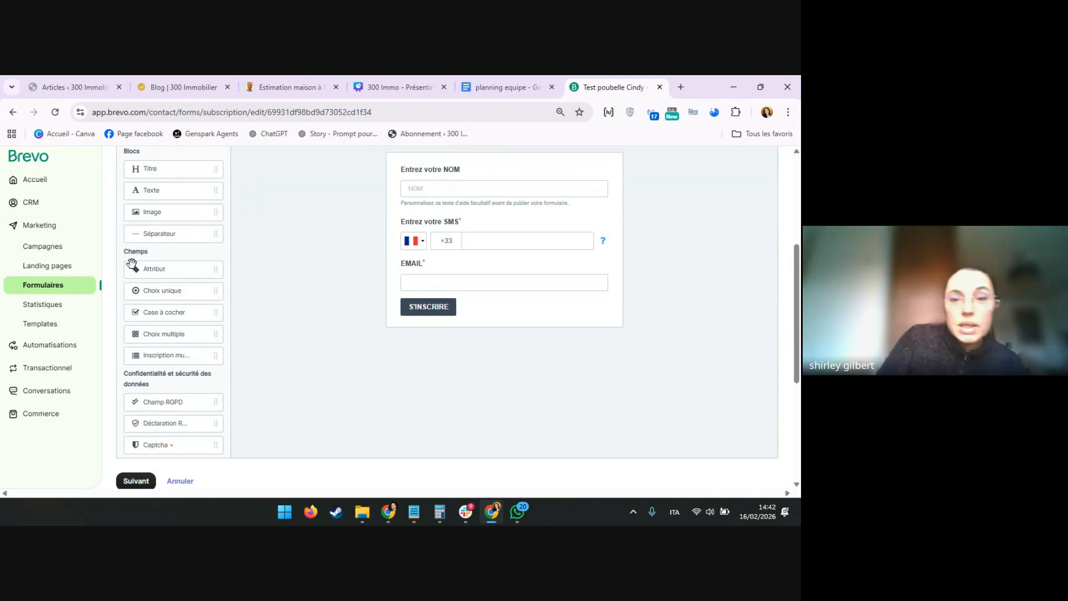
pyautogui.moveTo(146, 271); pyautogui.dragTo(418, 294)
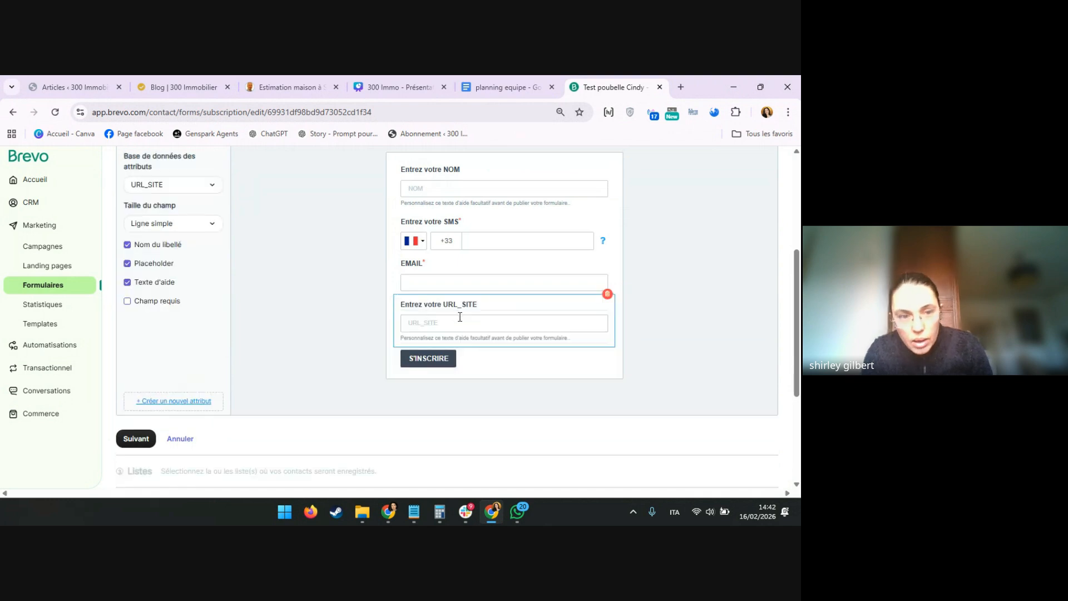
pyautogui.click(608, 293)
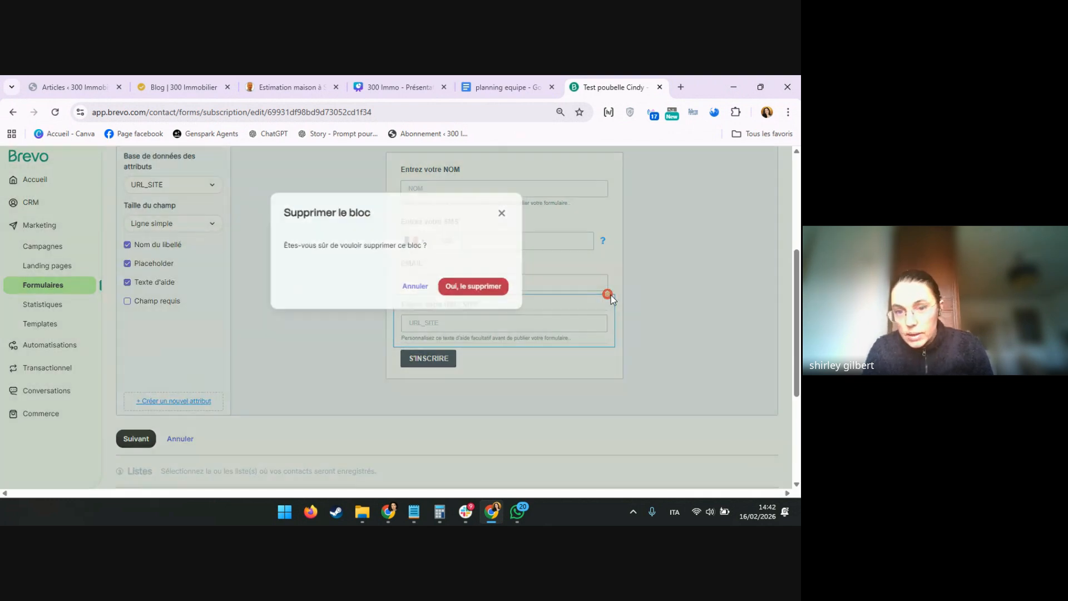
pyautogui.click(480, 286)
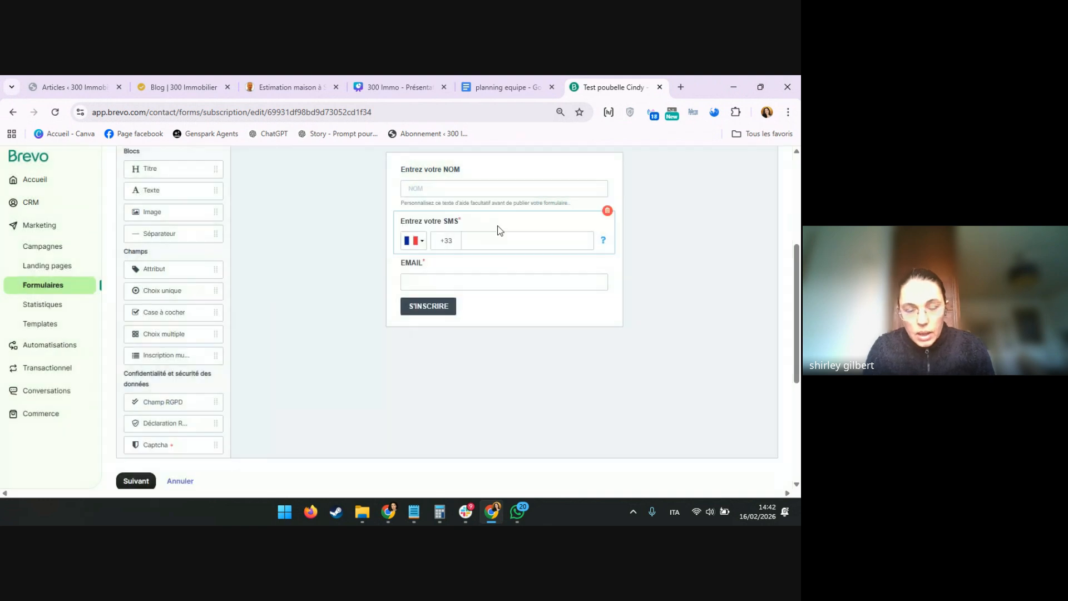
# Step: Review the form's NOM, SMS and EMAIL fields, then validate the design to reach the contact list selection
pyautogui.scroll(2, 450, 260)
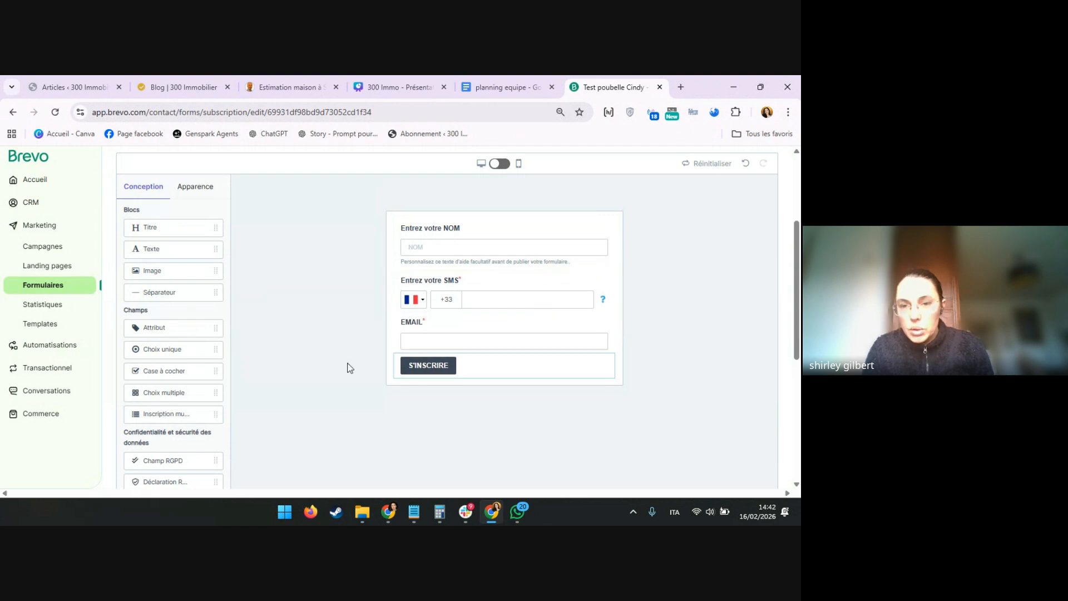
pyautogui.scroll(3, 544, 253)
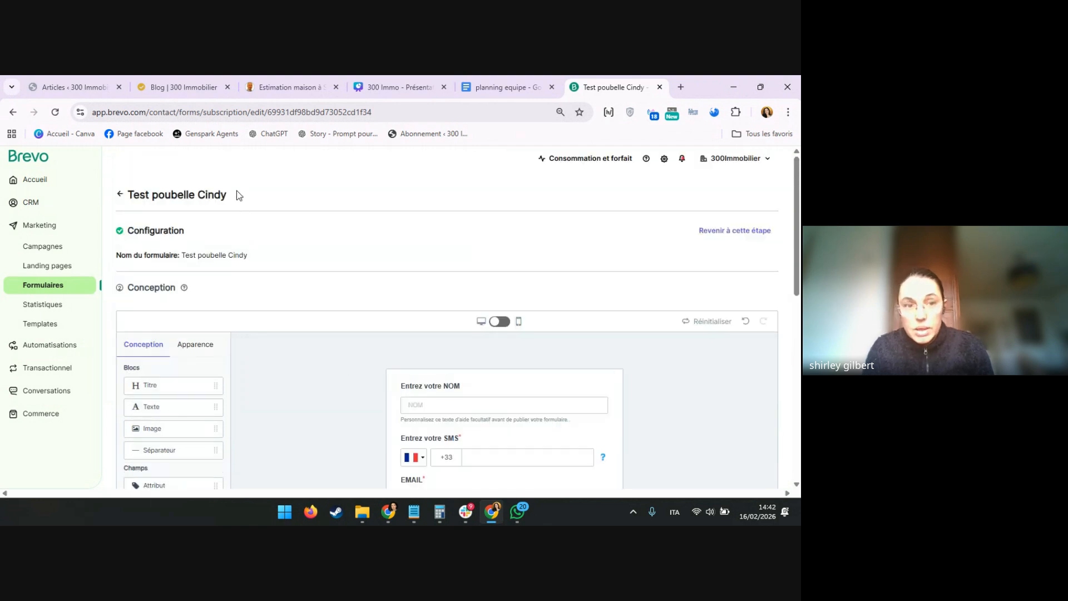
pyautogui.scroll(-5, 336, 301)
pyautogui.scroll(-4, 338, 302)
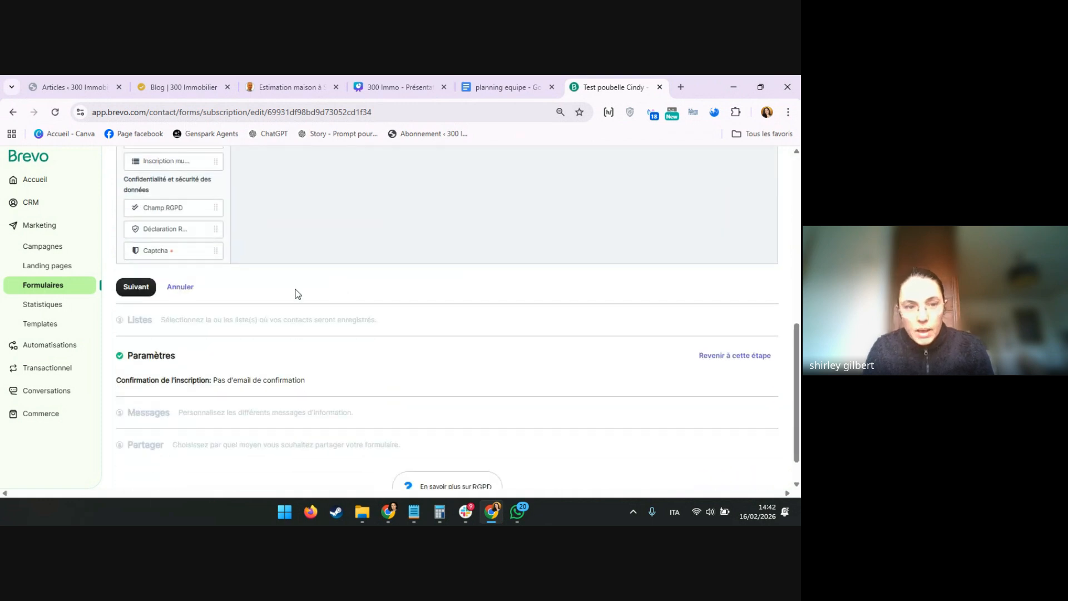
pyautogui.scroll(4, 296, 294)
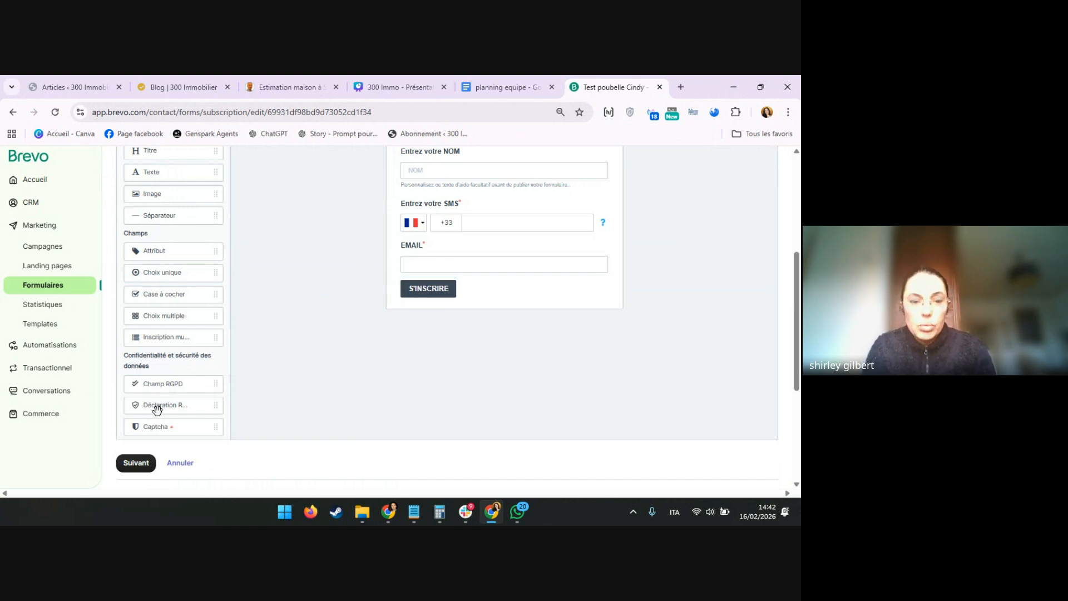
pyautogui.click(137, 465)
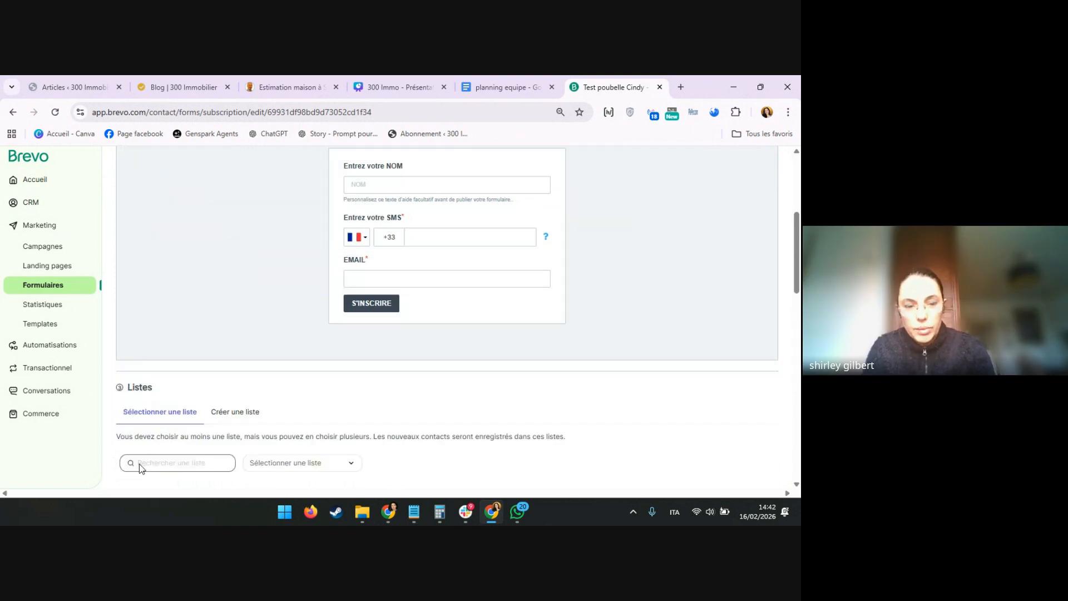
pyautogui.scroll(2, 139, 467)
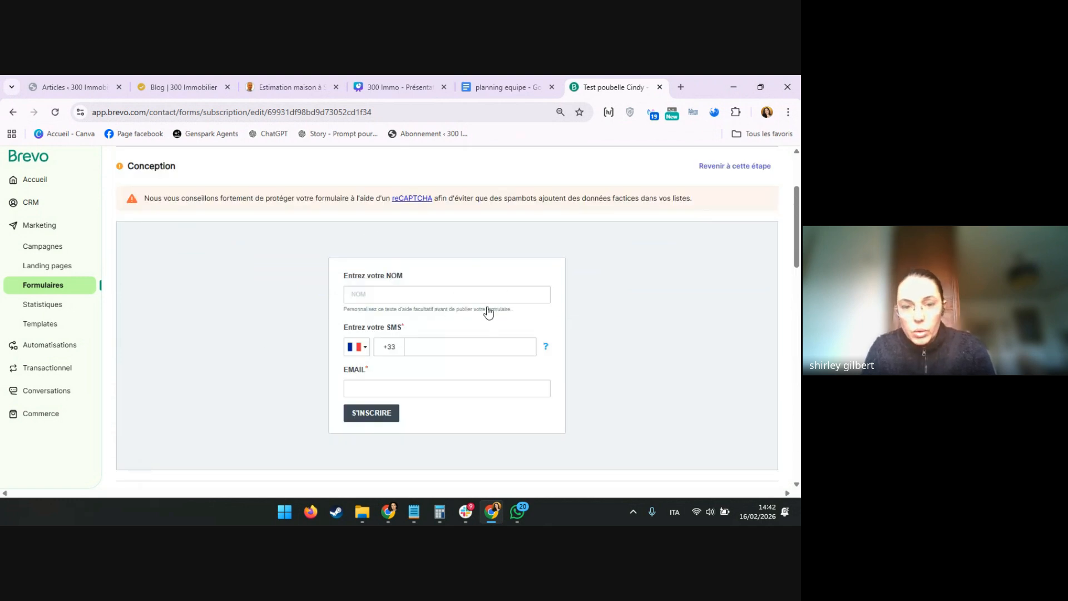
pyautogui.scroll(-6, 411, 322)
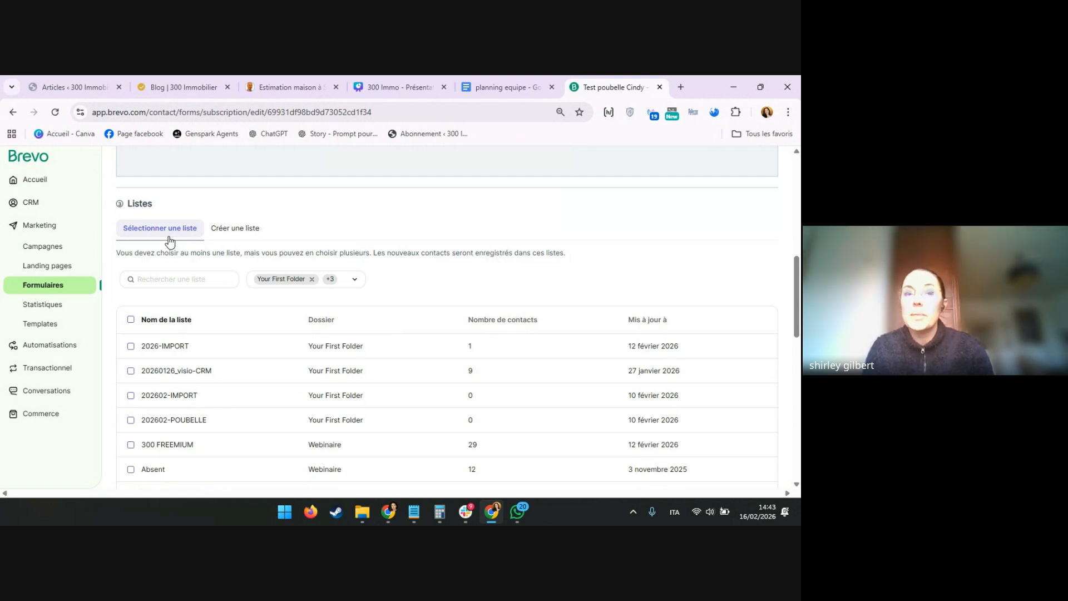
# Step: Create a contact list in Your First Folder, named with TEST followed by the participant's first name
pyautogui.click(233, 232)
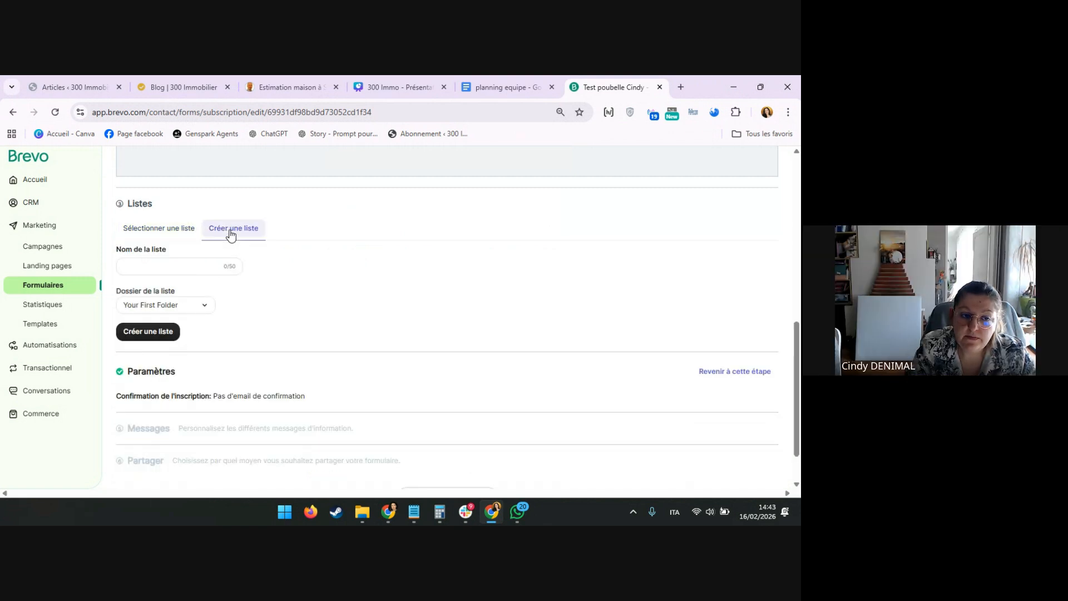
pyautogui.click(176, 272)
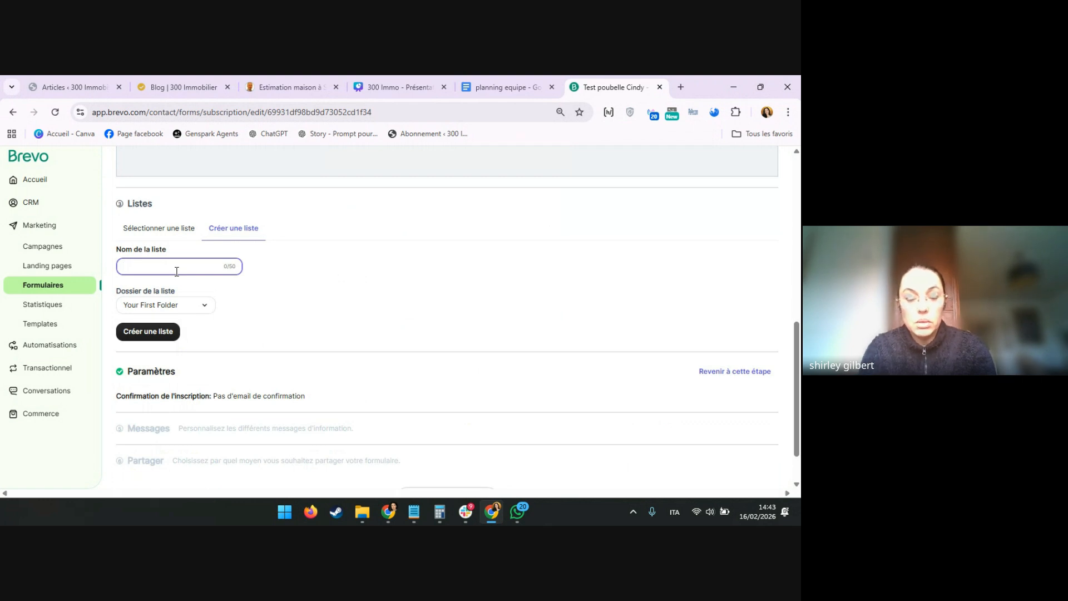
pyautogui.write('TEST CINDY')
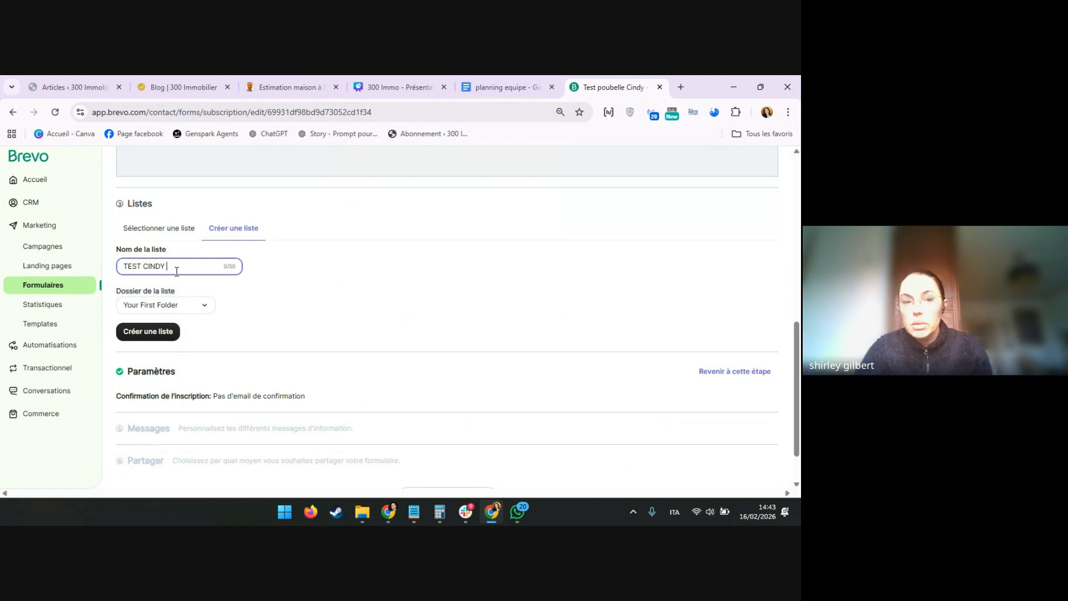
pyautogui.click(159, 332)
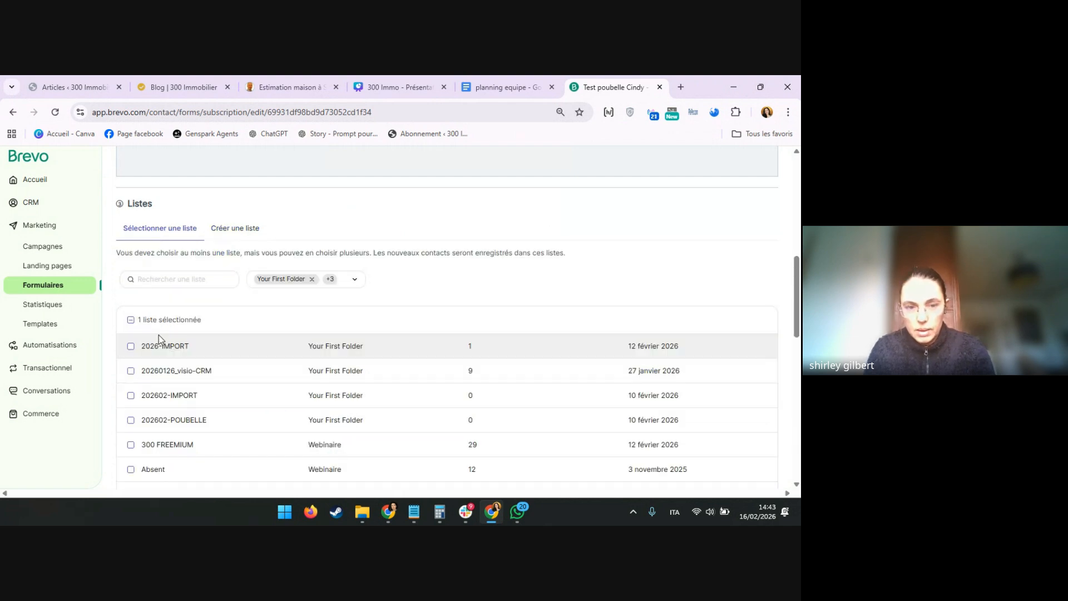
# Step: Check the lists table and confirm the new list as the form's destination, continuing to Paramètres
pyautogui.scroll(-3, 275, 329)
pyautogui.scroll(2, 274, 329)
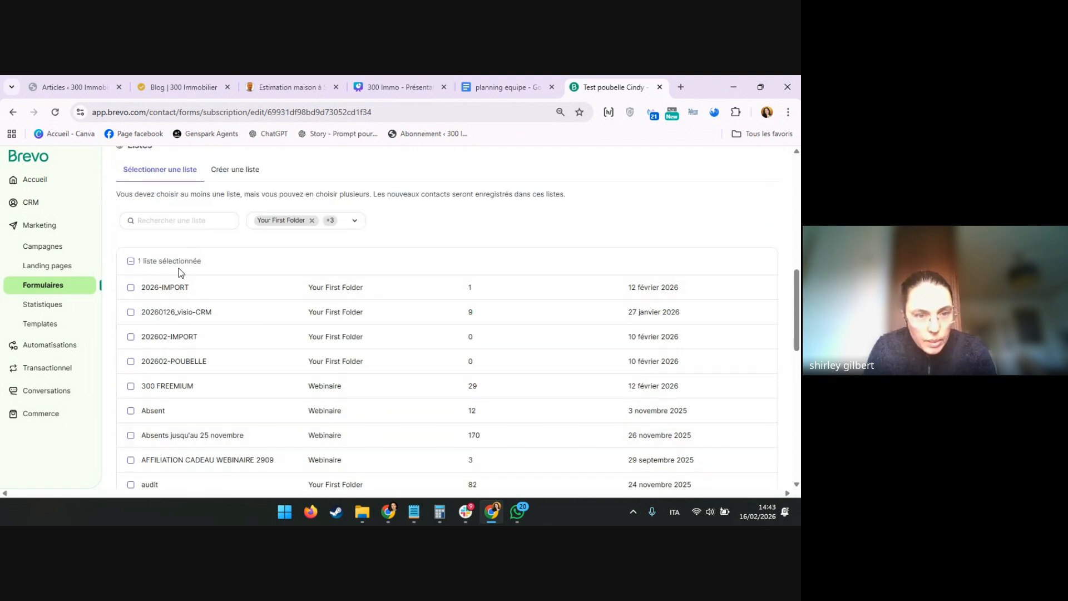
pyautogui.scroll(-10, 179, 269)
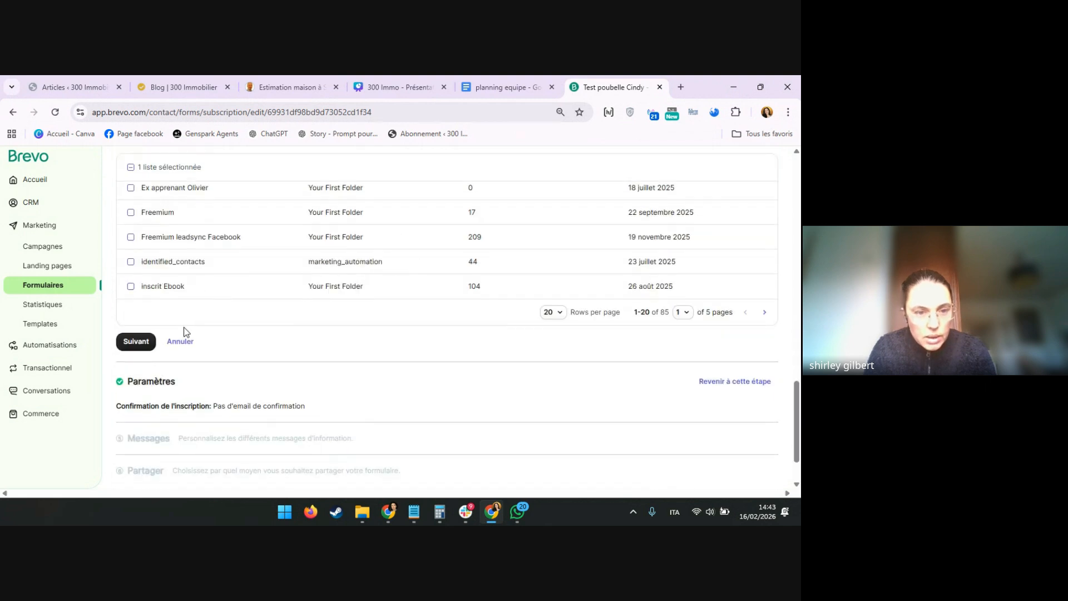
pyautogui.scroll(8, 185, 332)
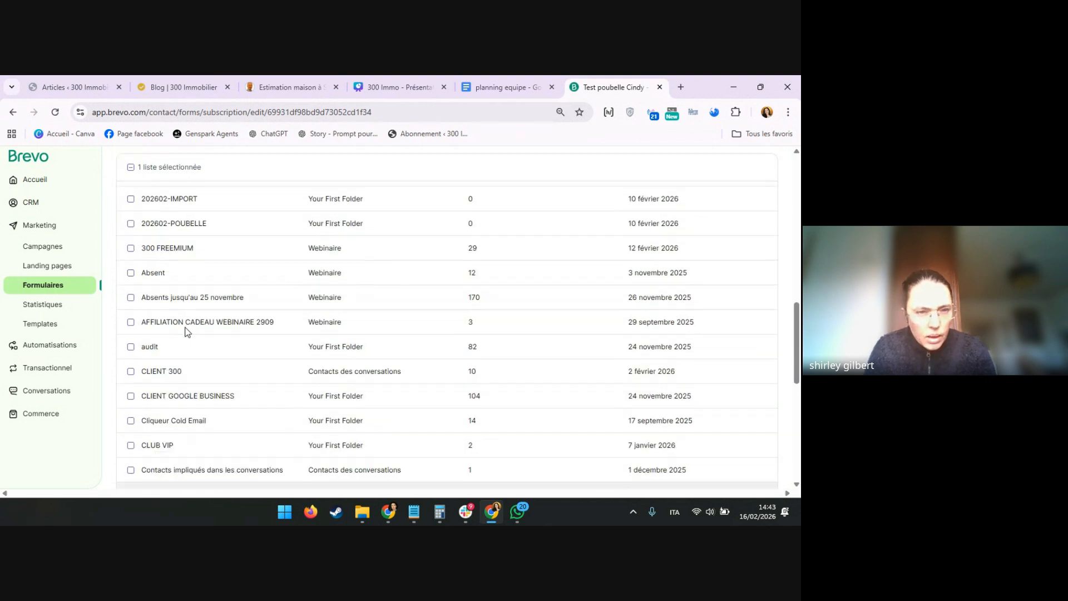
pyautogui.scroll(3, 185, 331)
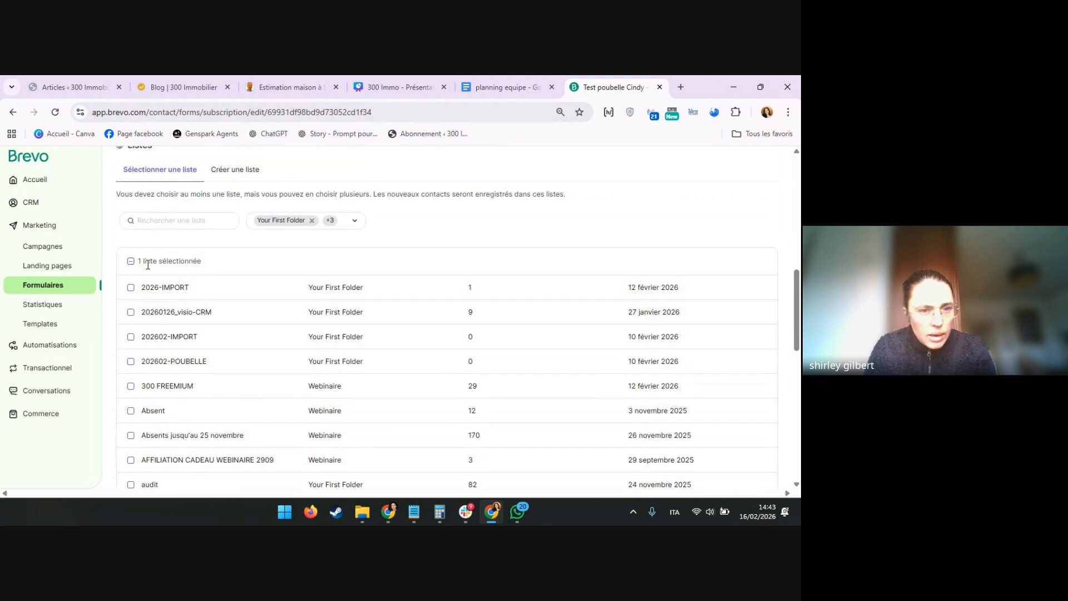
pyautogui.scroll(-10, 184, 278)
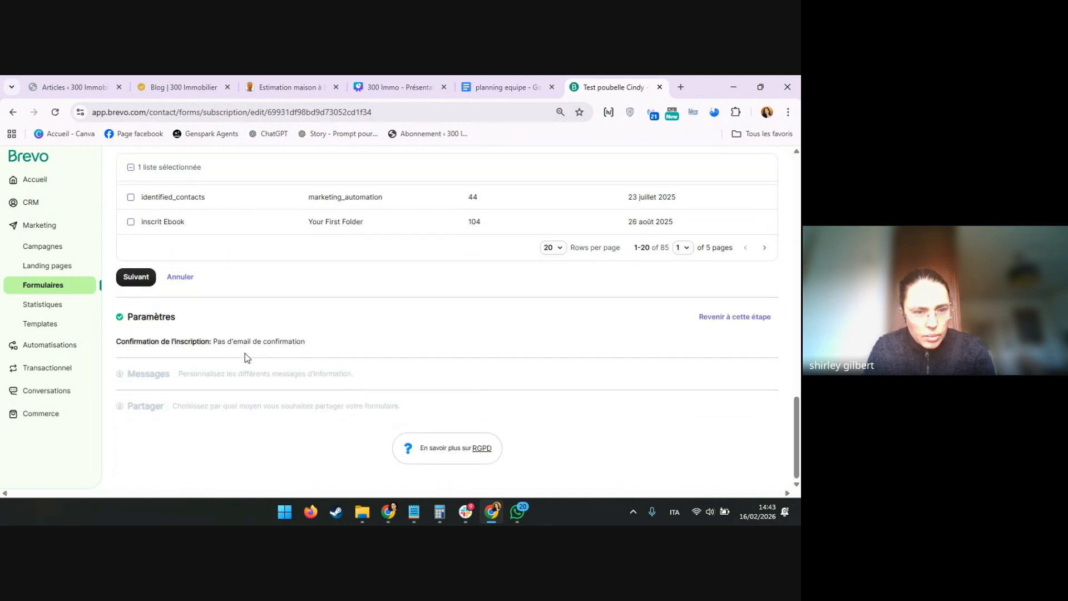
pyautogui.click(138, 275)
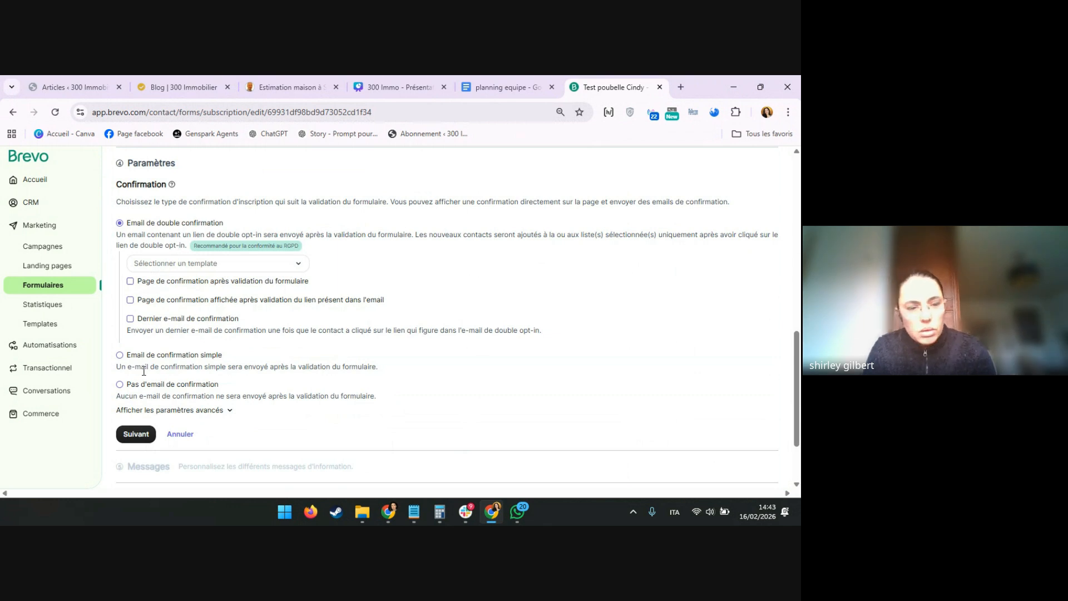
# Step: Set the signup confirmation to Pas d'email de confirmation, without a confirmation page, and validate the settings
pyautogui.click(120, 385)
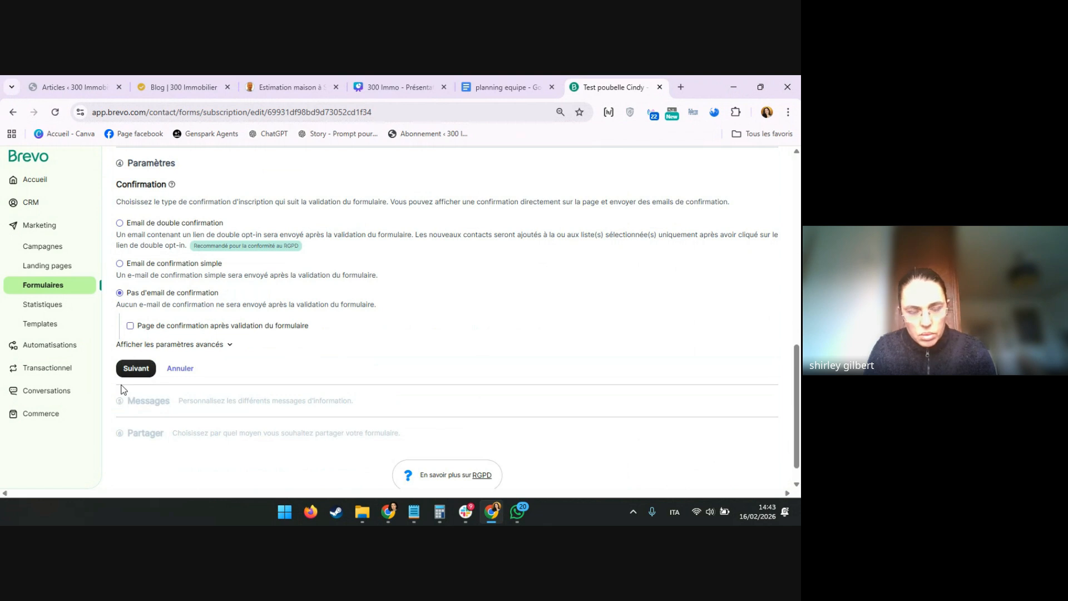
pyautogui.click(130, 327)
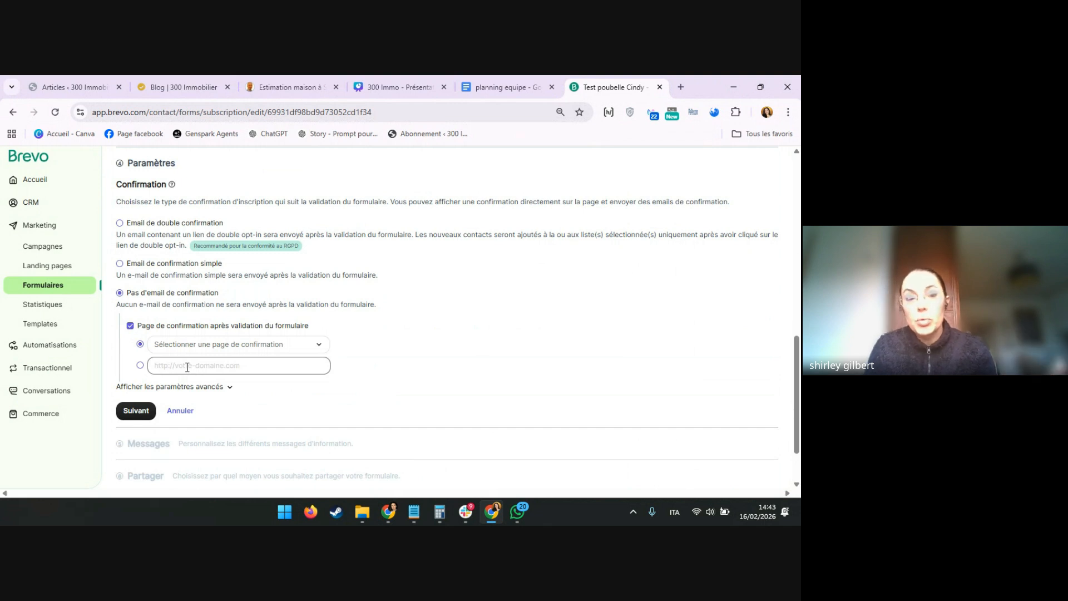
pyautogui.click(130, 326)
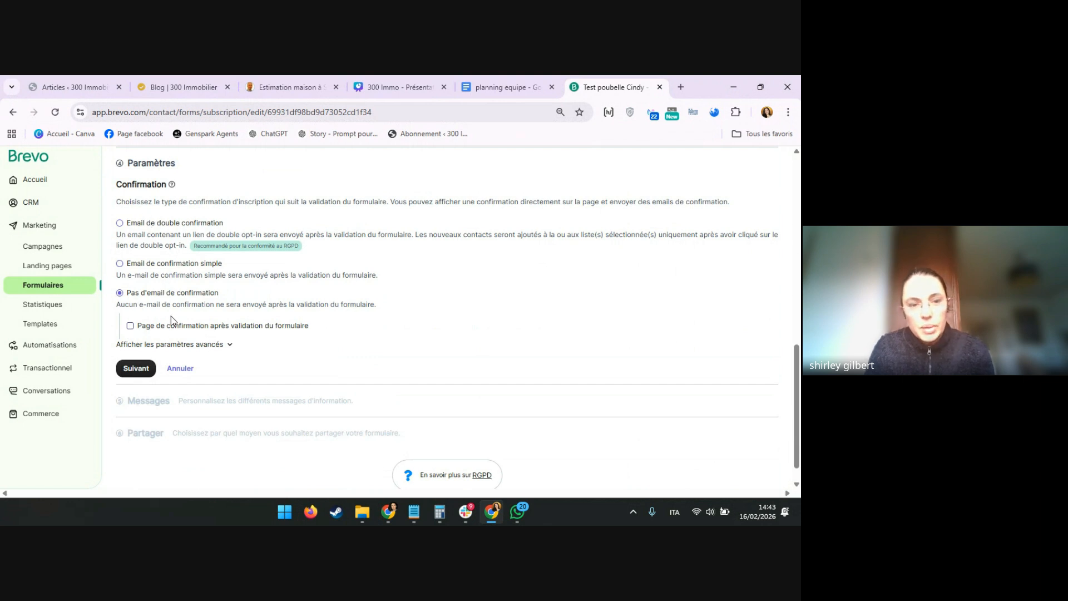
pyautogui.click(147, 370)
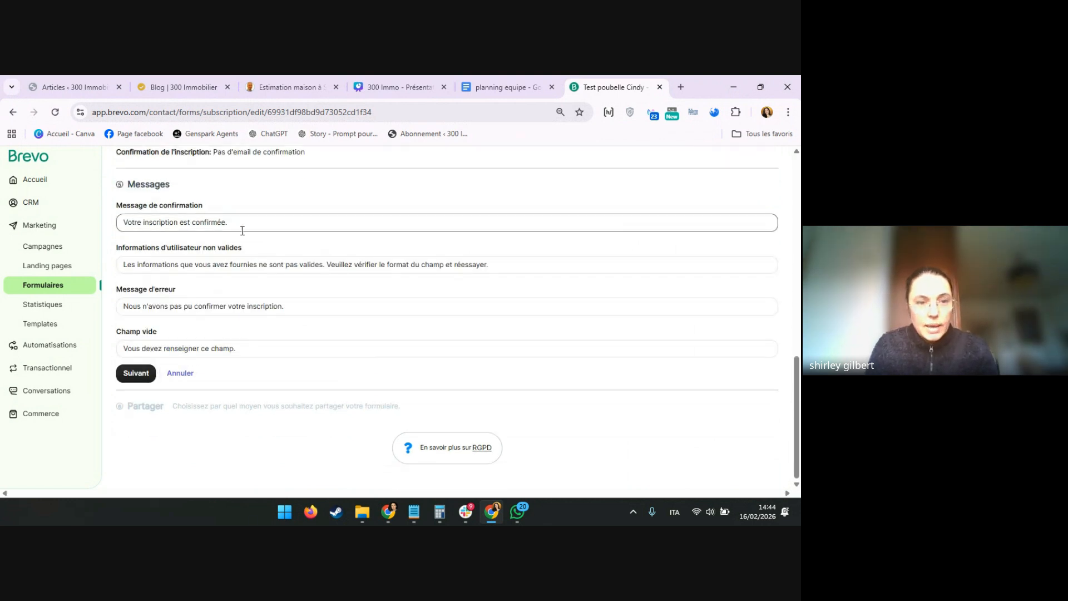
# Step: Replace the Message de confirmation text with "Votre demande a bien été prise en compte"
pyautogui.click(244, 226)
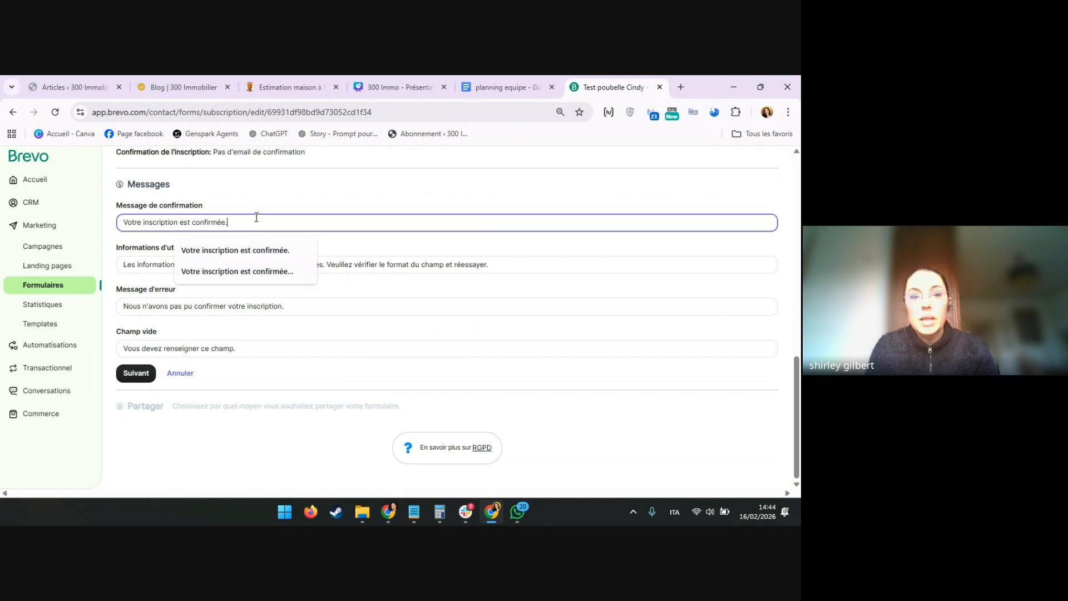
pyautogui.moveTo(258, 219); pyautogui.dragTo(111, 224)
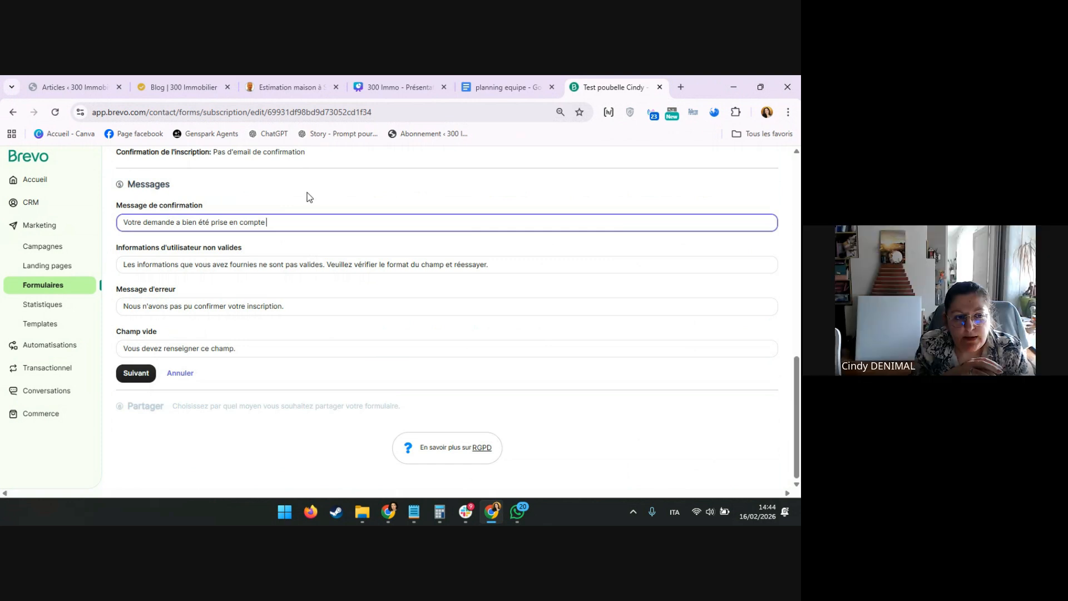
pyautogui.click(256, 348)
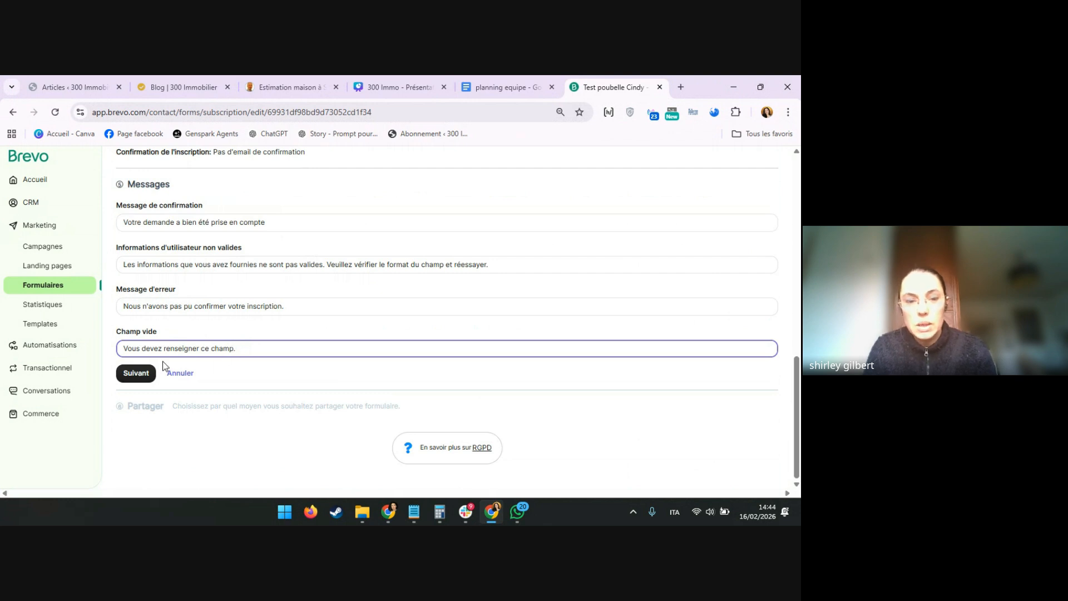
# Step: Validate the form messages and select the whole Iframe embed code for copying
pyautogui.click(133, 375)
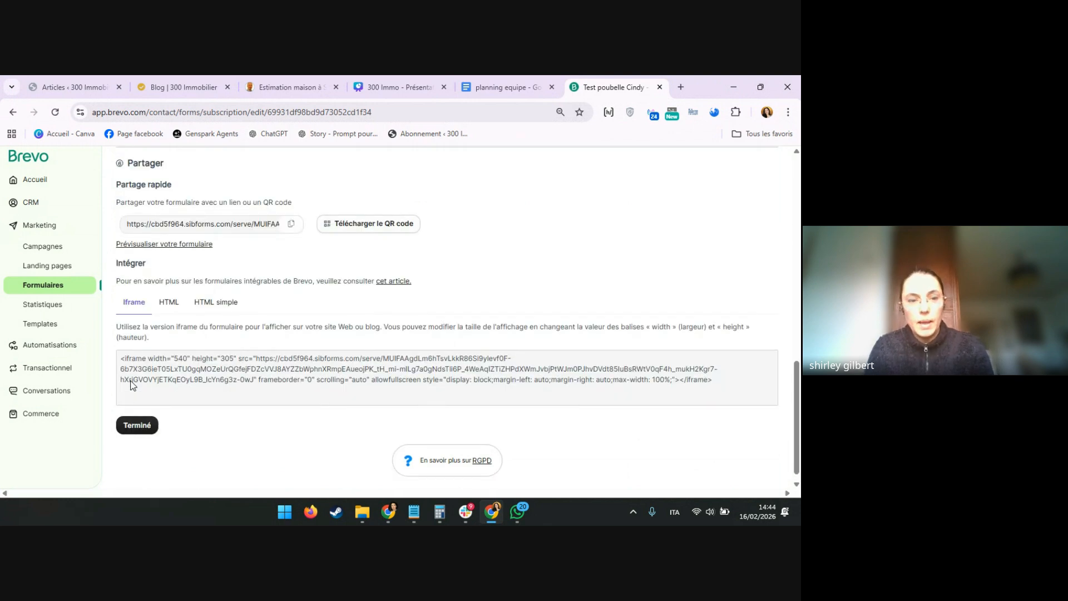
pyautogui.click(240, 372)
pyautogui.hotkey('ctrl', 'a')
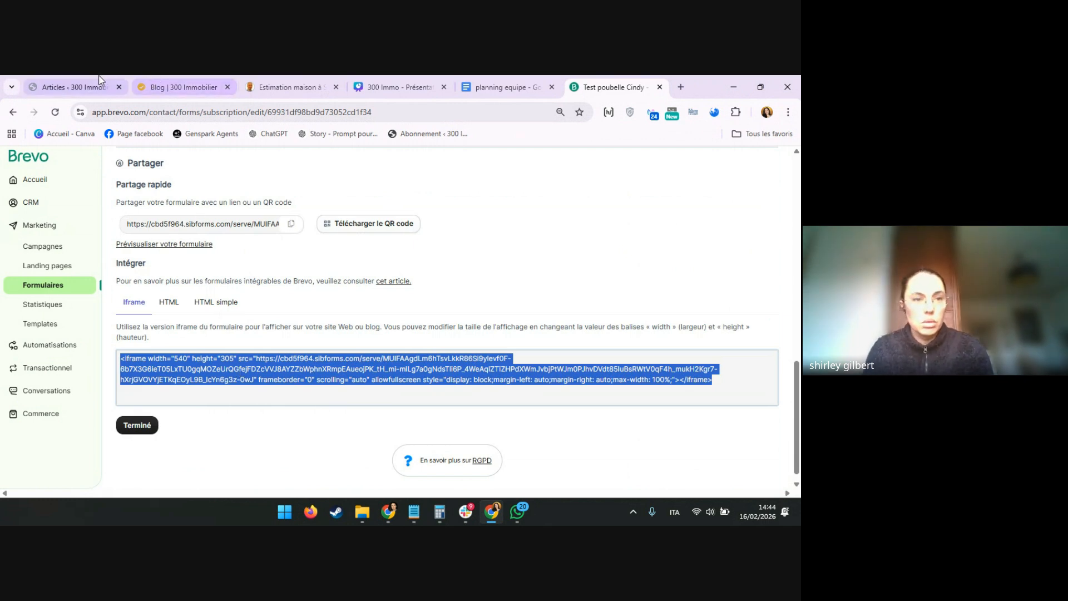
# Step: Switch to the WordPress articles, open "freemium PAC replay 1602" in the Divi Builder, and close the planning equipe page
pyautogui.click(78, 87)
pyautogui.scroll(-4, 311, 286)
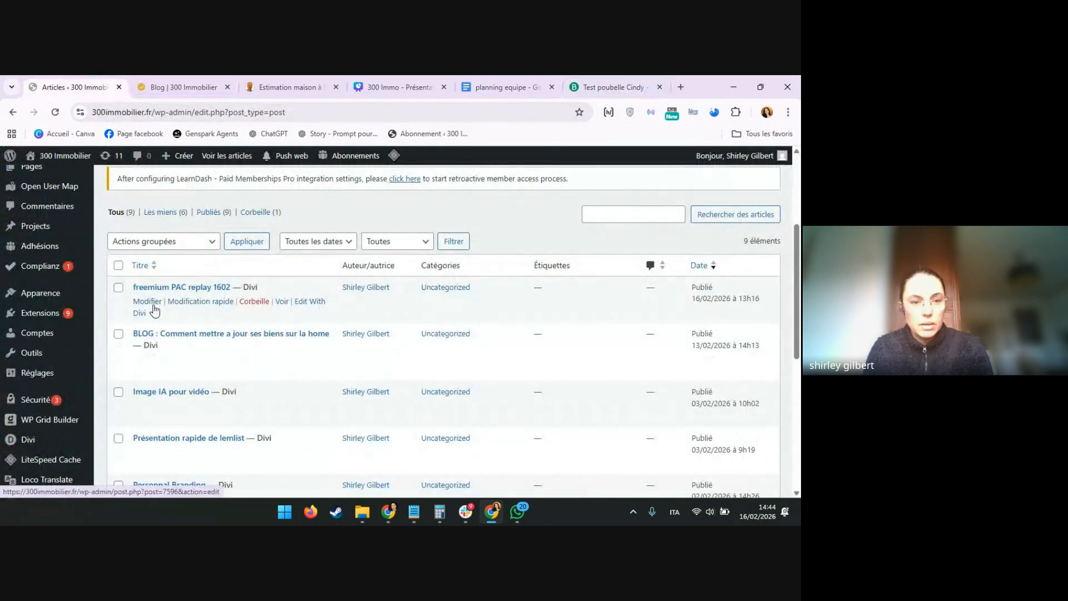
pyautogui.click(147, 302)
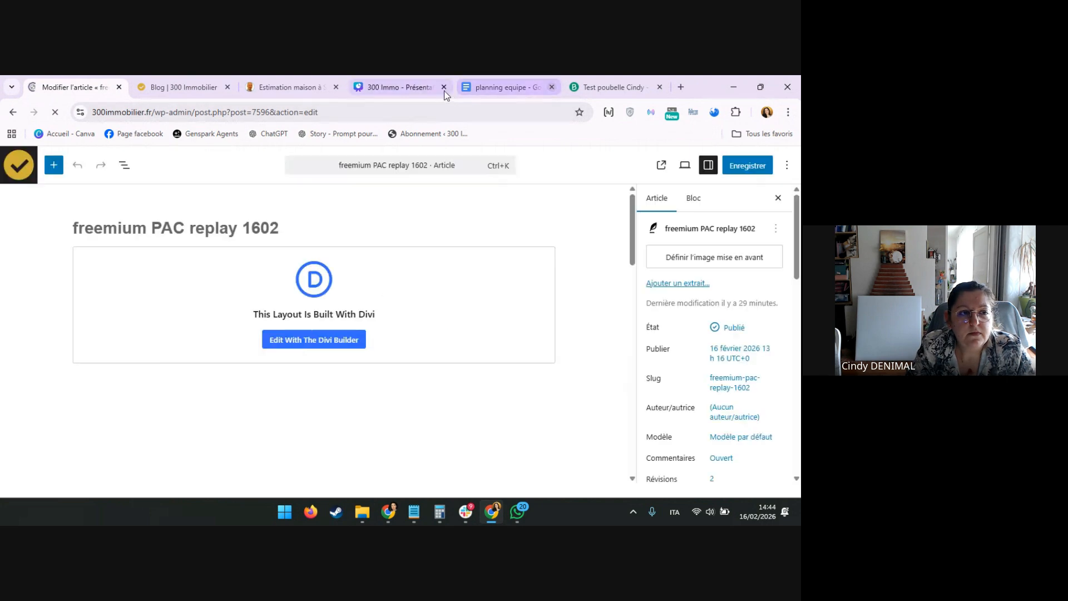
pyautogui.click(552, 86)
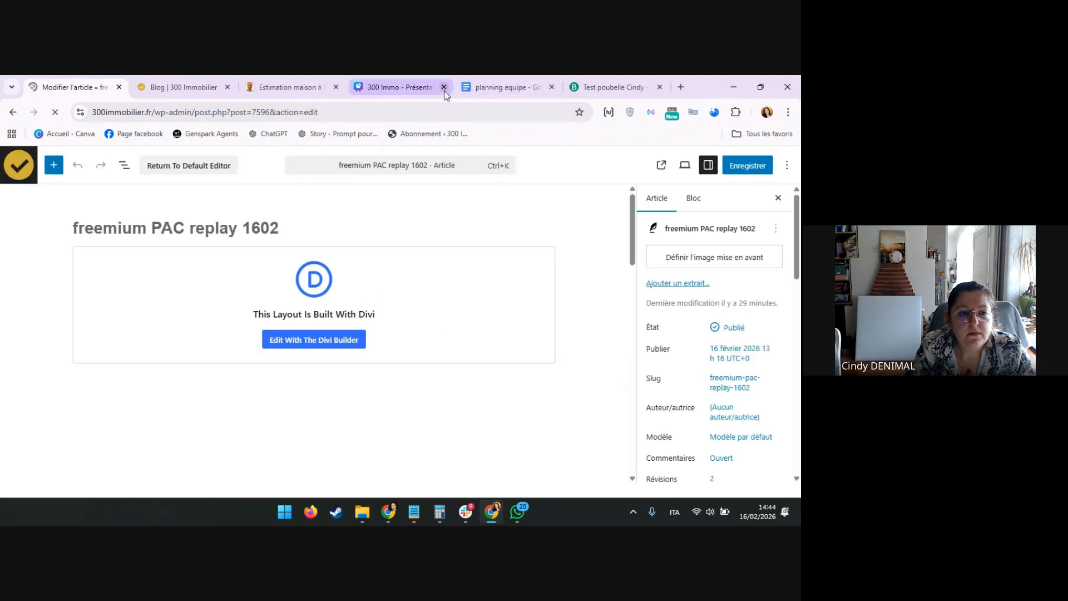
pyautogui.click(295, 344)
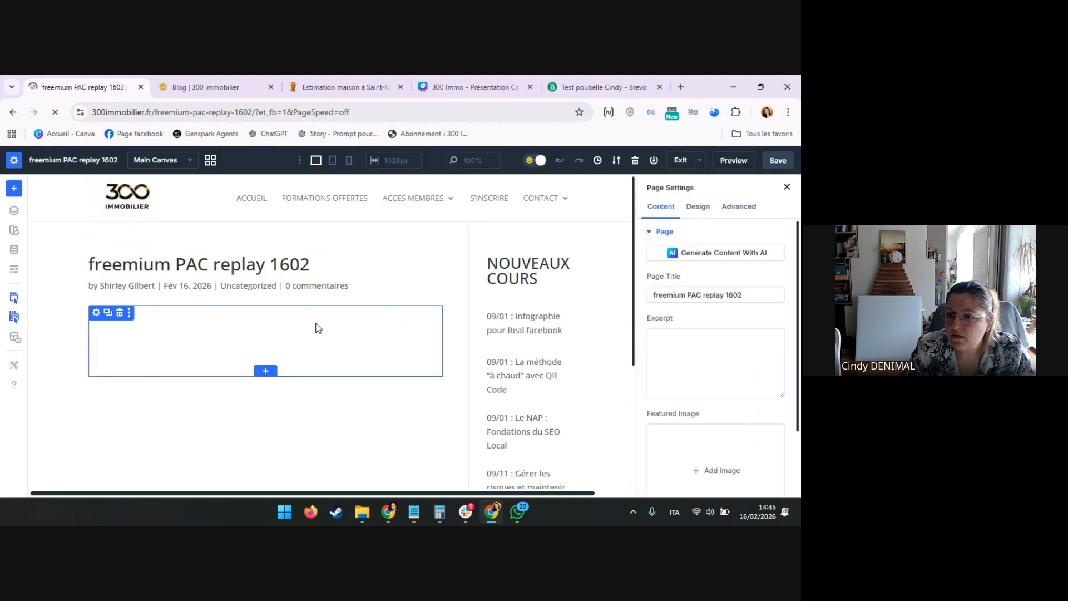
# Step: Add a single-column section below the article's YouTube video and insert a Code module in it
pyautogui.click(273, 372)
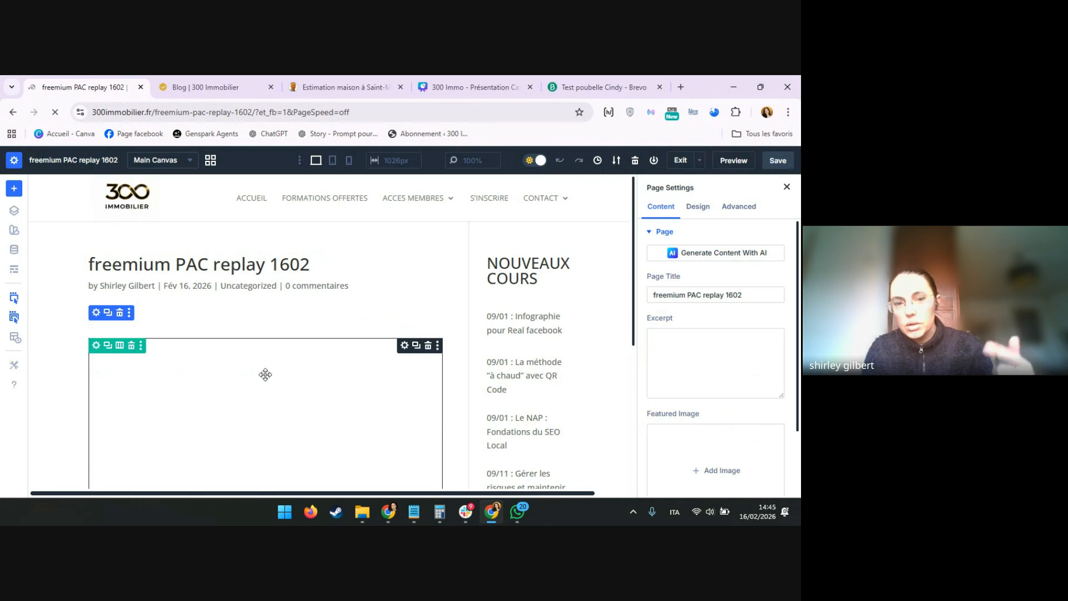
pyautogui.scroll(-4, 265, 372)
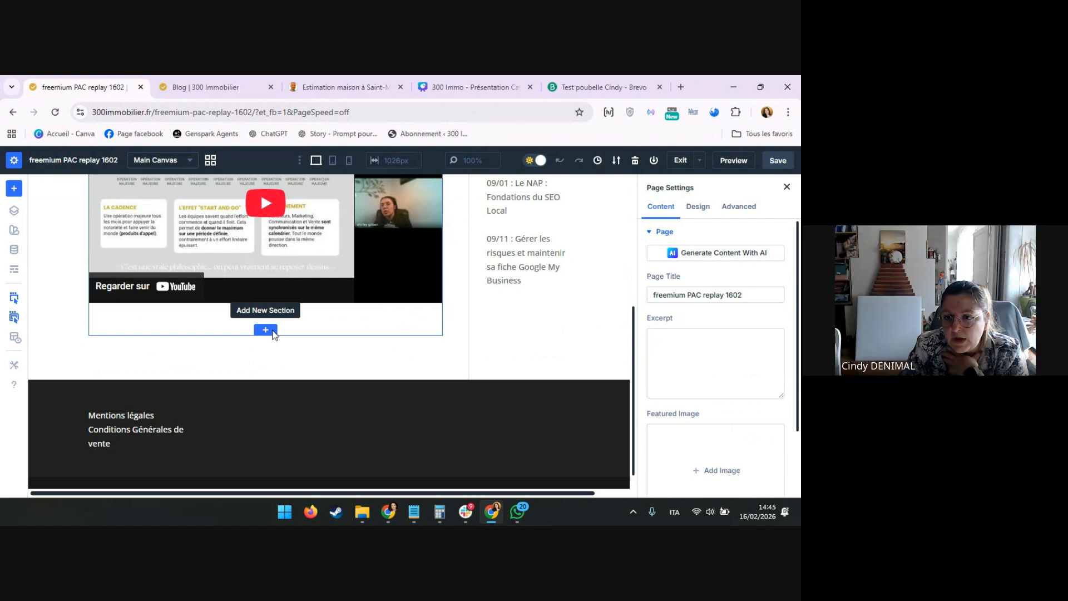
pyautogui.click(265, 331)
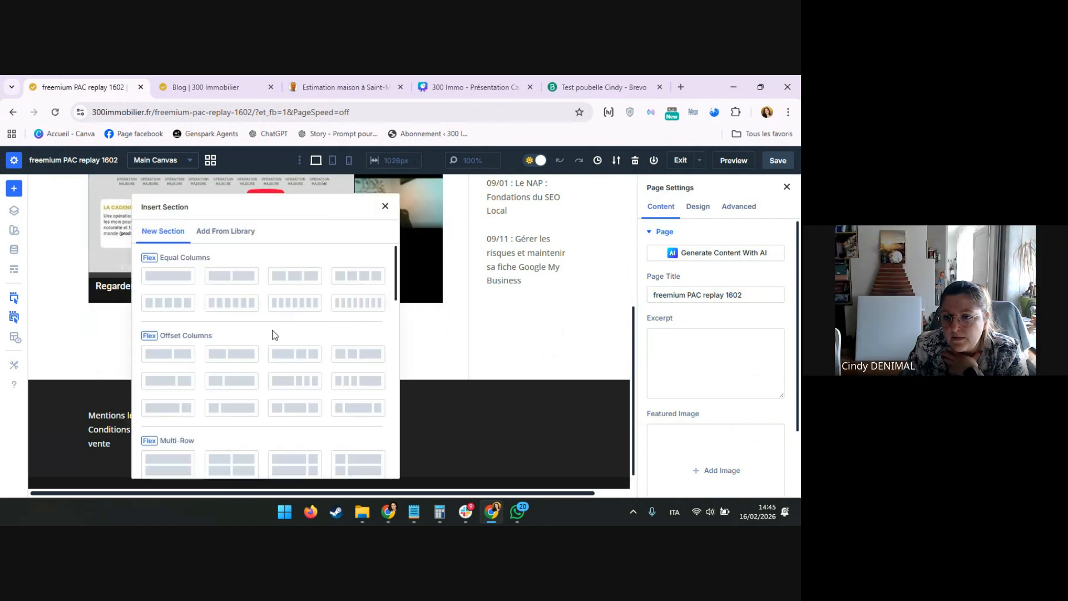
pyautogui.click(163, 287)
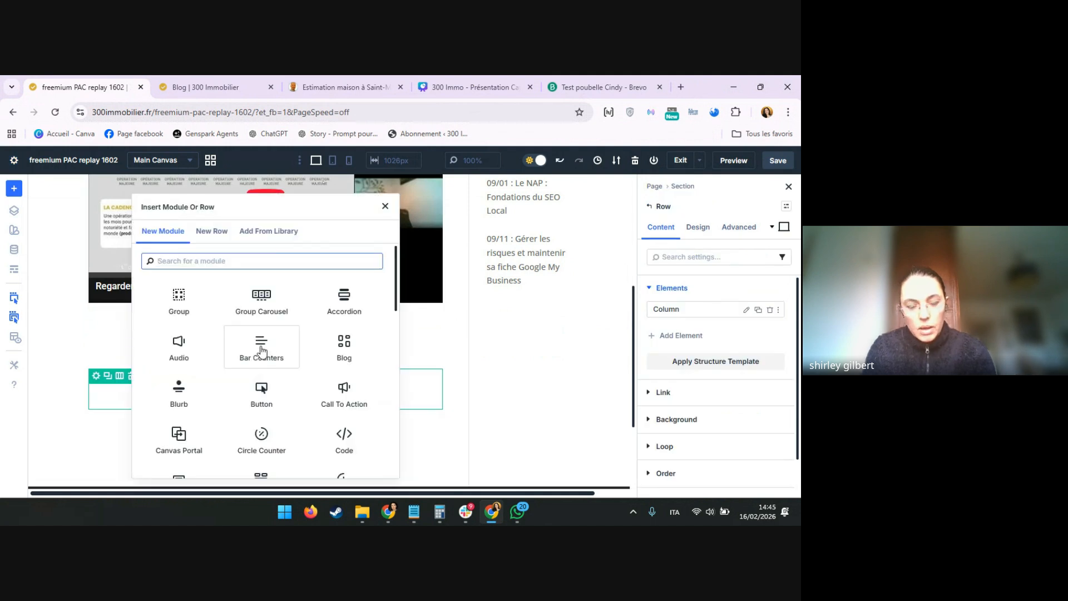
pyautogui.write('cod')
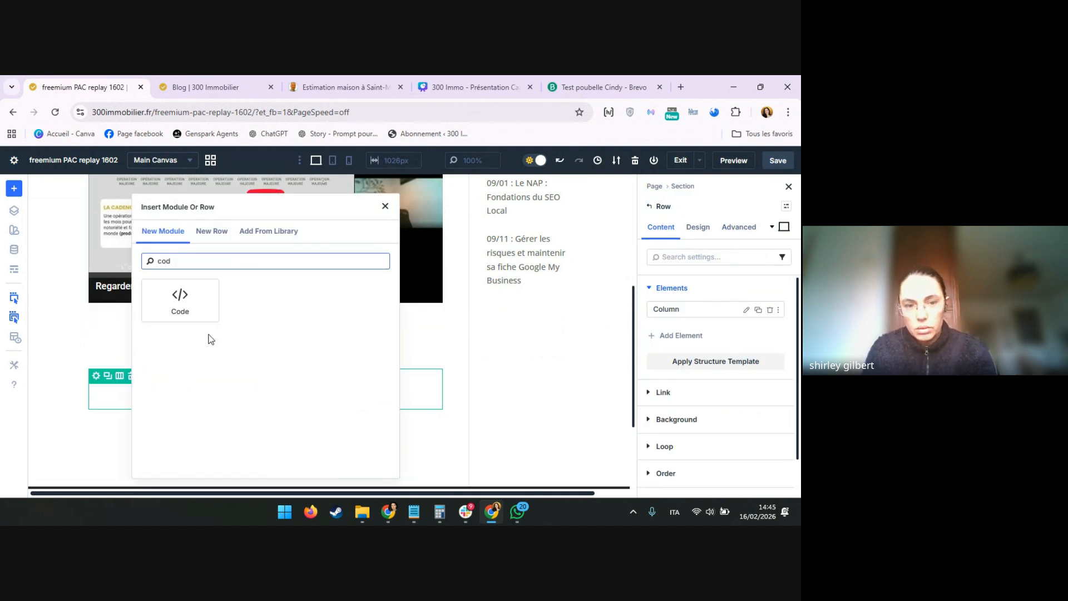
pyautogui.click(189, 313)
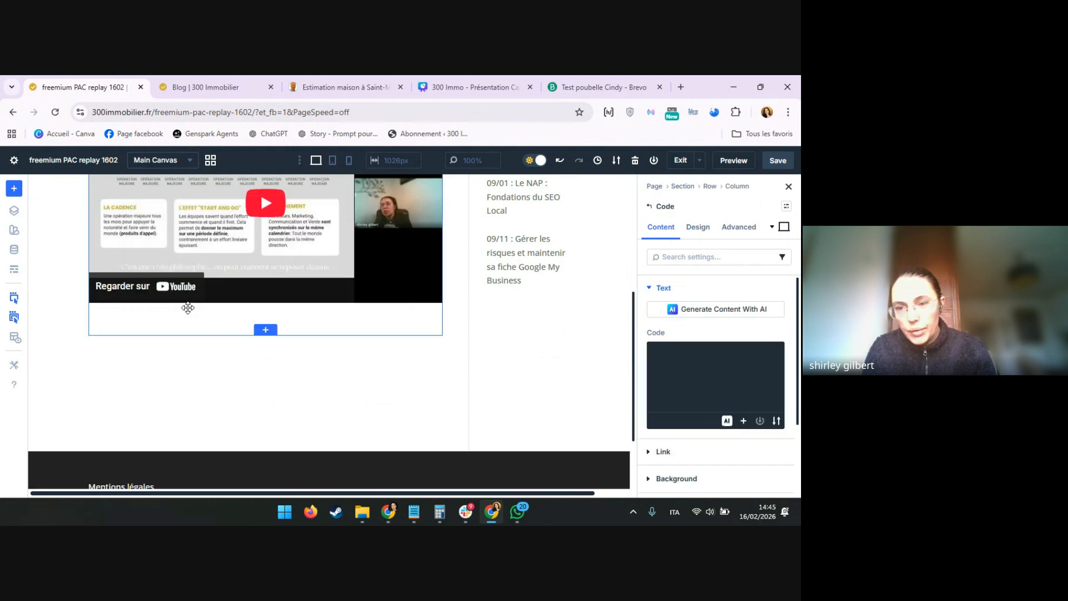
# Step: Paste the copied Brevo iframe code into the Code module and review the embedded signup form
pyautogui.click(676, 372)
pyautogui.hotkey('ctrl', 'v')
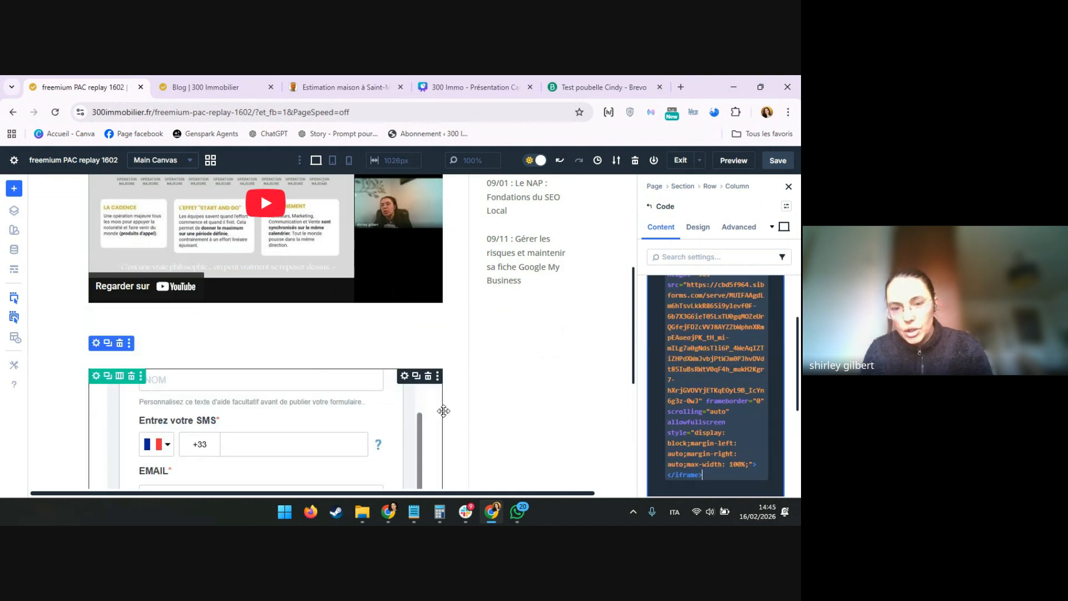
pyautogui.scroll(-2, 442, 409)
pyautogui.scroll(1, 342, 383)
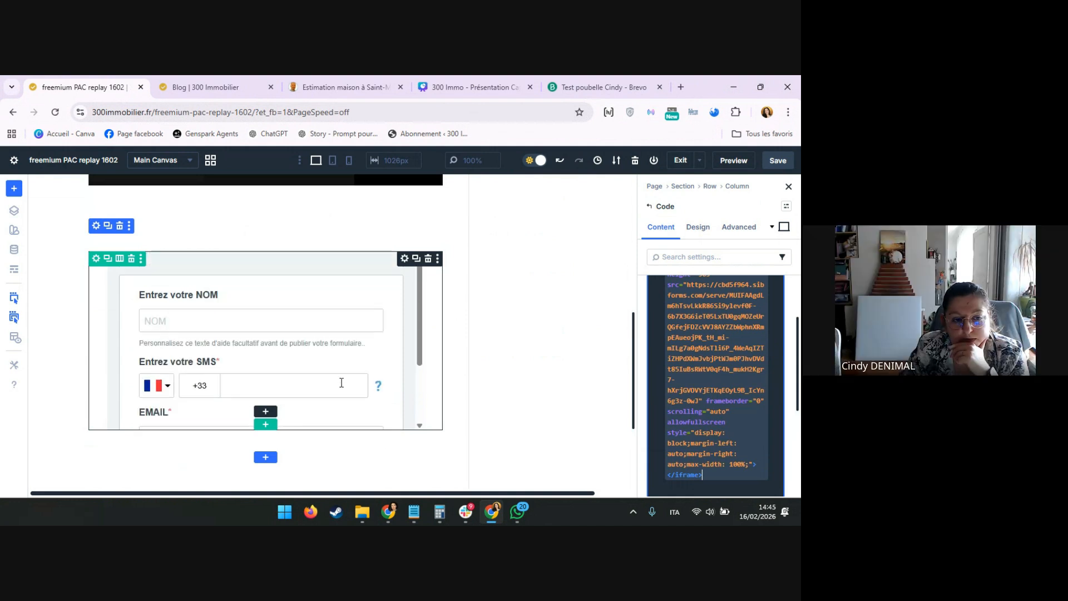
pyautogui.scroll(2, 749, 368)
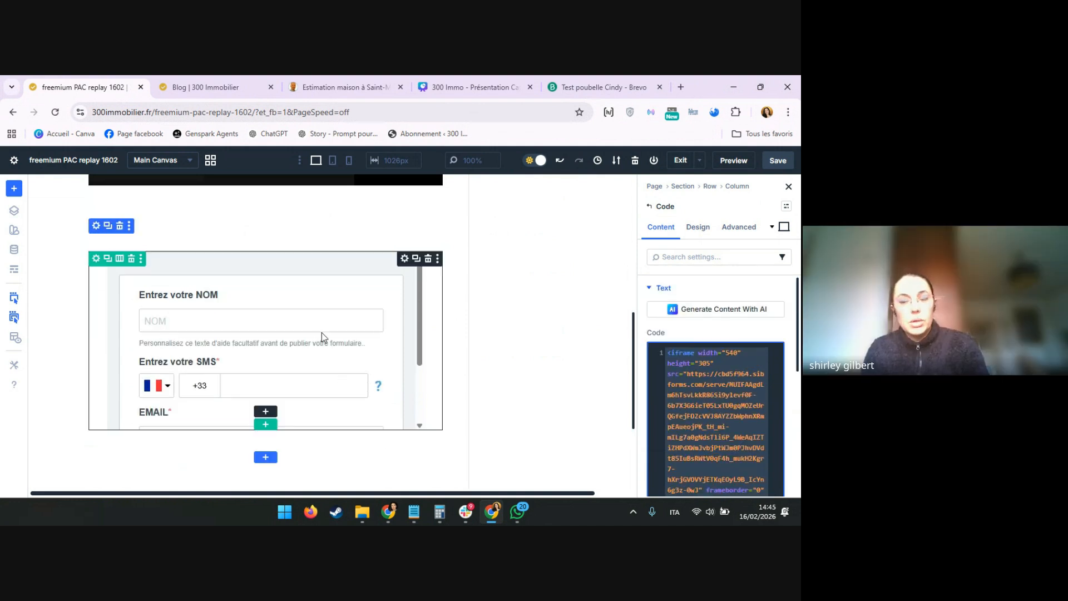
# Step: Set the iframe height to 605 in the embed code, check the whole form, and save the article
pyautogui.scroll(-2, 334, 309)
pyautogui.scroll(2, 347, 335)
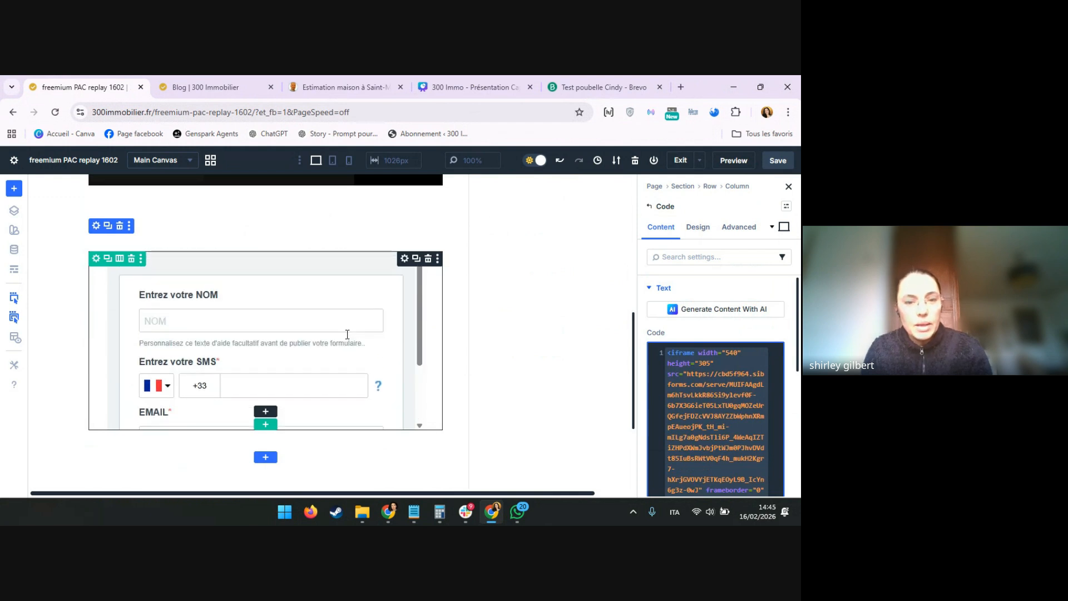
pyautogui.scroll(-2, 347, 335)
pyautogui.scroll(2, 348, 335)
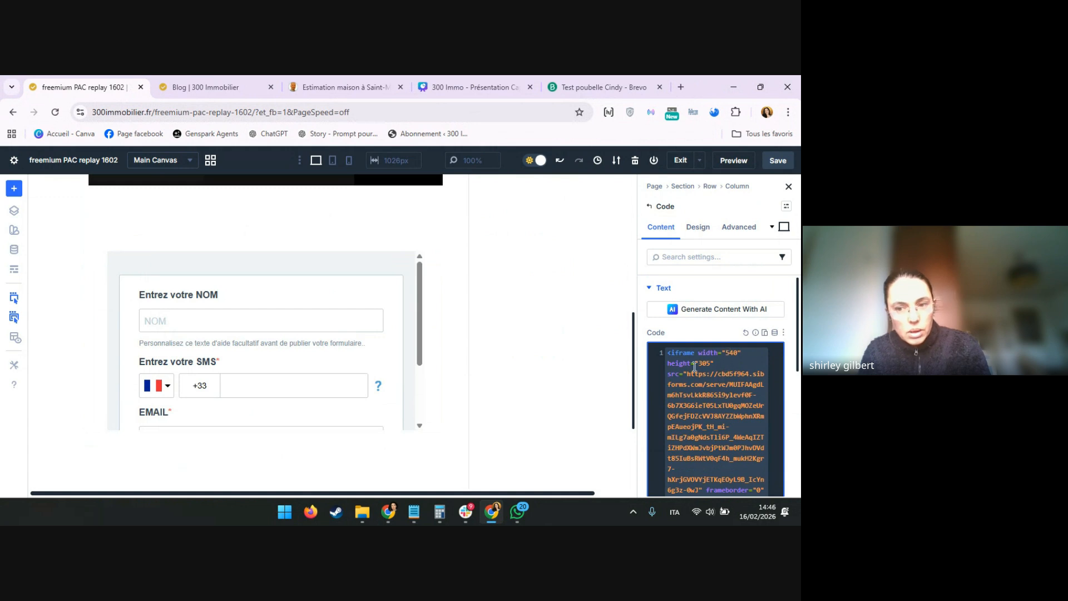
pyautogui.hotkey('ctrl', 'a')
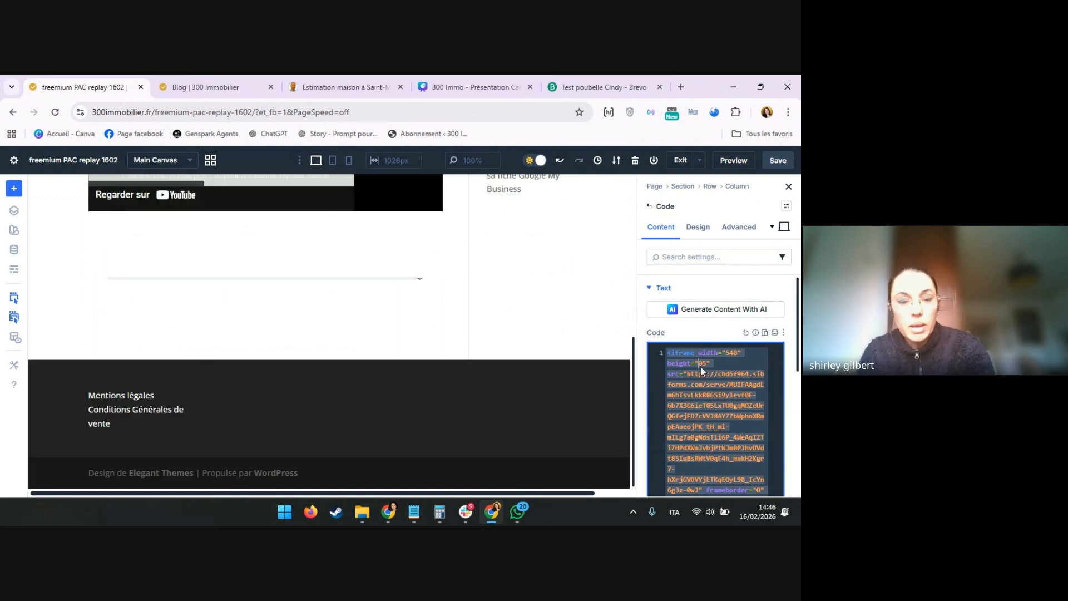
pyautogui.scroll(-2, 262, 333)
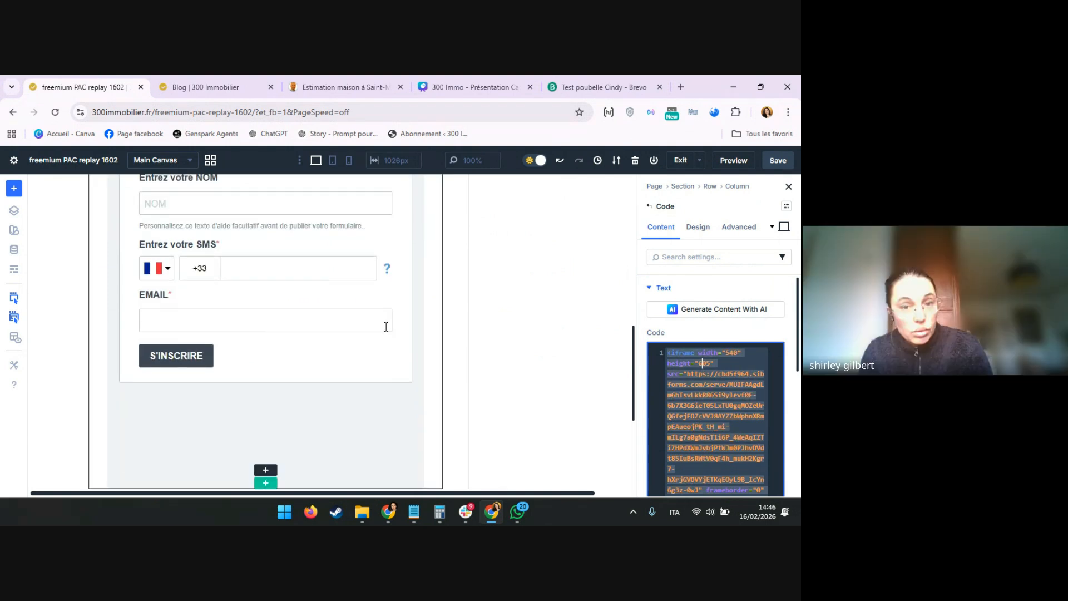
pyautogui.scroll(1, 386, 326)
pyautogui.moveTo(387, 328)
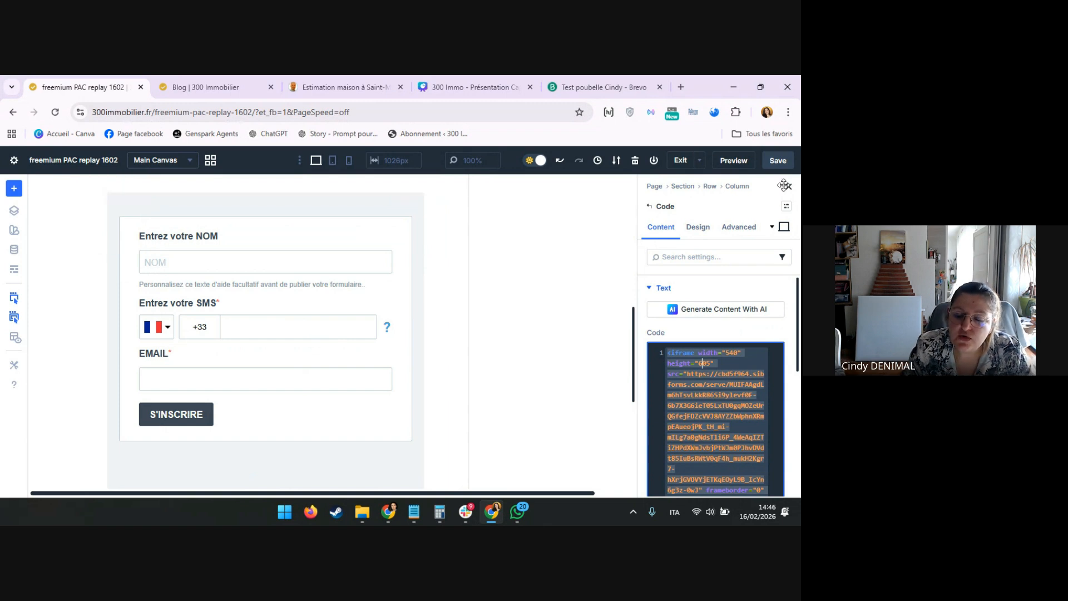
pyautogui.click(775, 162)
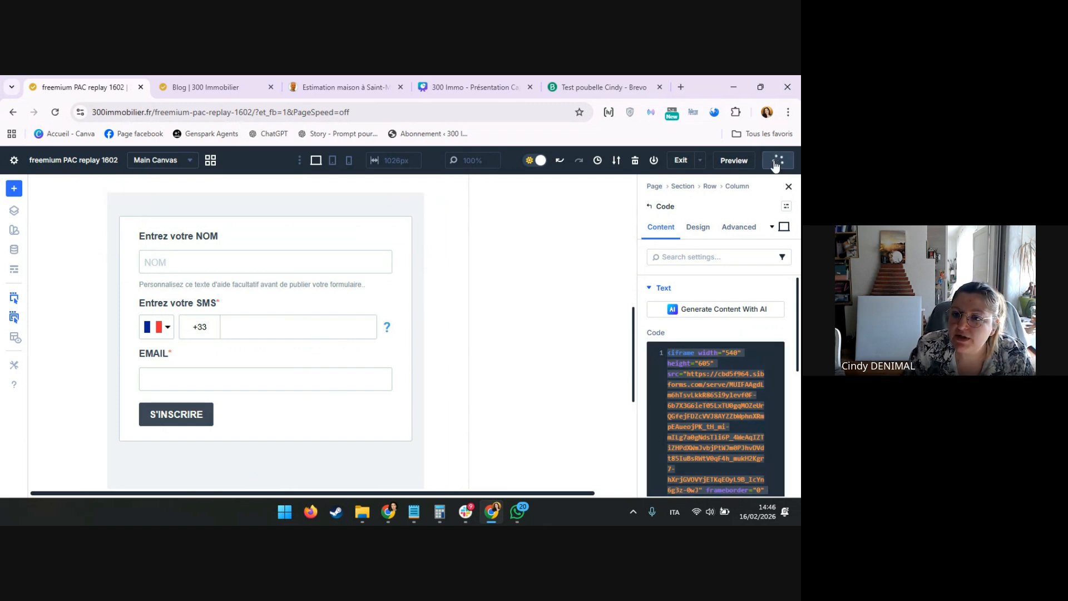
# Step: Switch to Brevo, look through the existing automation scenarios, and create a new automation from scratch
pyautogui.moveTo(580, 76)
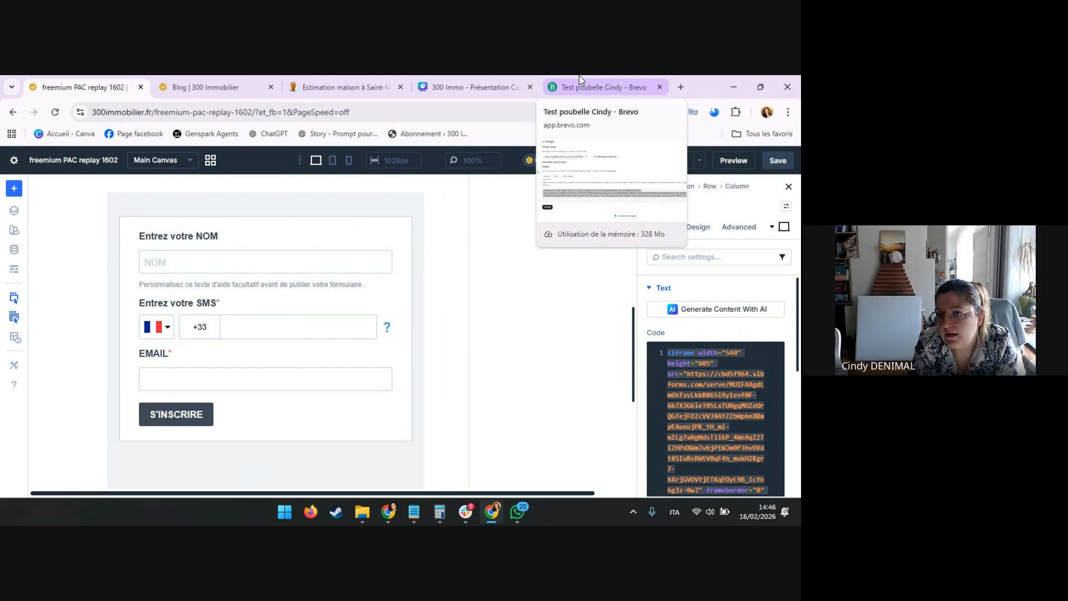
pyautogui.click(579, 76)
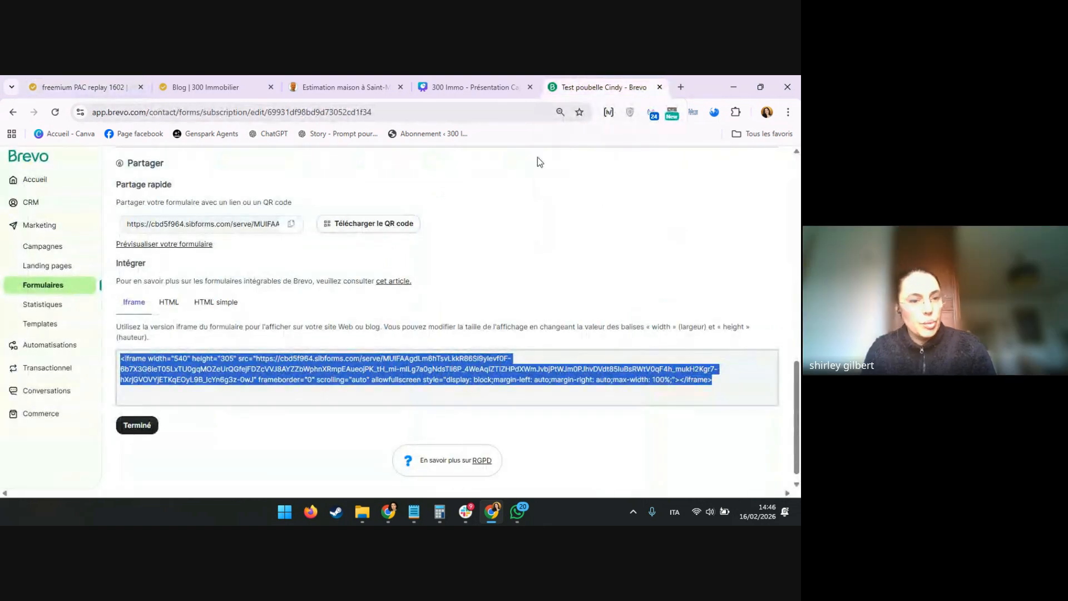
pyautogui.click(46, 346)
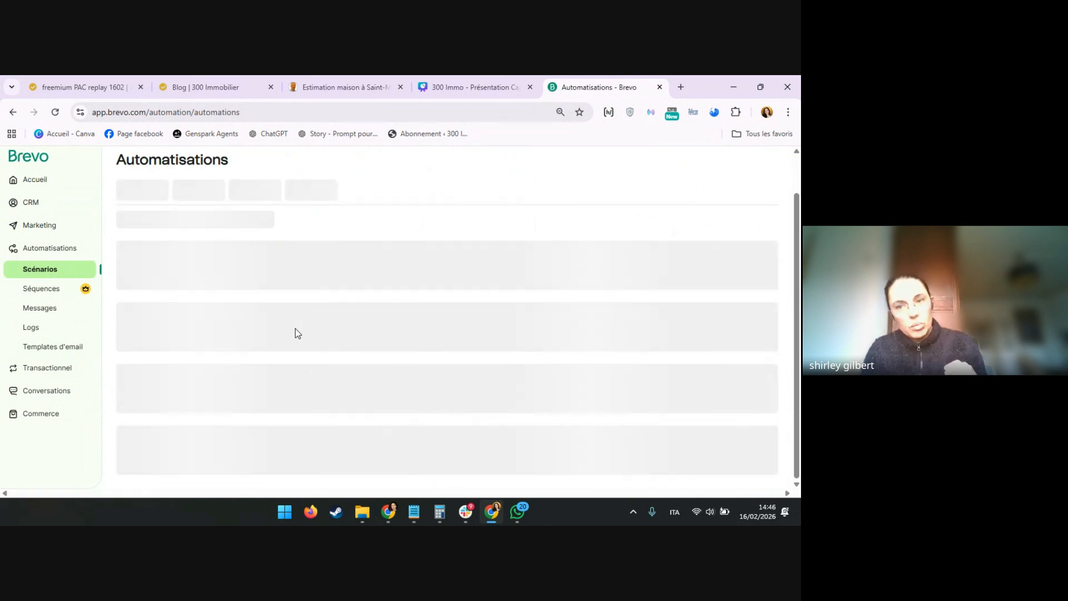
pyautogui.scroll(-10, 296, 334)
pyautogui.scroll(2, 340, 350)
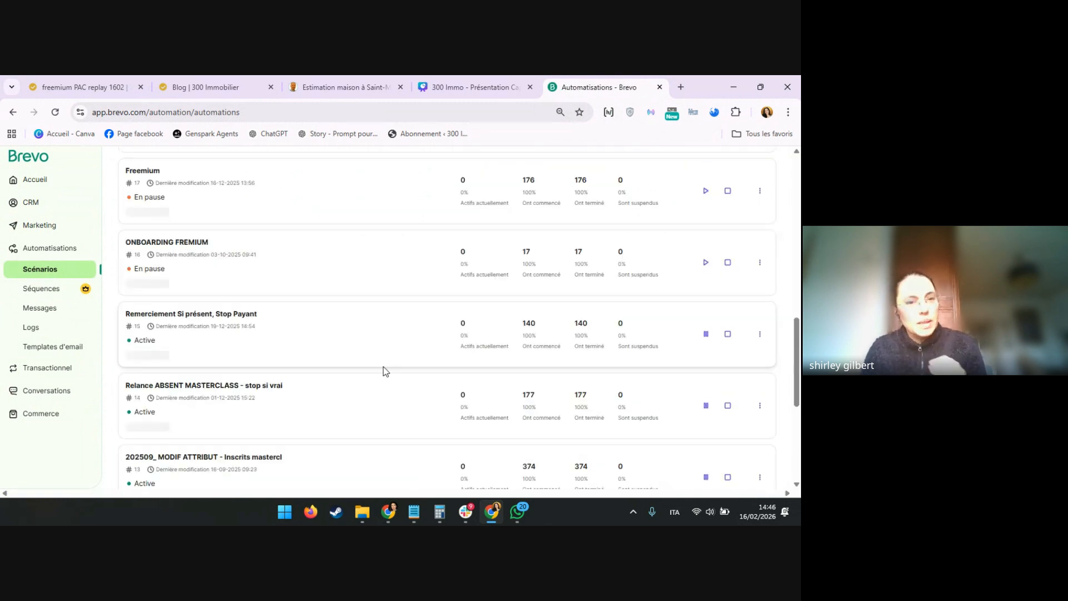
pyautogui.scroll(10, 382, 371)
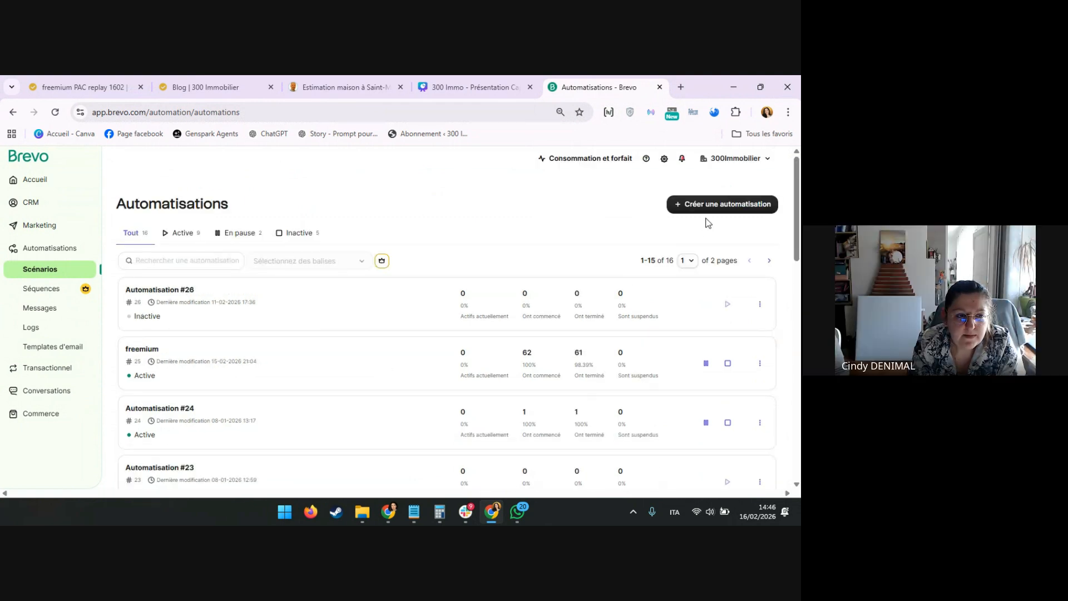
pyautogui.click(707, 210)
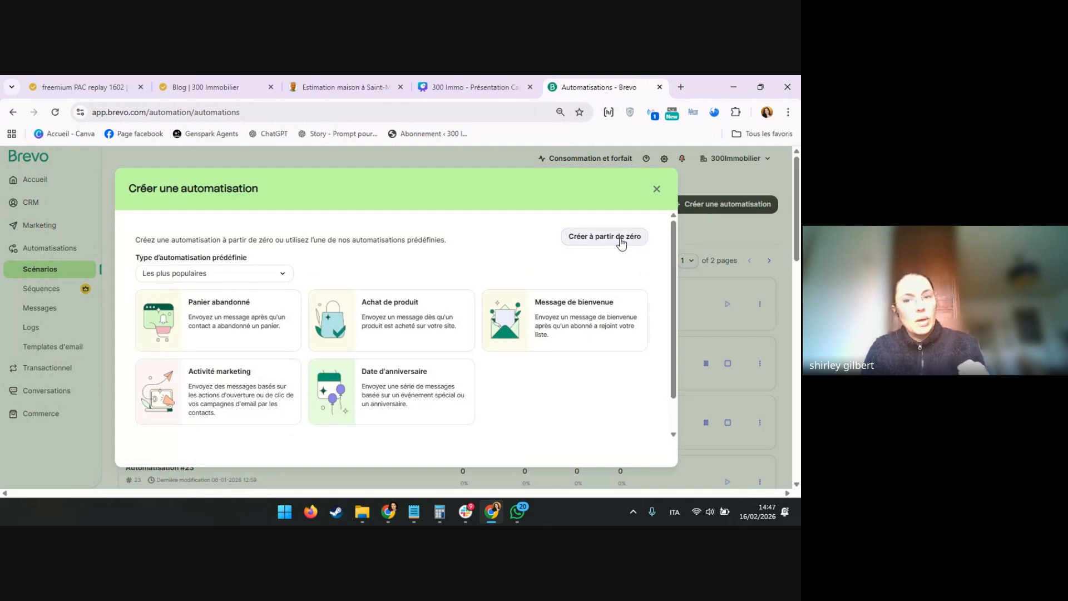
pyautogui.click(620, 241)
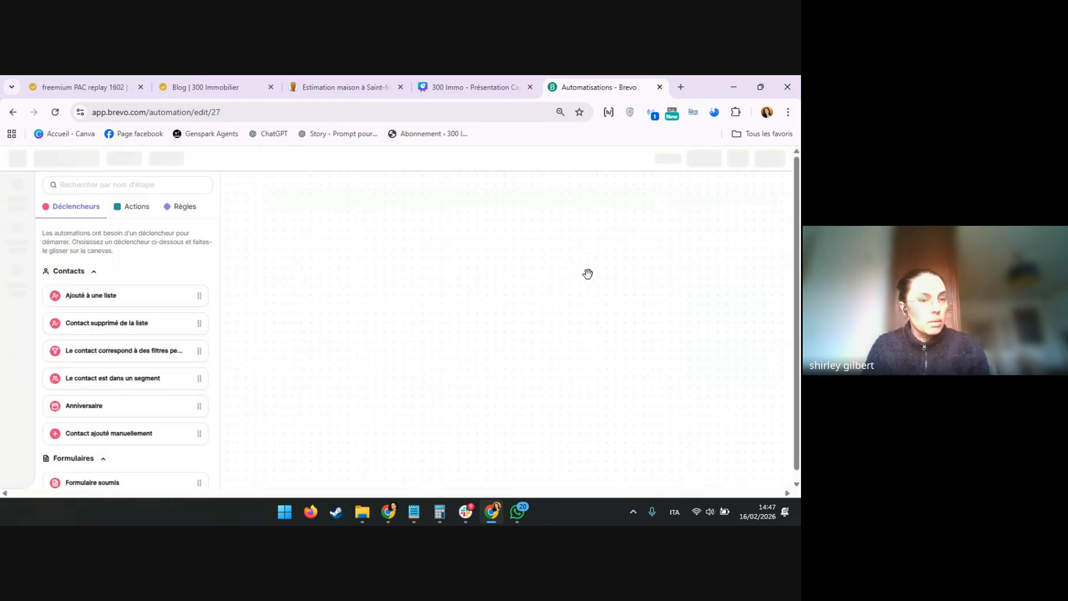
# Step: Rename the automation as "test", the participant's first name and "poubelle", and confirm the name
pyautogui.click(92, 153)
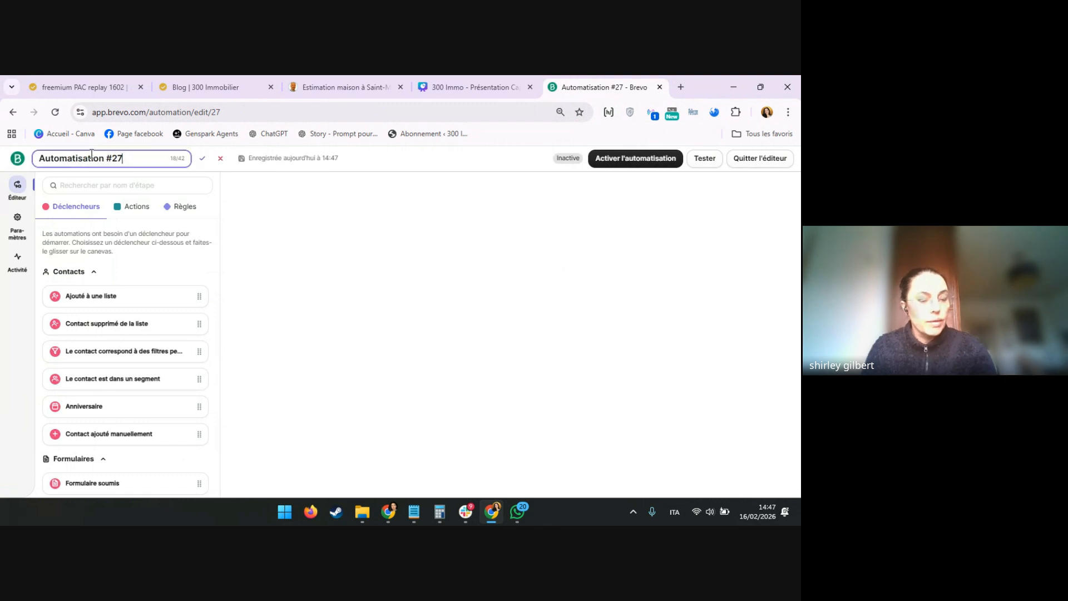
pyautogui.hotkey('ctrl', 'a')
pyautogui.press('BackSpace')
pyautogui.write('test ')
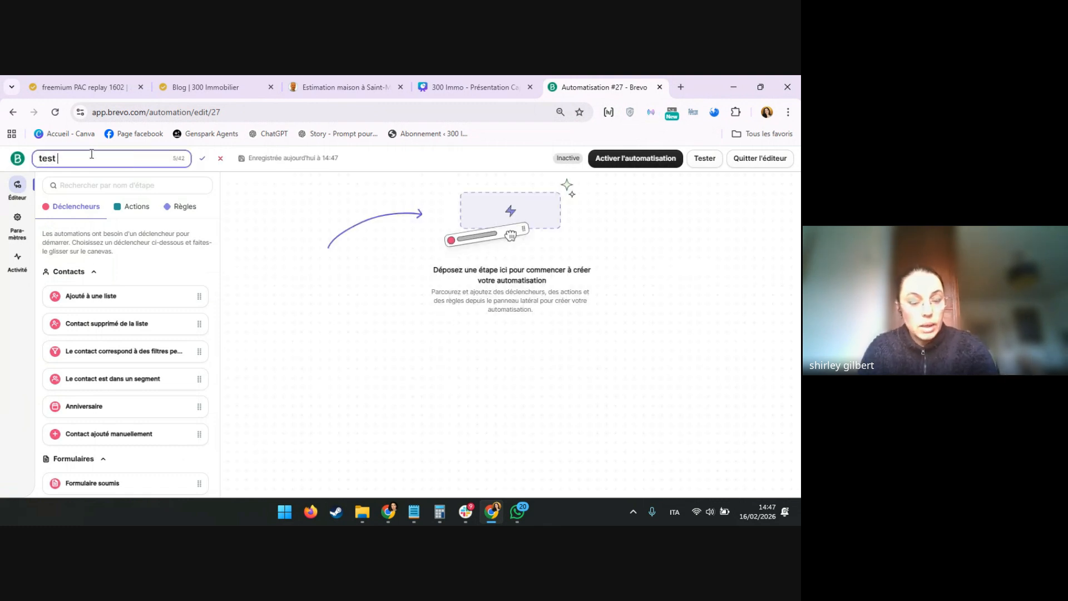
pyautogui.write('cindy ')
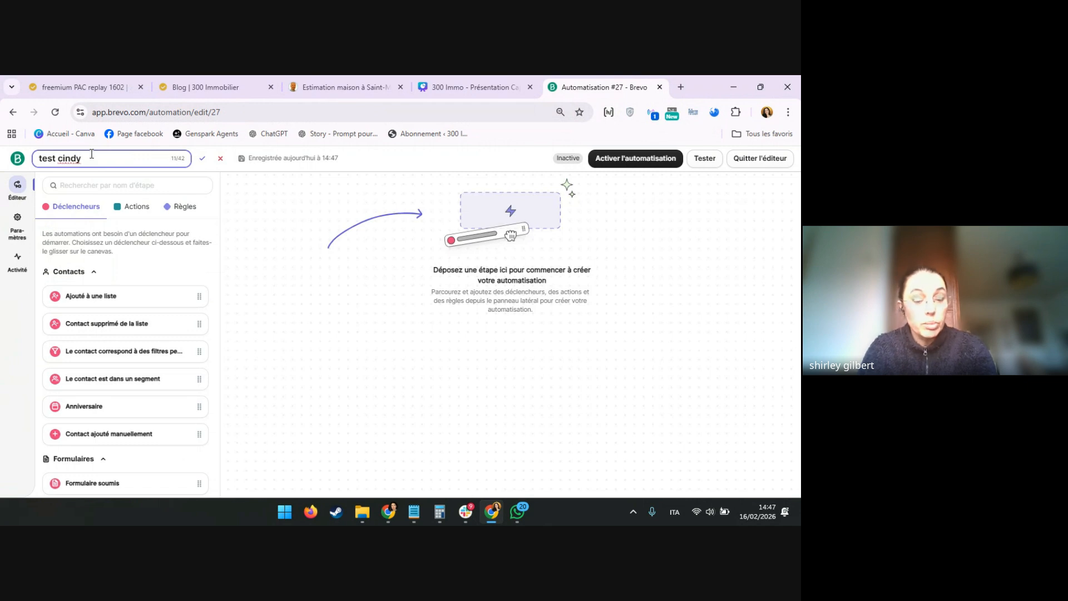
pyautogui.write('poubelle')
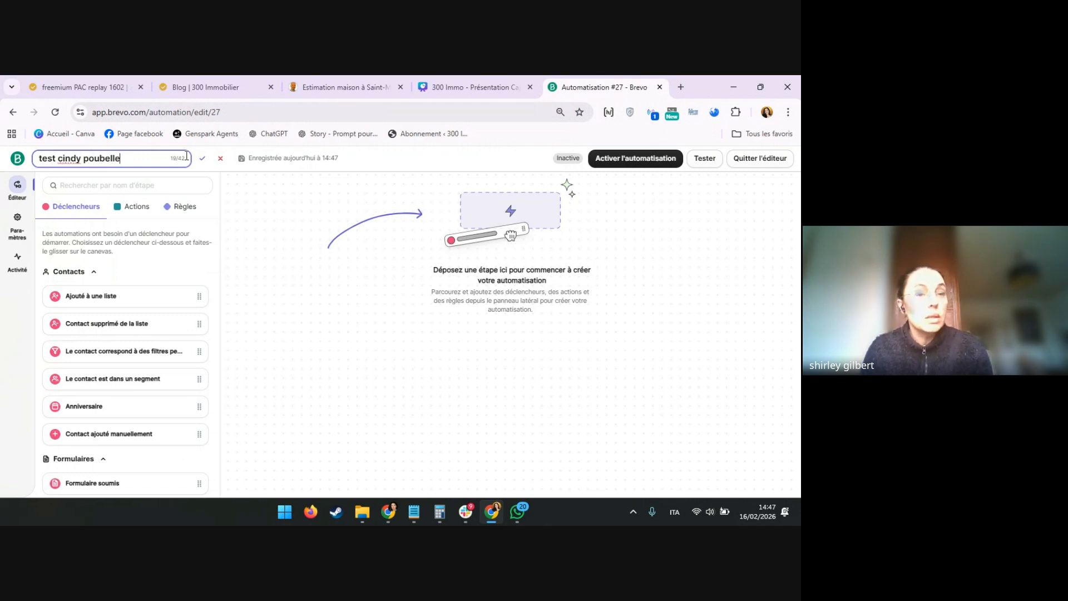
pyautogui.click(203, 159)
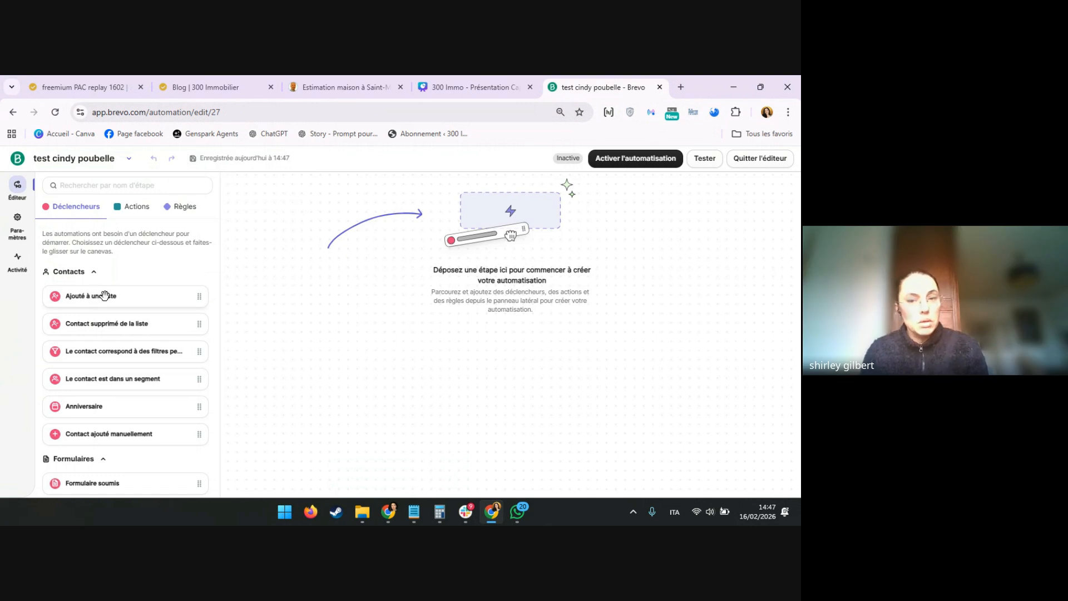
# Step: Add an "Ajouté à une liste" trigger to the canvas, choose test list #90, and save it
pyautogui.moveTo(105, 296); pyautogui.dragTo(507, 262)
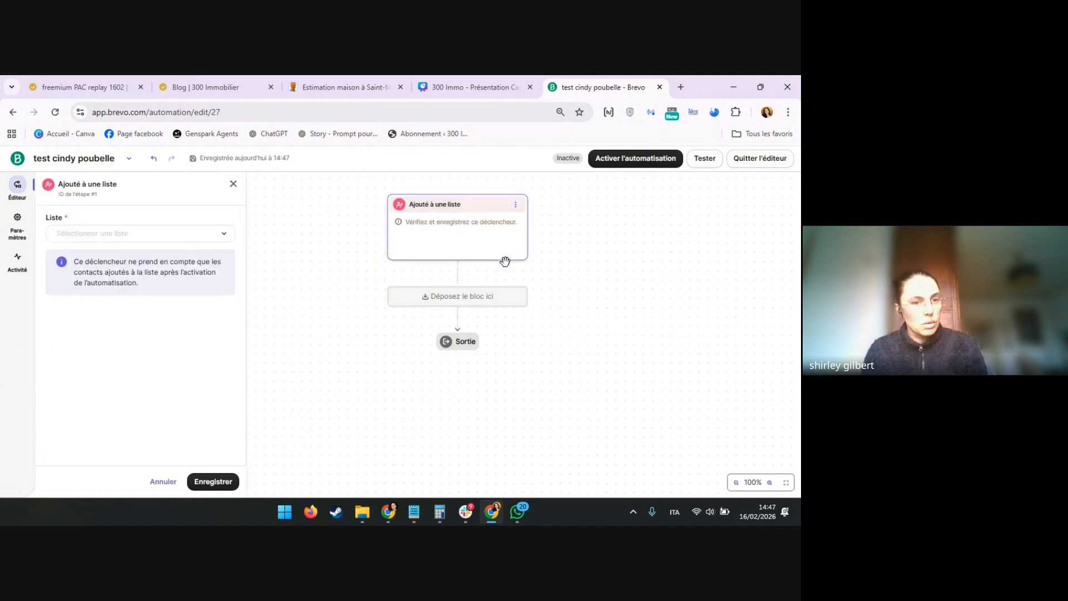
pyautogui.click(198, 239)
pyautogui.write('cind')
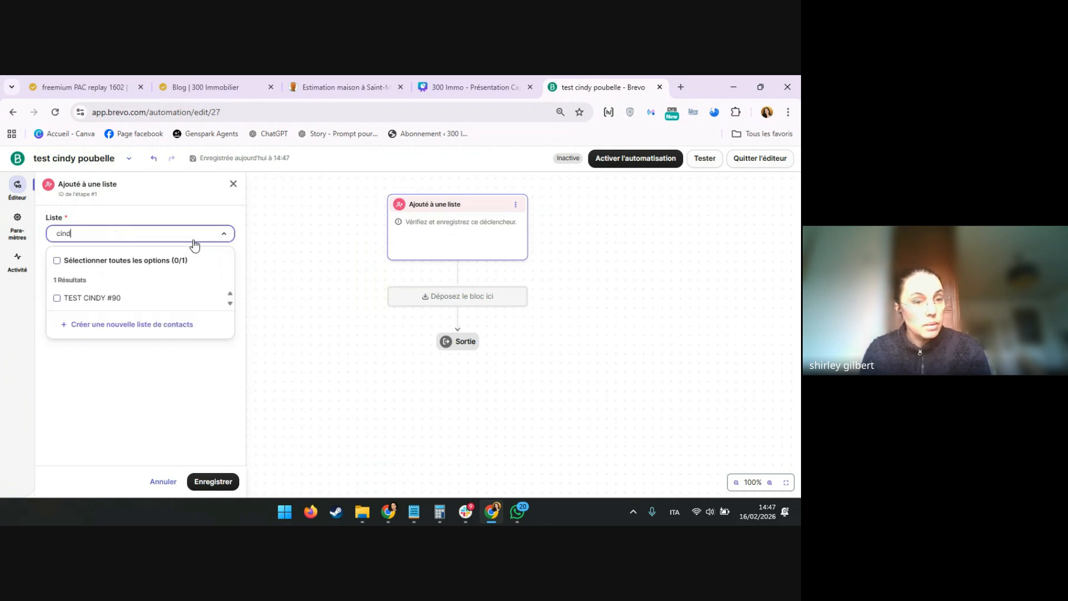
pyautogui.click(91, 303)
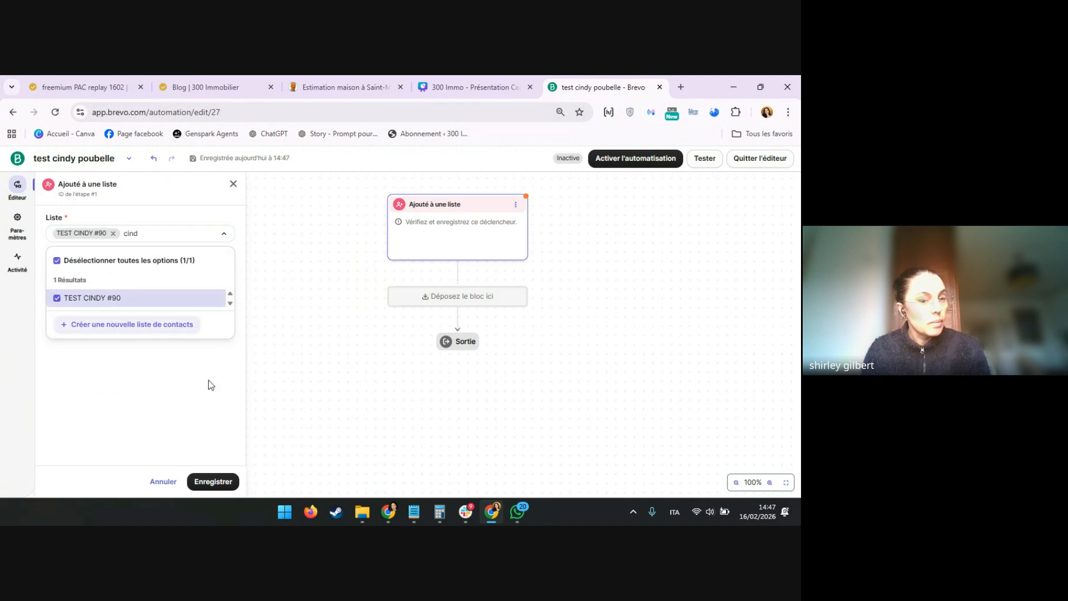
pyautogui.click(217, 482)
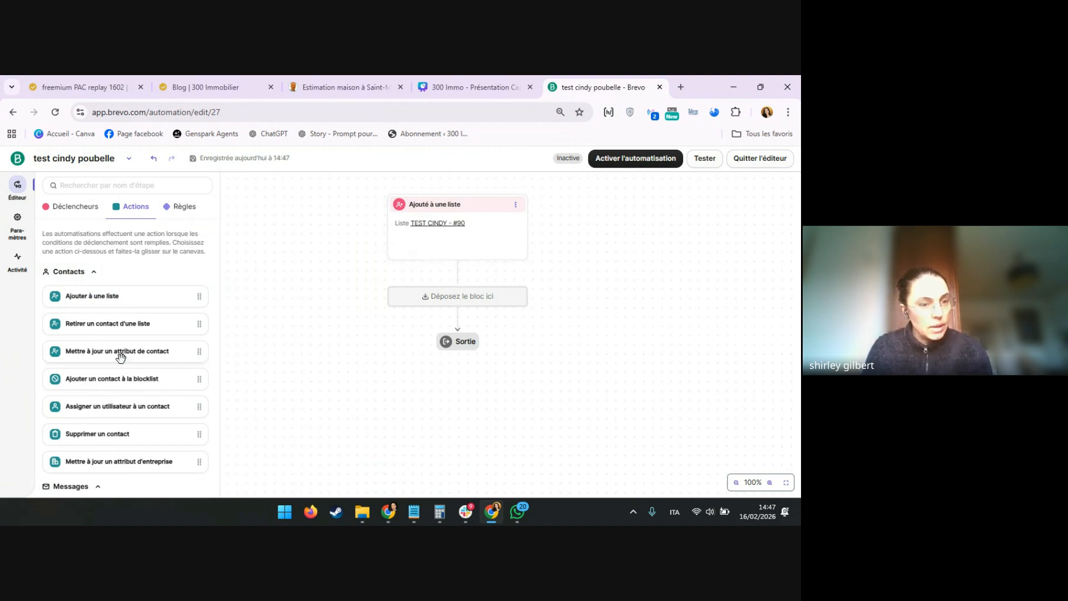
# Step: Place an "Envoyer un email" action after the list trigger and start creating a new message for it
pyautogui.scroll(-3, 118, 363)
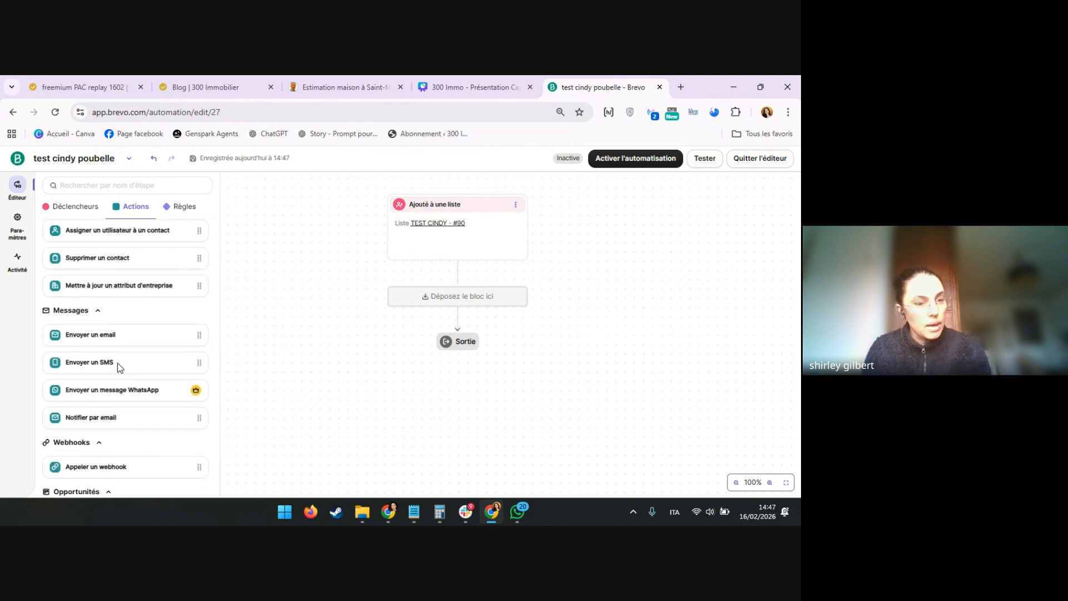
pyautogui.moveTo(100, 334); pyautogui.dragTo(450, 298)
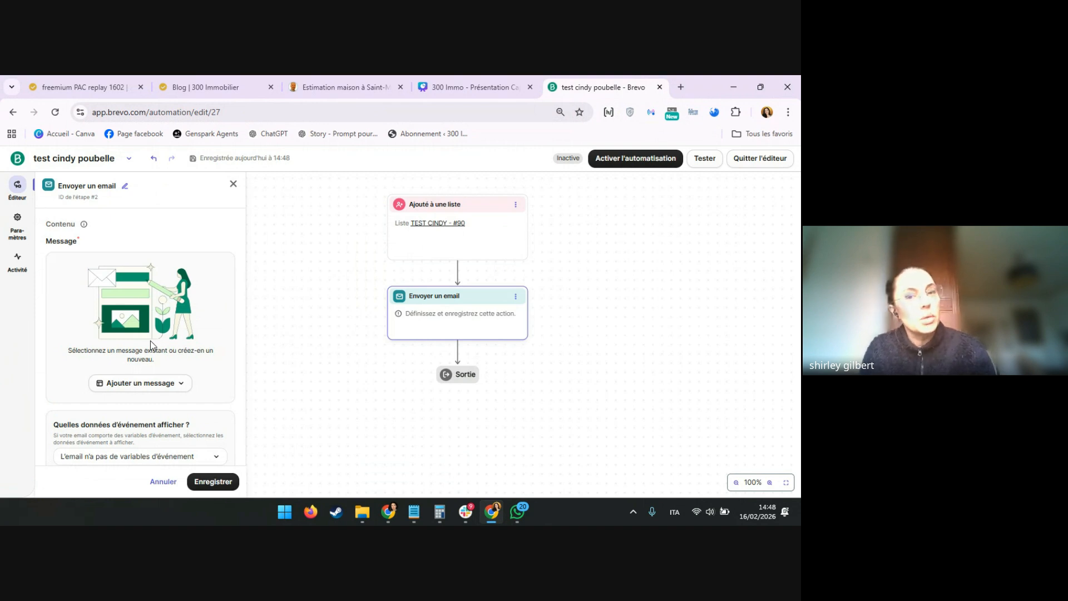
pyautogui.click(158, 389)
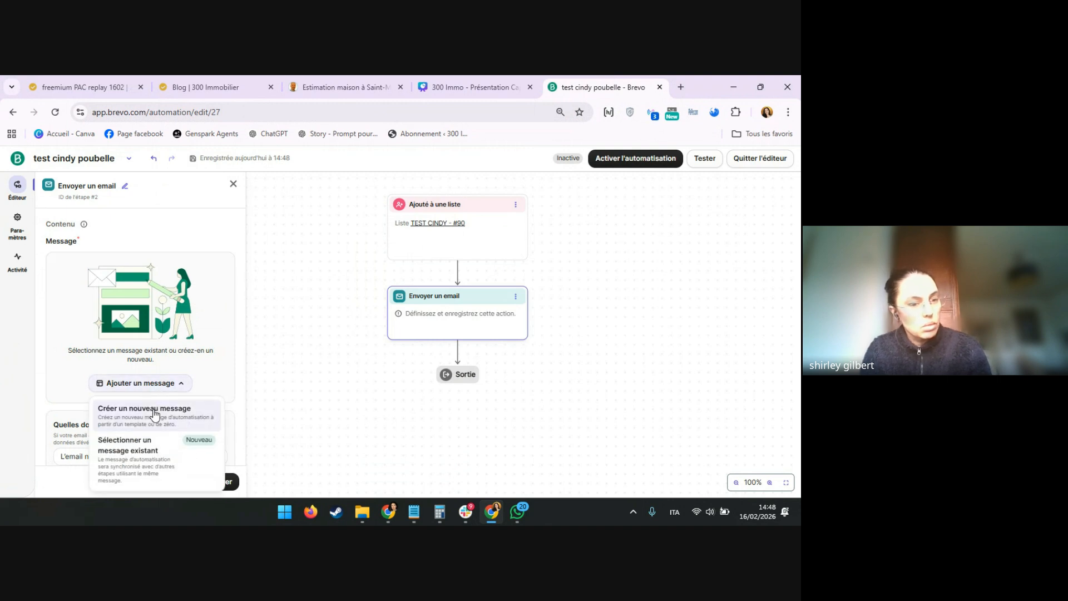
pyautogui.click(155, 412)
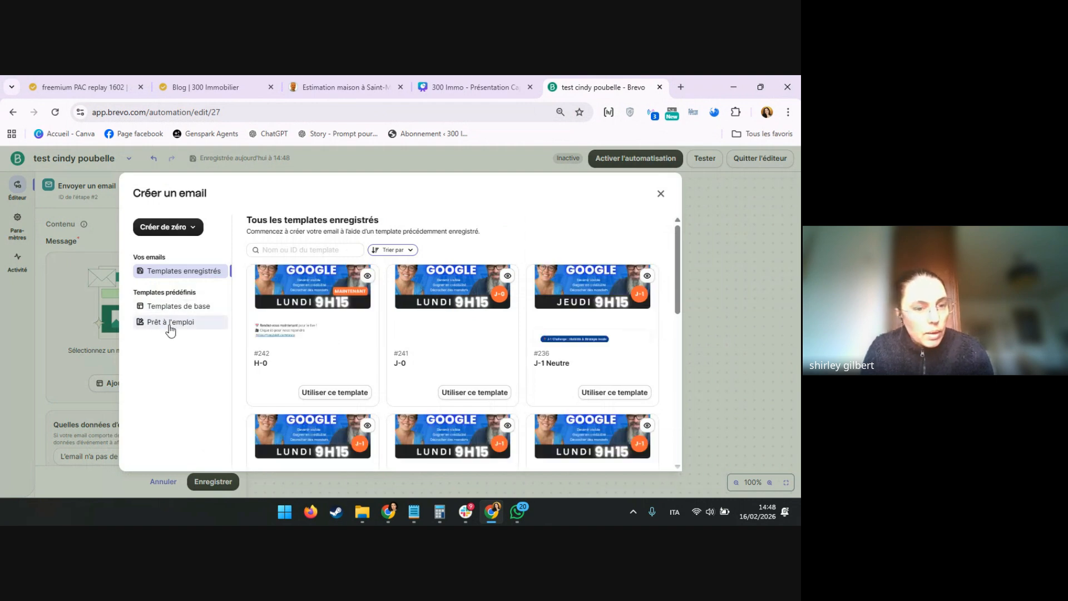
# Step: Look through the ready-to-use and basic email templates, and start the message from the "Simple" basic template
pyautogui.click(171, 329)
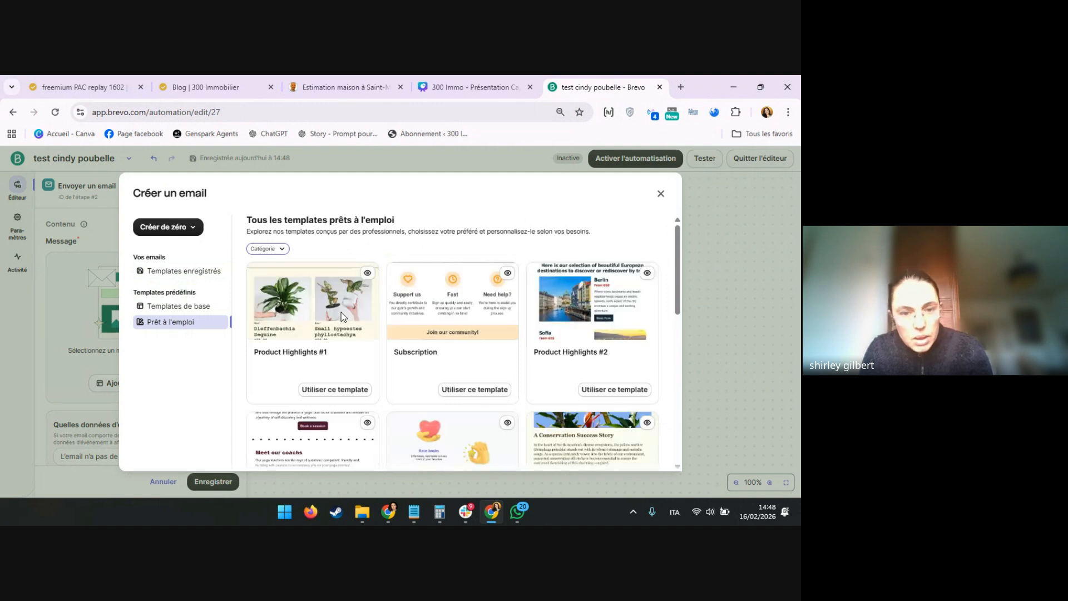
pyautogui.scroll(-1, 340, 332)
pyautogui.click(178, 310)
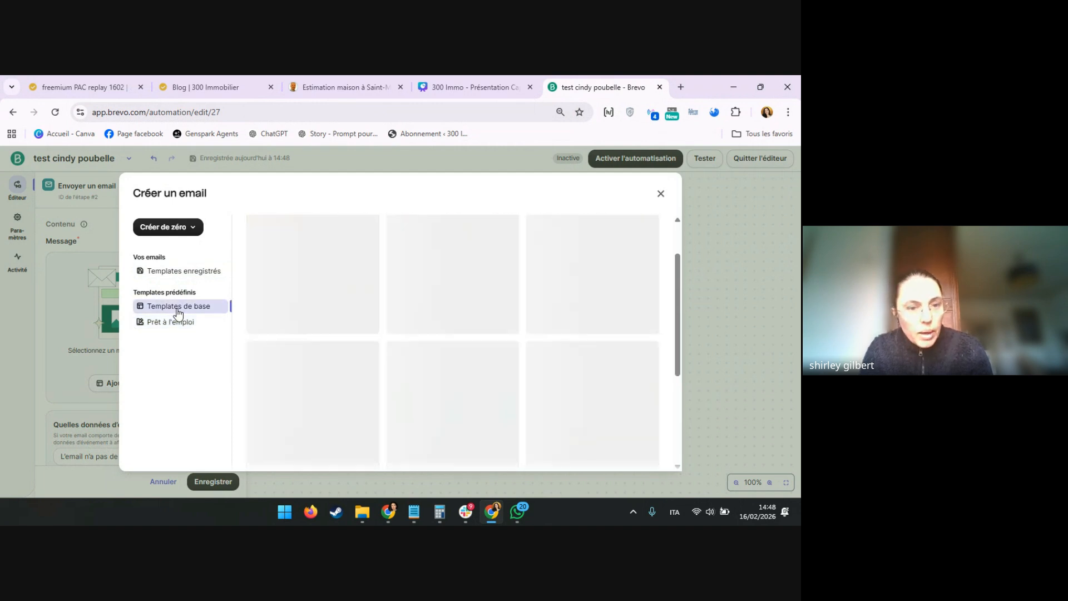
pyautogui.scroll(-1, 420, 351)
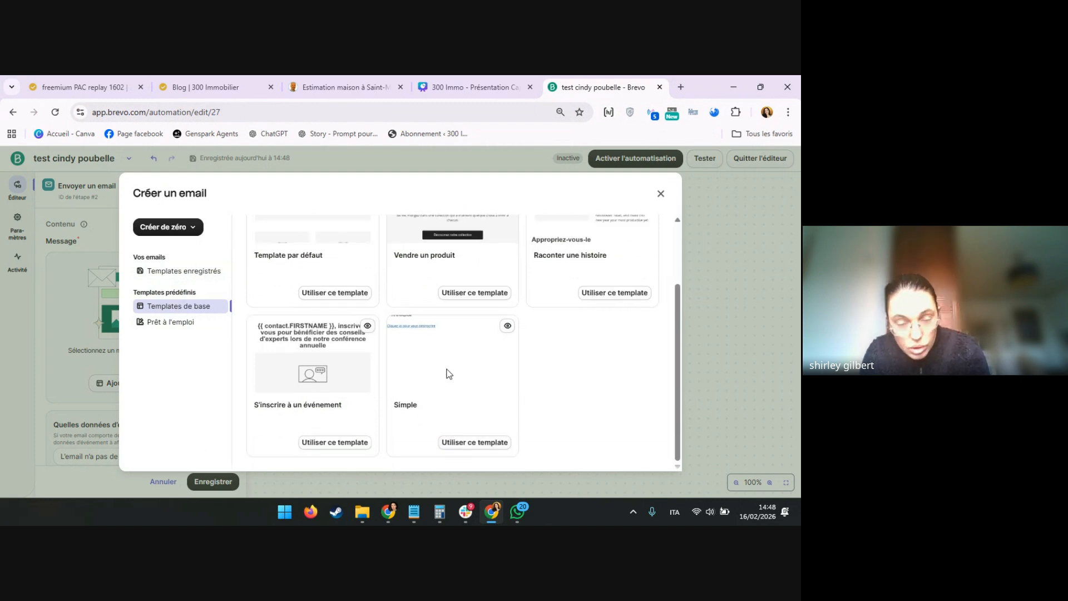
pyautogui.scroll(1, 455, 379)
pyautogui.scroll(-1, 457, 379)
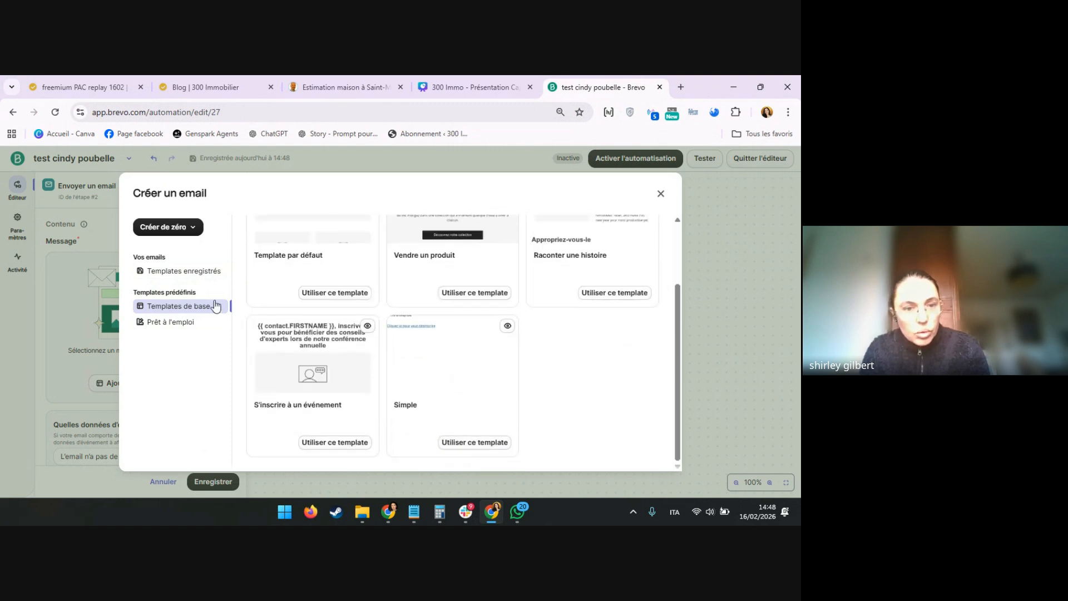
pyautogui.click(469, 445)
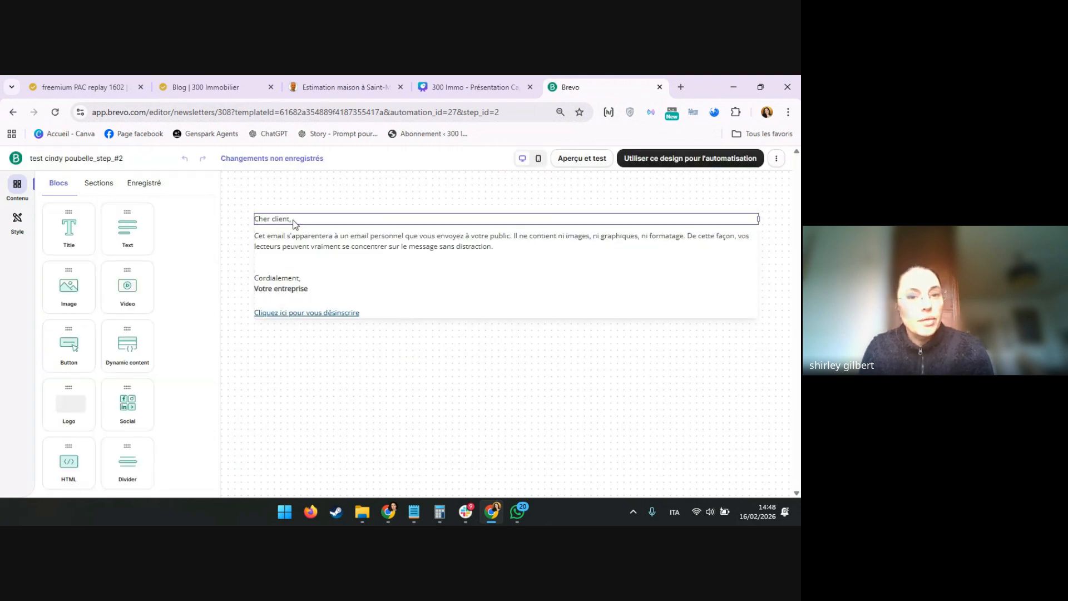
# Step: Delete the "Cher client," block and replace the remaining body text with a "Bonjour" greeting line
pyautogui.press('Delete')
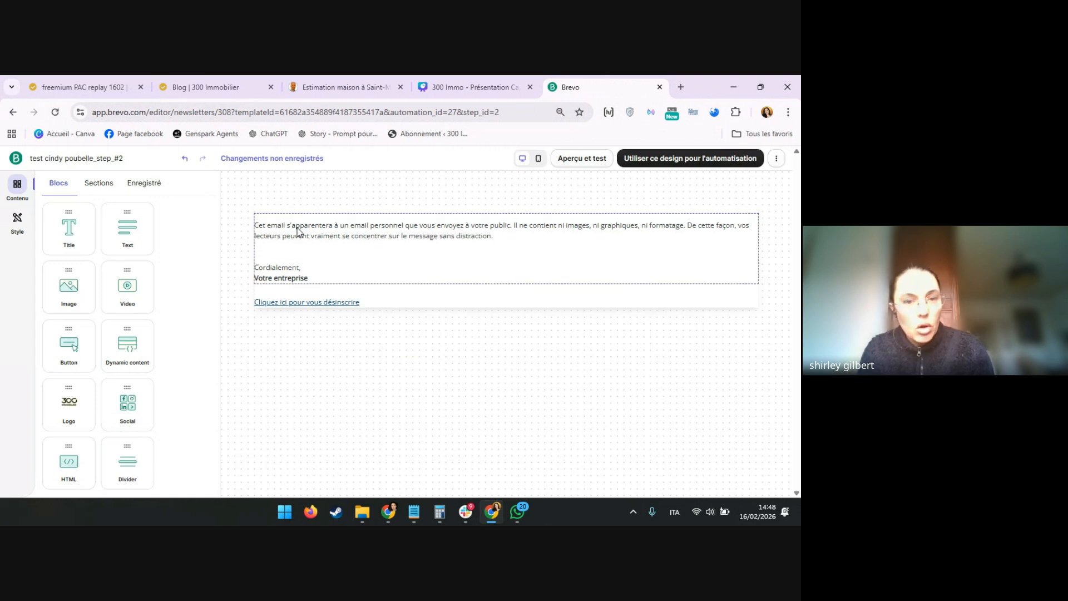
pyautogui.click(294, 225)
pyautogui.doubleClick(299, 227)
pyautogui.hotkey('ctrl', 'a')
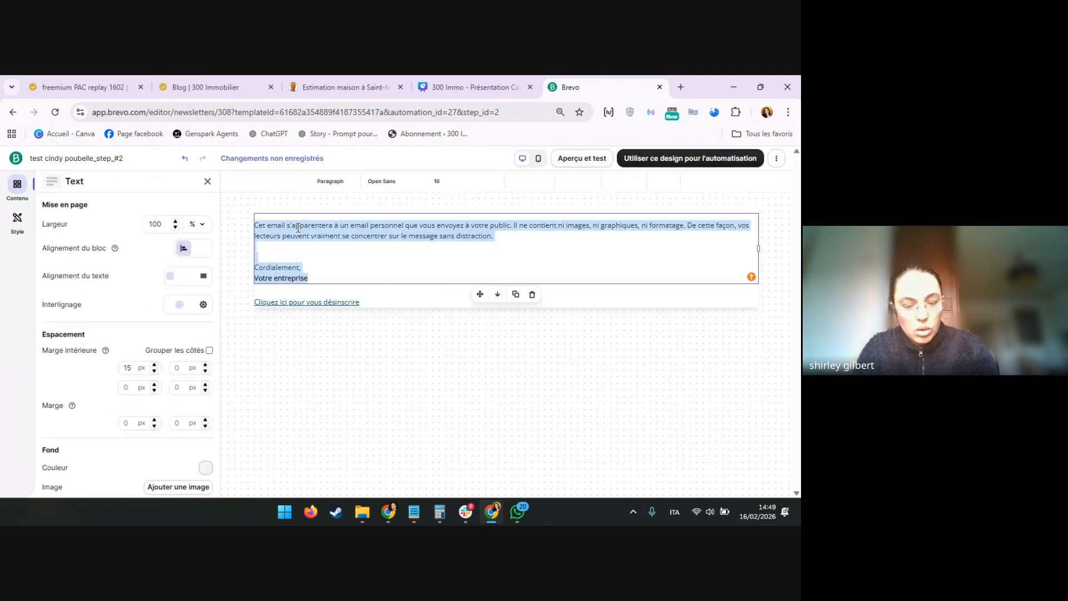
pyautogui.write('Bonjourm')
pyautogui.press('Return')
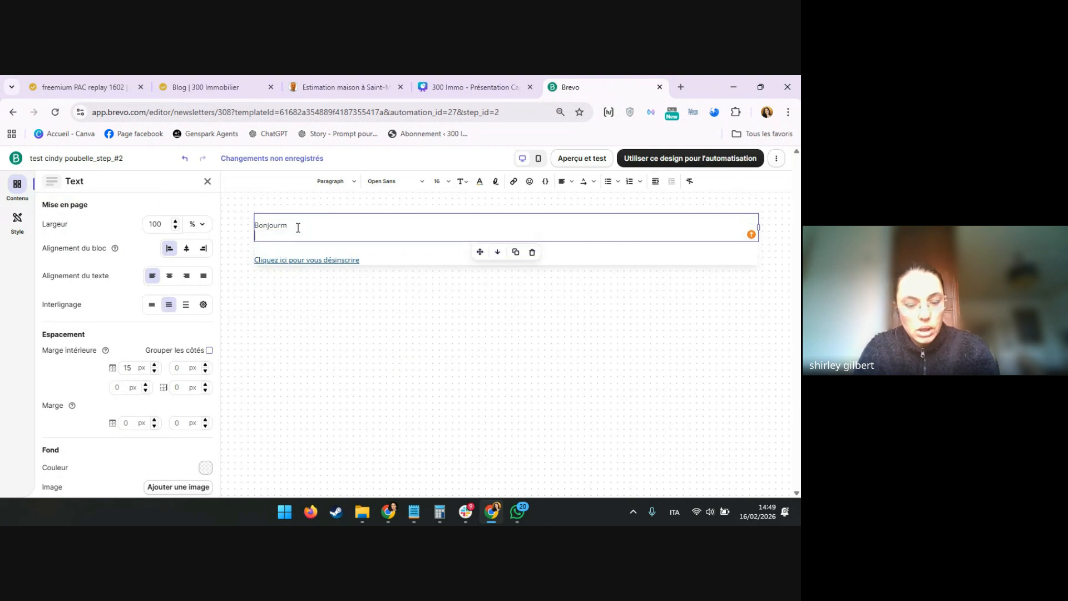
# Step: Write "J ai bien recu votre demande de contact." on the line below the greeting
pyautogui.write("J'ai bien re")
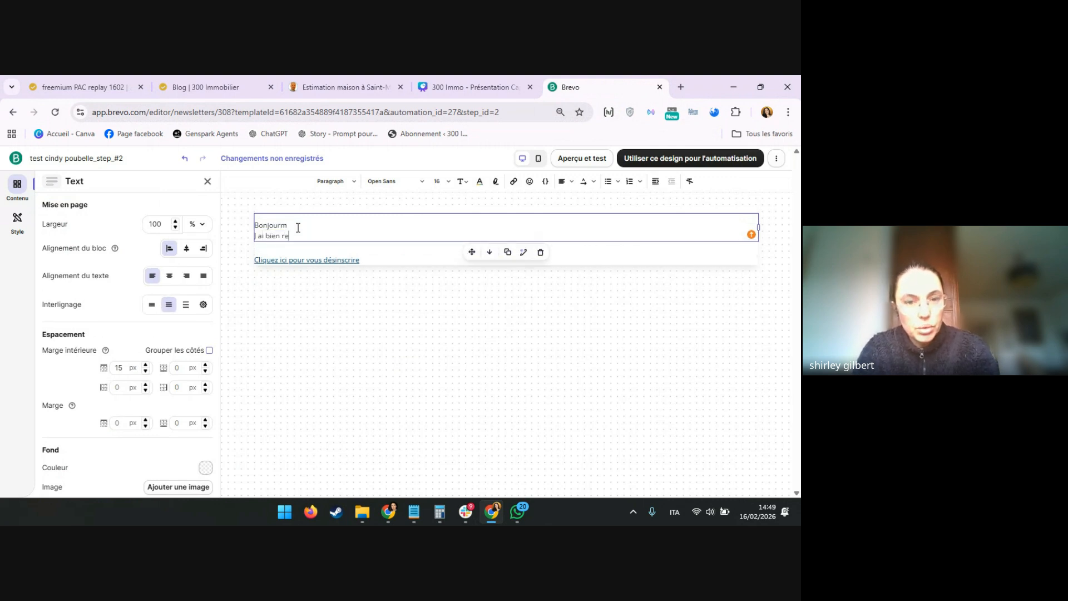
pyautogui.write('cu votr edemande')
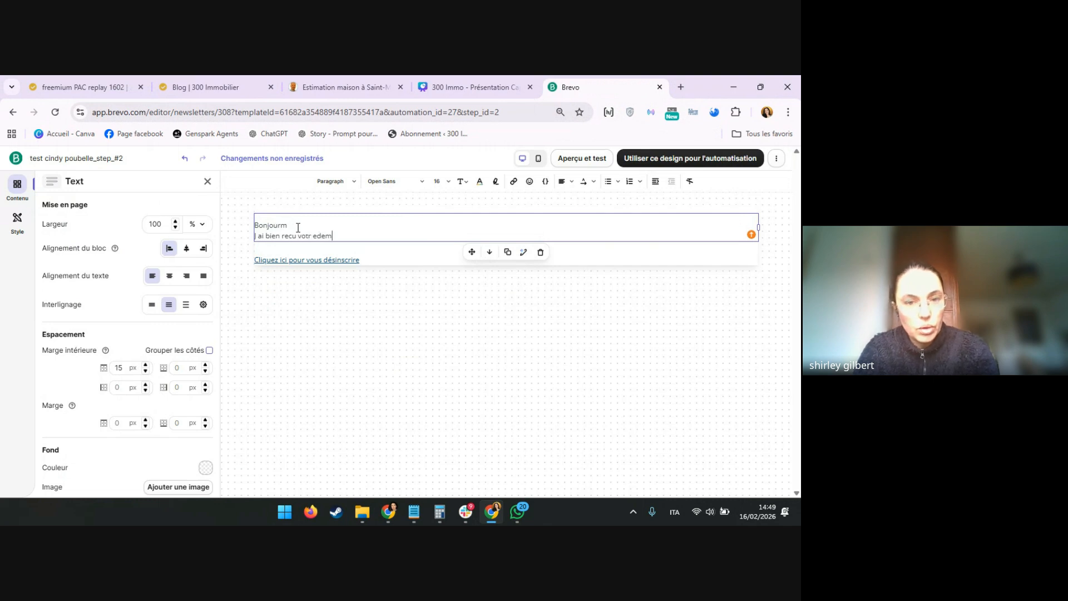
pyautogui.press('BackSpace')
pyautogui.press('BackSpace')
pyautogui.press('BackSpace')
pyautogui.press('BackSpace')
pyautogui.press('BackSpace')
pyautogui.press('BackSpace')
pyautogui.press('BackSpace')
pyautogui.press('BackSpace')
pyautogui.press('BackSpace')
pyautogui.write('e')
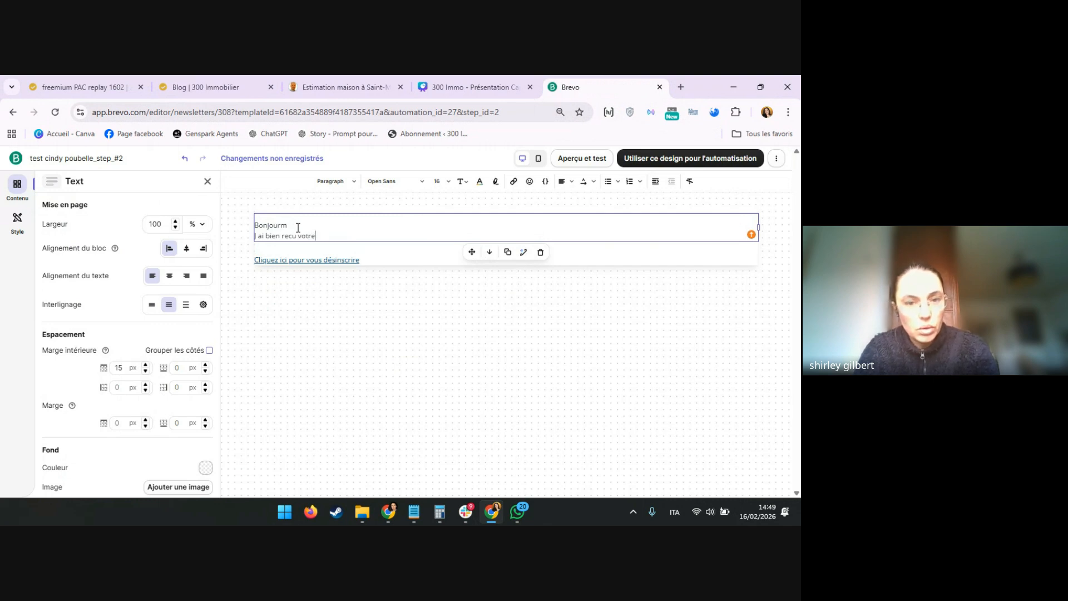
pyautogui.write(' demande de contact.')
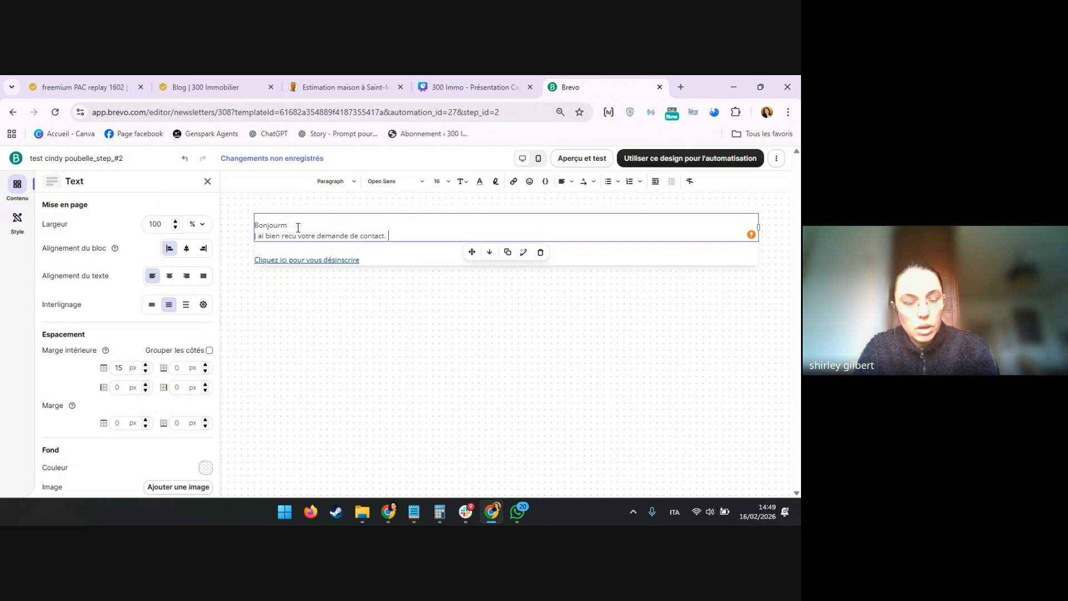
# Step: Add the line "Je reviens vers vous rapidement" followed by several empty lines
pyautogui.press('Return')
pyautogui.write('Je')
pyautogui.write('viens v')
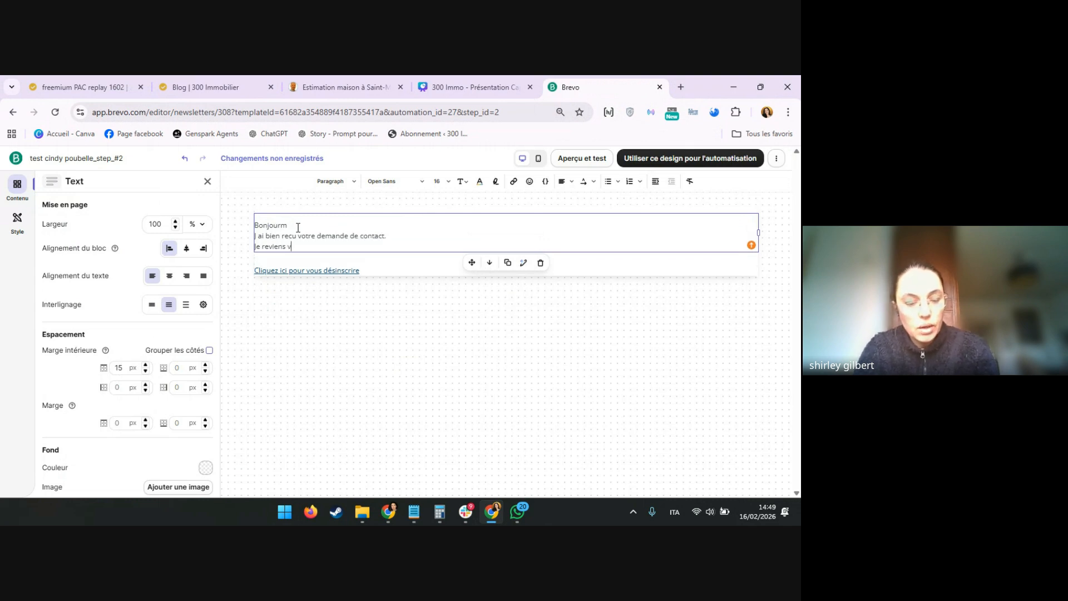
pyautogui.write('ers vous rapidement')
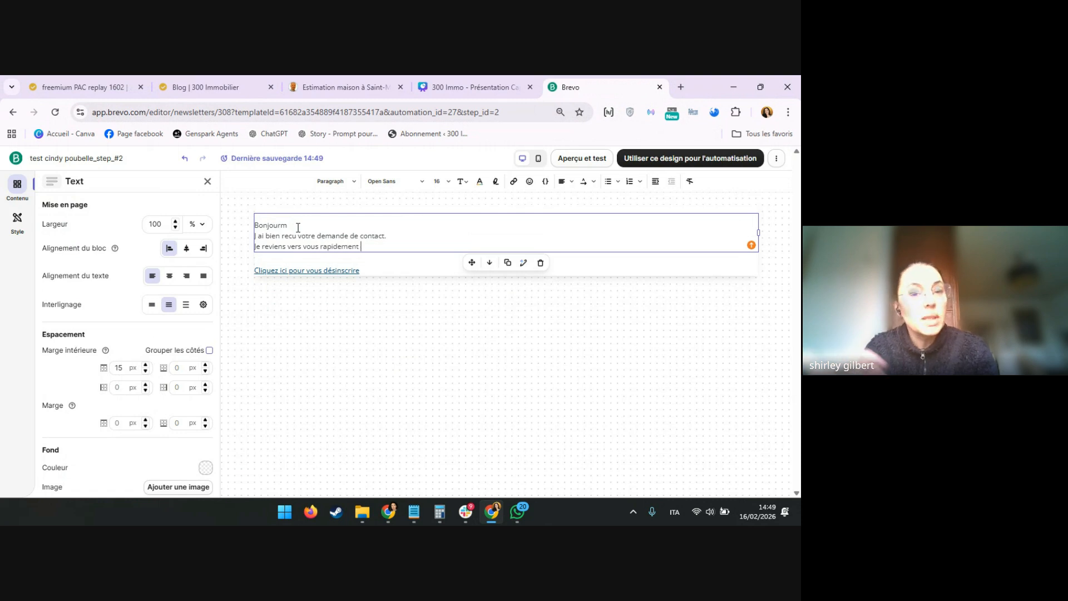
pyautogui.press('Return')
pyautogui.press('Return')
pyautogui.press('Return')
pyautogui.press('Return')
pyautogui.press('Return')
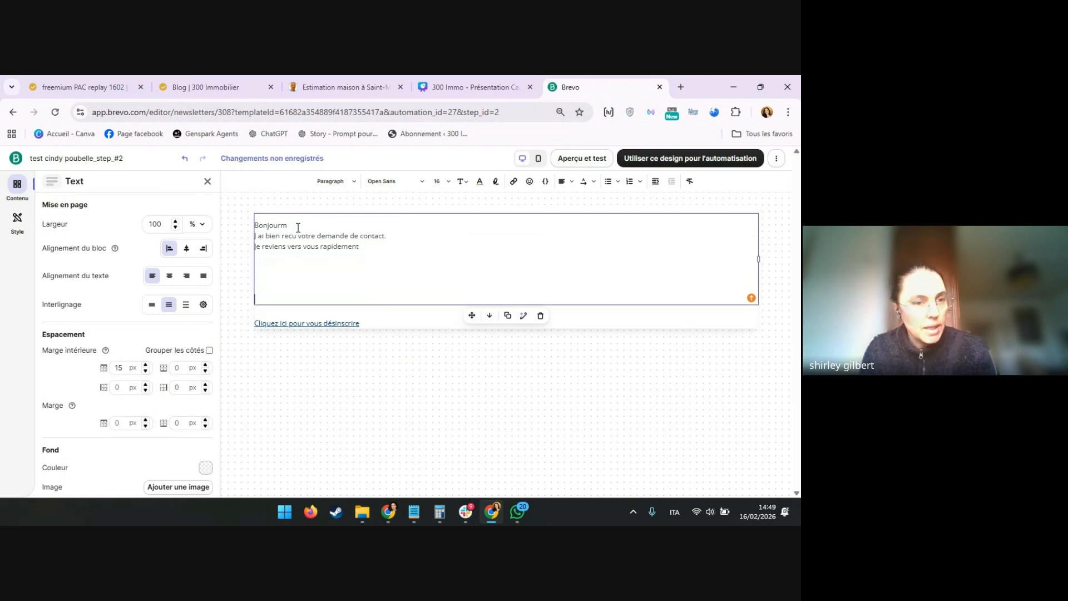
# Step: Remove the stray "m" after "Bonjour" and insert the PRENOM contact attribute there, separated by a space
pyautogui.press('BackSpace')
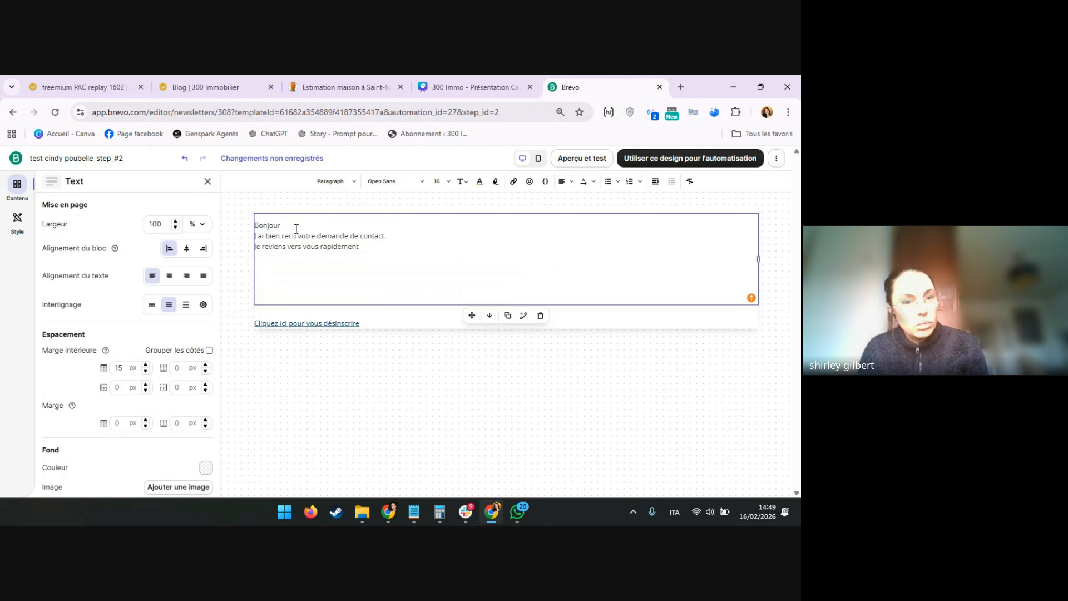
pyautogui.click(545, 184)
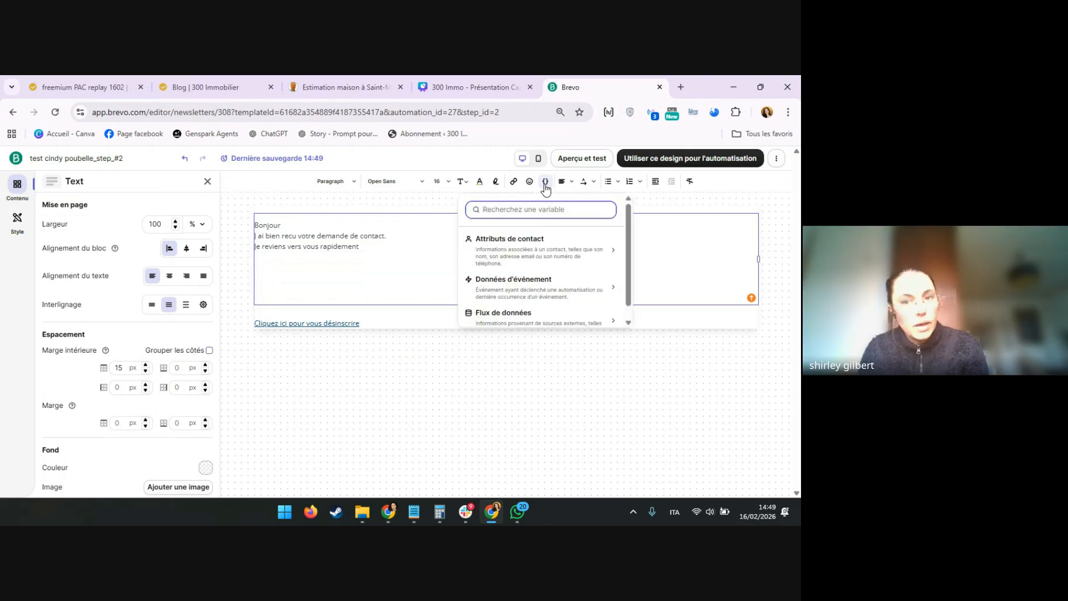
pyautogui.write('pr')
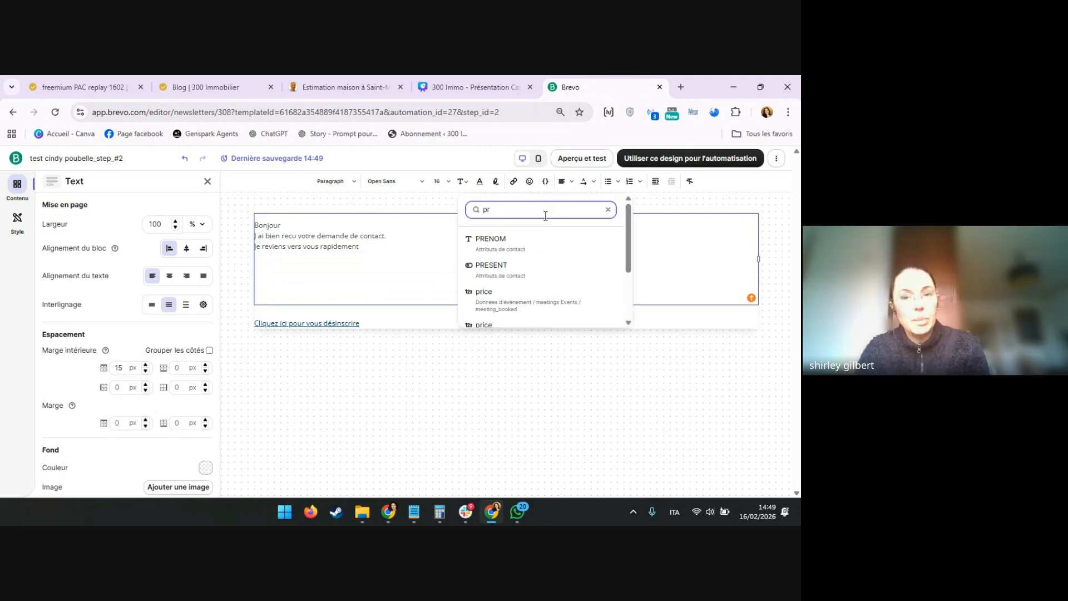
pyautogui.click(524, 241)
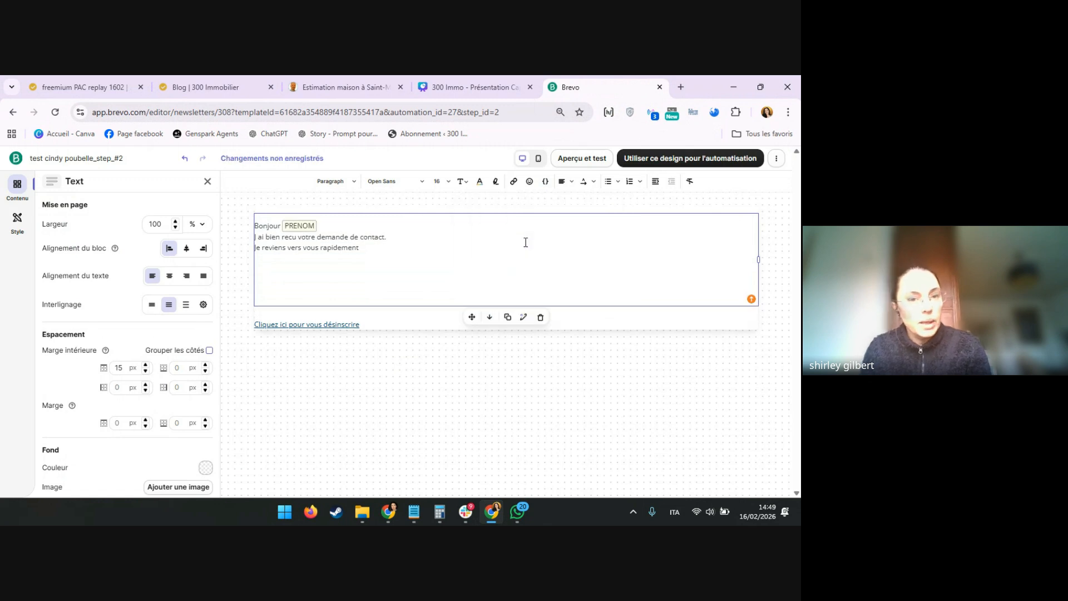
pyautogui.click(281, 225)
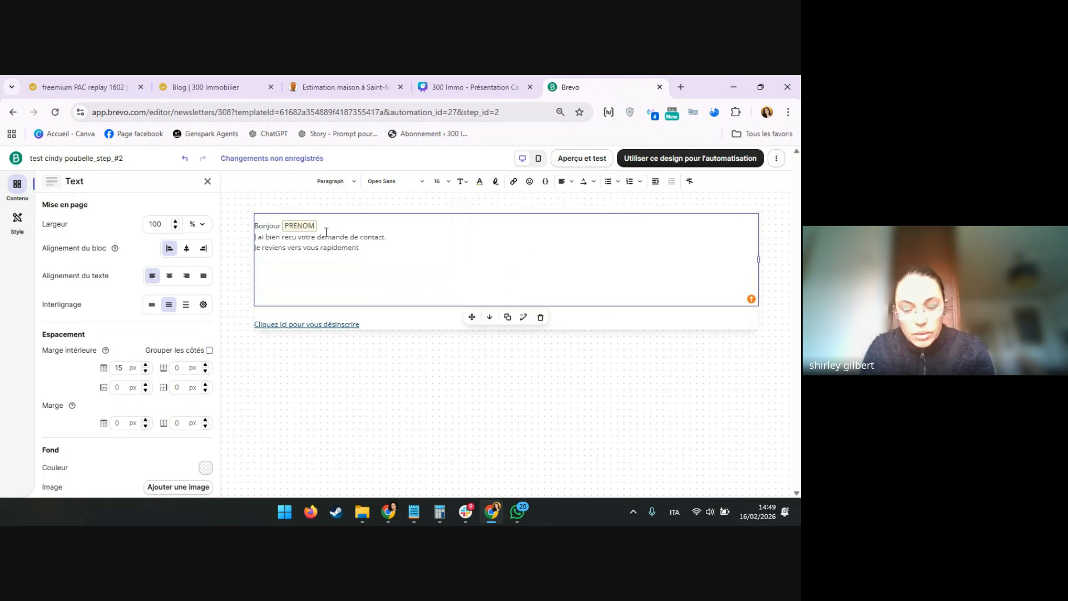
# Step: Write "Voici les informations que vous m avez fournies :" in the empty space below the message
pyautogui.click(285, 277)
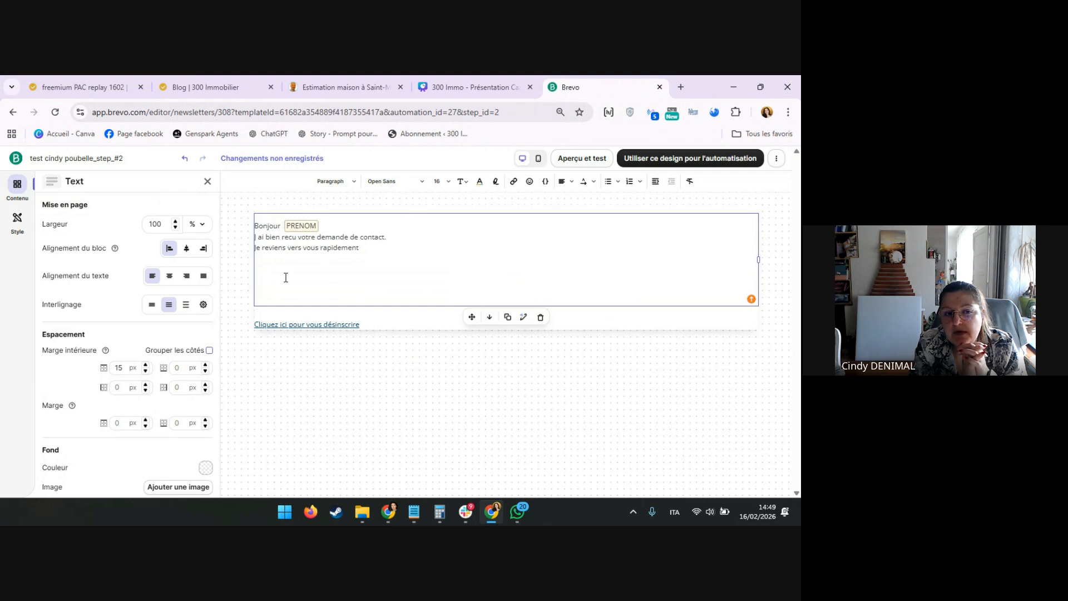
pyautogui.write('V')
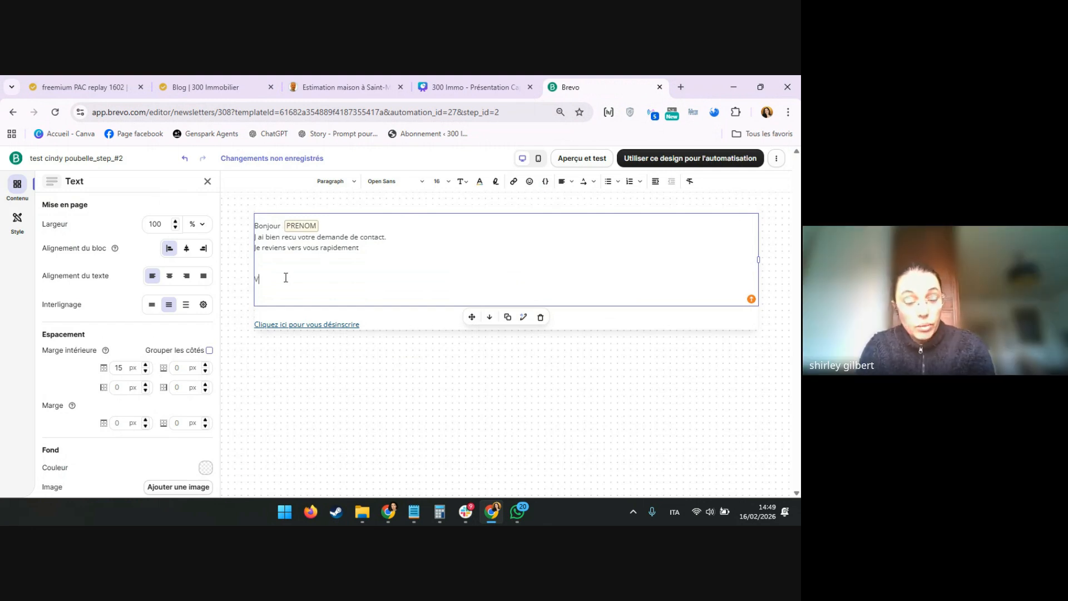
pyautogui.write('oici les informations q')
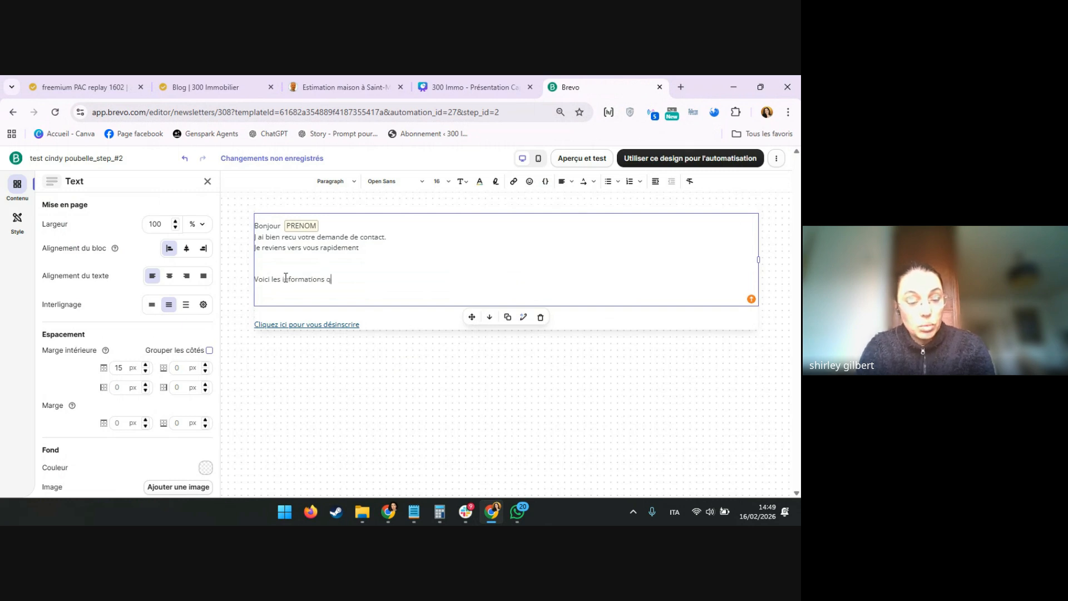
pyautogui.write('ue vous m avez ')
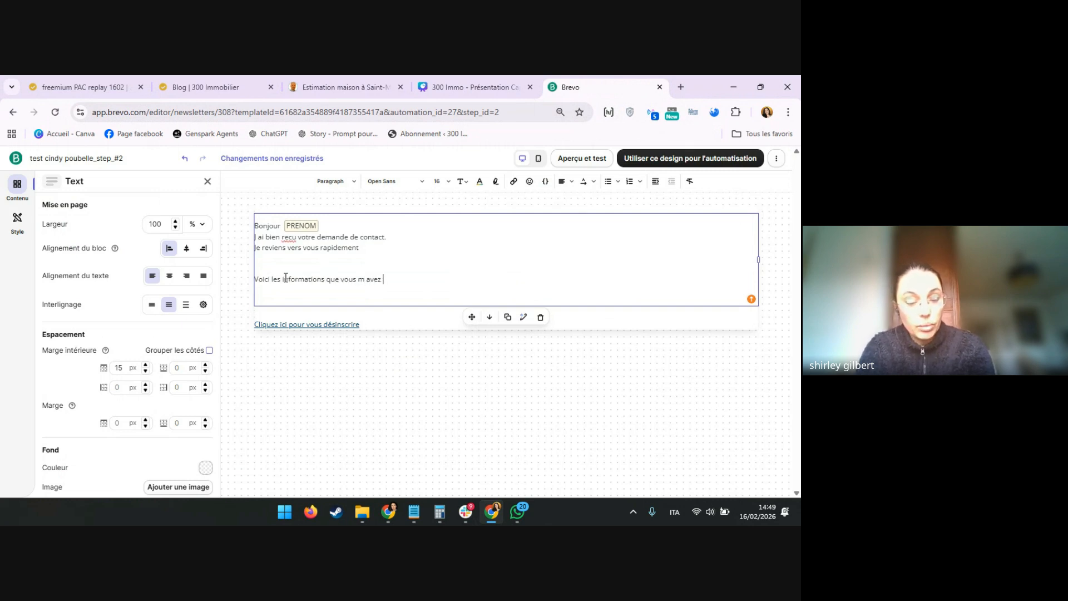
pyautogui.write('fournies :')
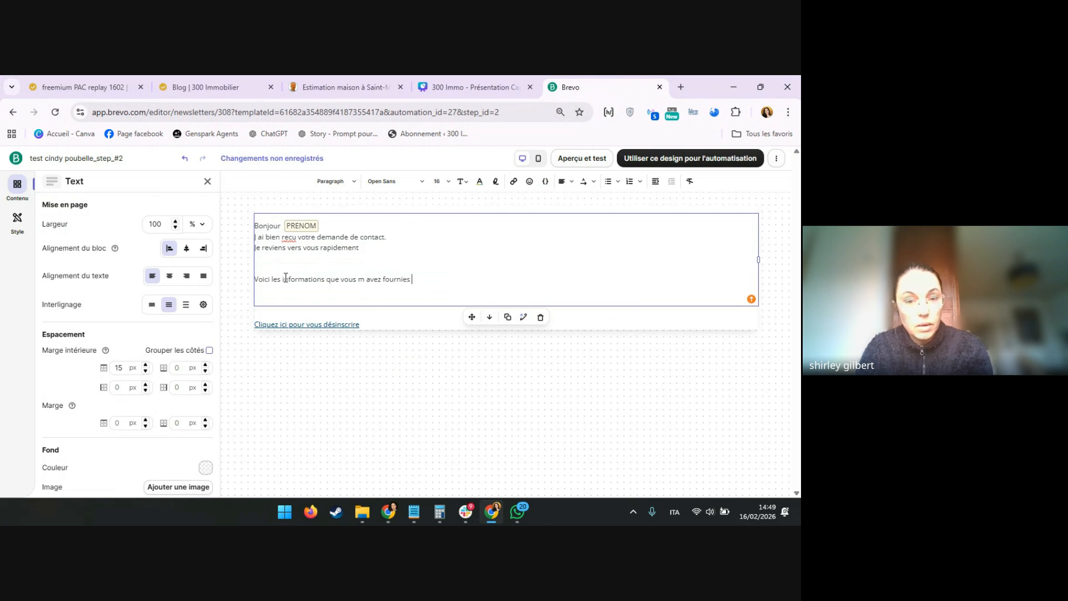
# Step: List "Adresse :", "Email :" and "Telephone :" on separate lines under the information sentence
pyautogui.press('Return')
pyautogui.write('Adresse :')
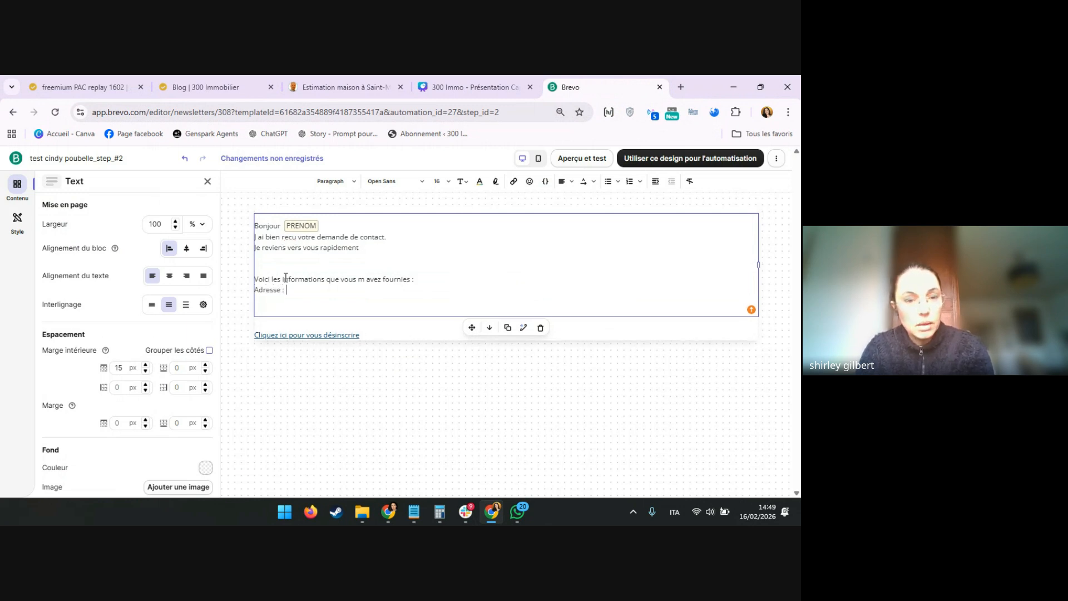
pyautogui.press('Return')
pyautogui.write('Email')
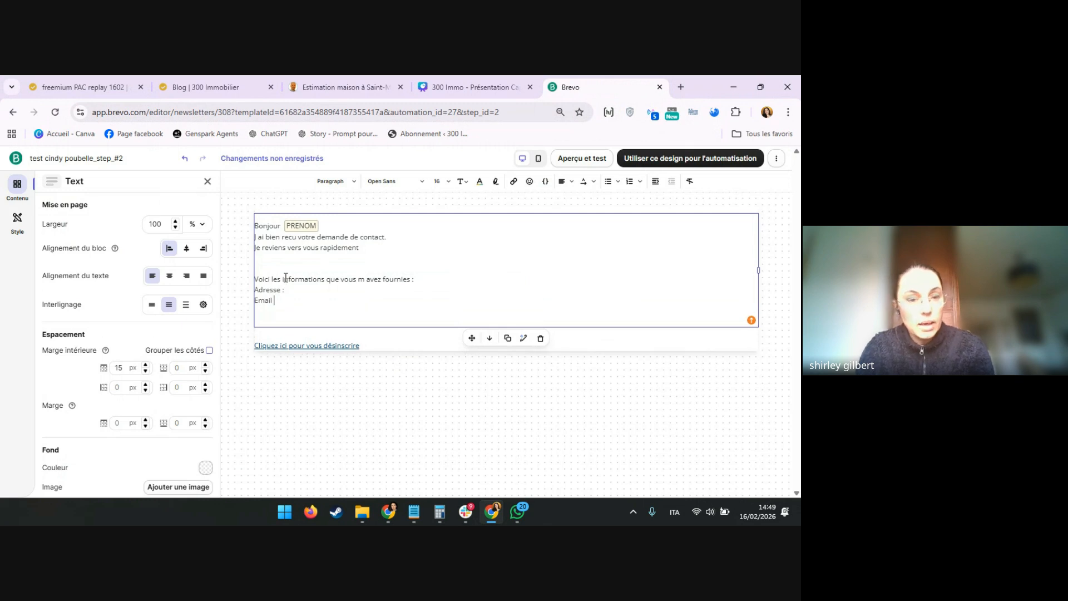
pyautogui.press('Return')
pyautogui.write('Tel')
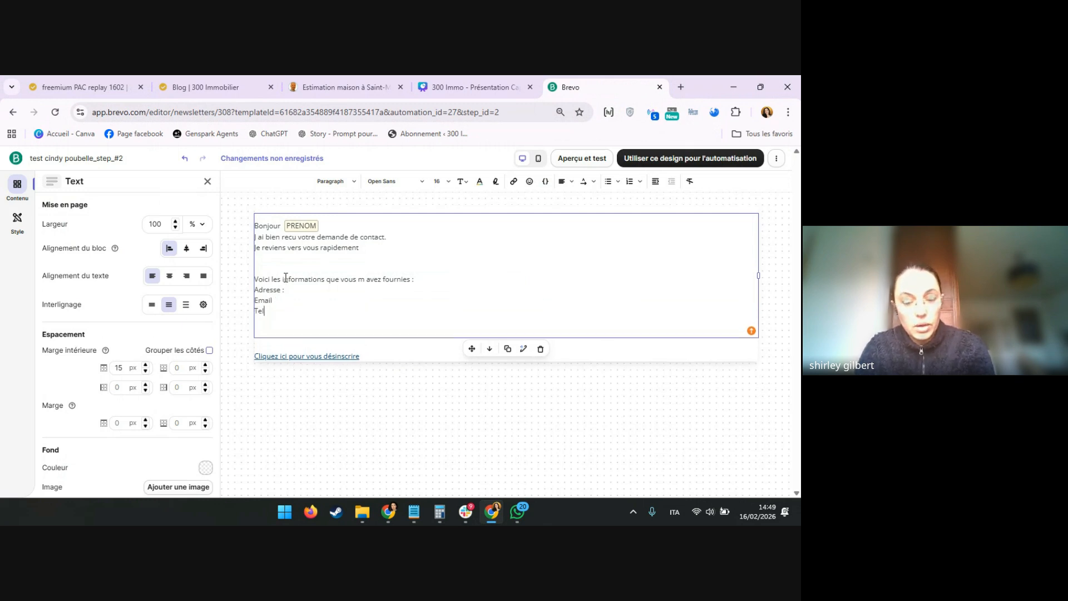
pyautogui.write('ephone :')
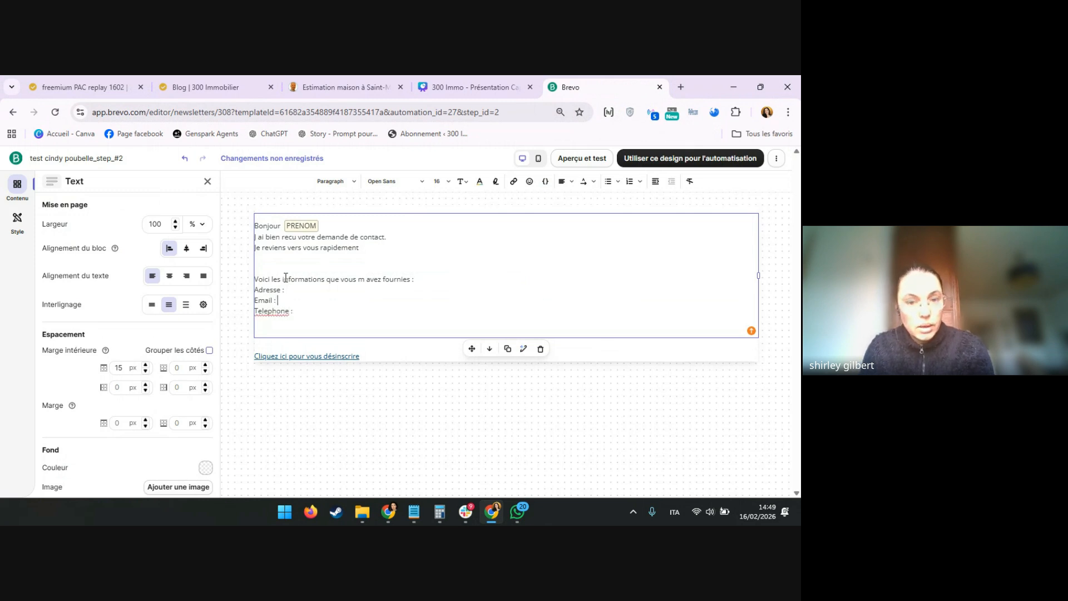
# Step: Search the personalization variables for "adre", clear the search and return to the message text
pyautogui.click(546, 181)
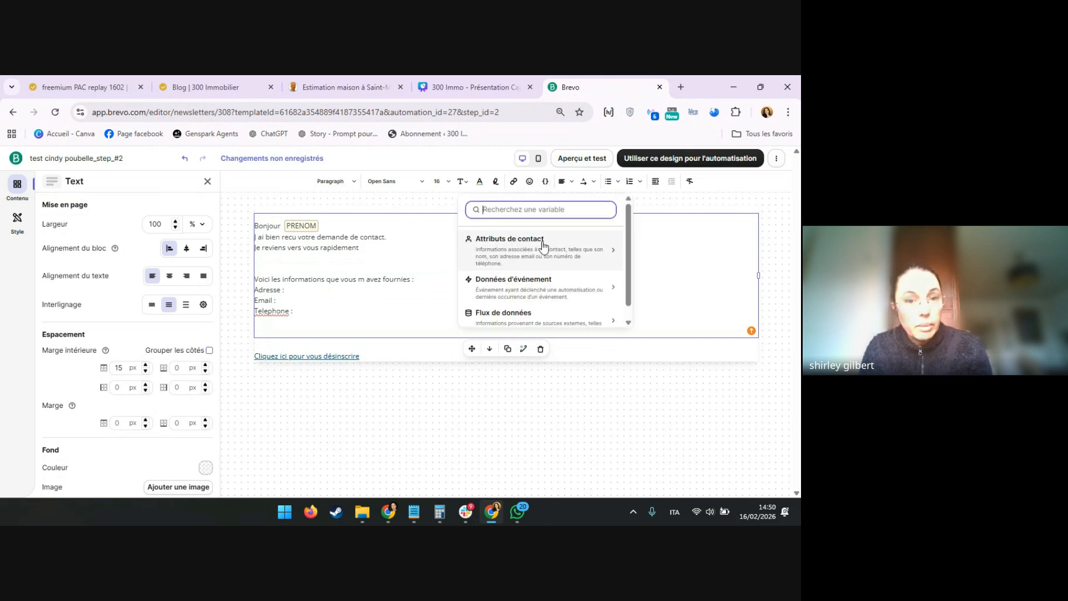
pyautogui.write('adre')
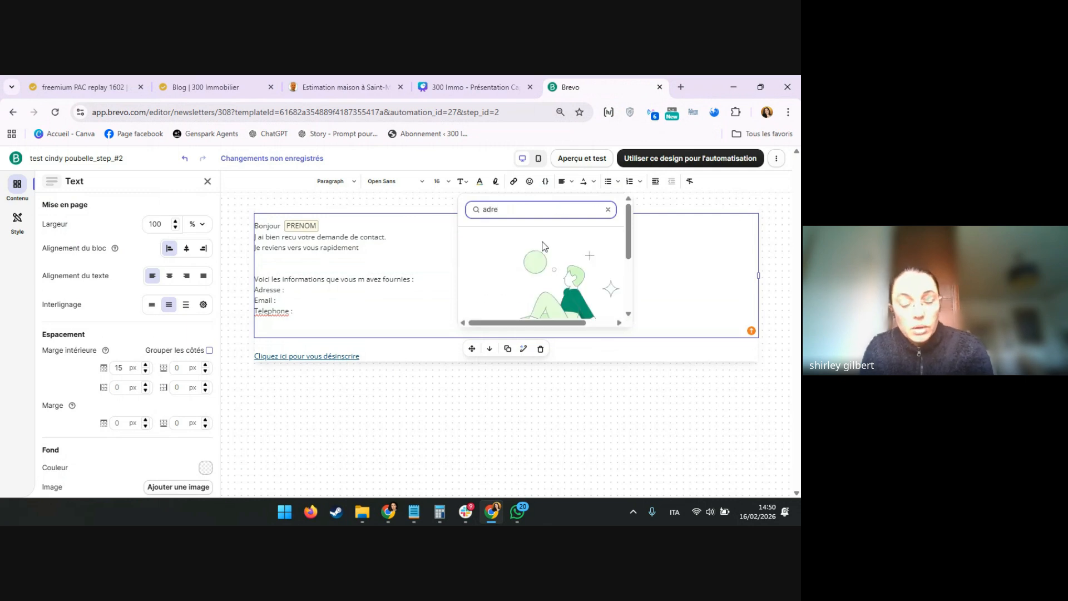
pyautogui.press('BackSpace')
pyautogui.press('BackSpace')
pyautogui.press('BackSpace')
pyautogui.press('BackSpace')
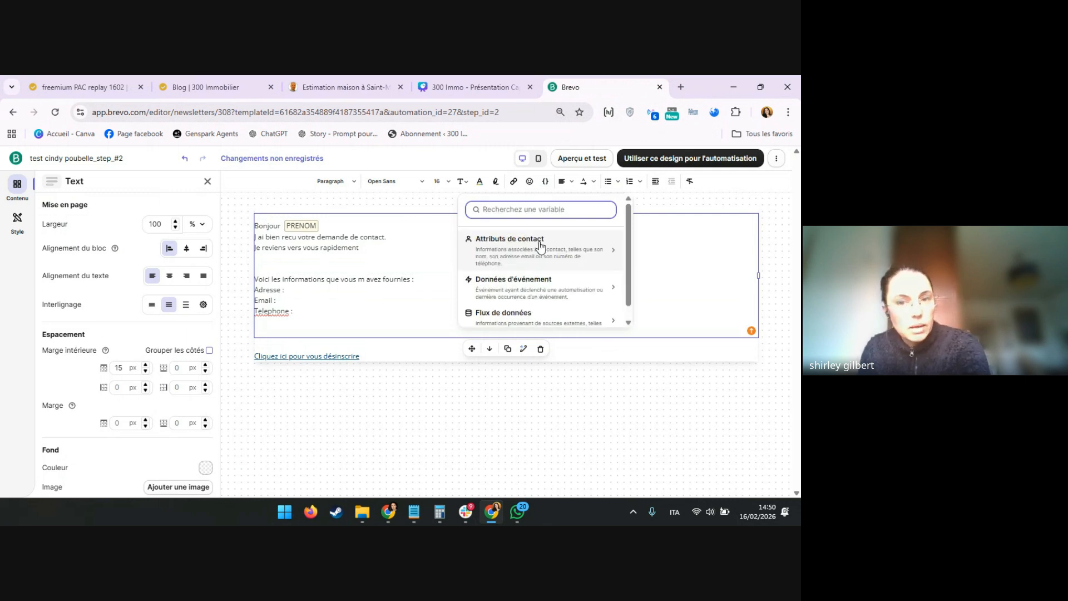
pyautogui.click(307, 323)
# Step: Write "Pourriez me confirmer que cest informations sont correctes ?" below the Telephone line, leaving a blank line between them
pyautogui.press('Up')
pyautogui.press('Up')
pyautogui.press('Left')
pyautogui.press('Return')
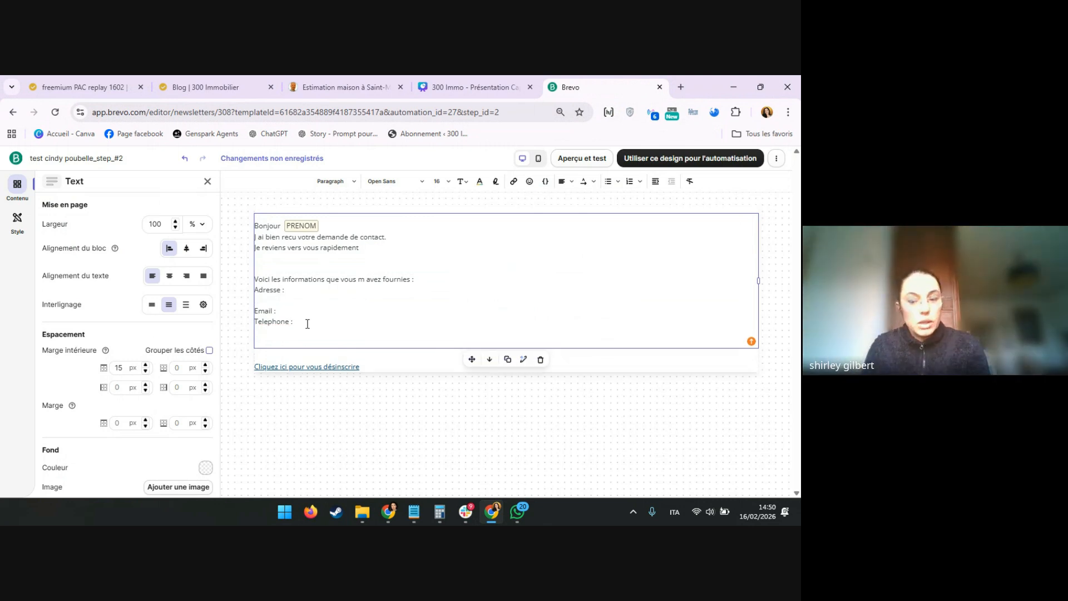
pyautogui.press('BackSpace')
pyautogui.press('Return')
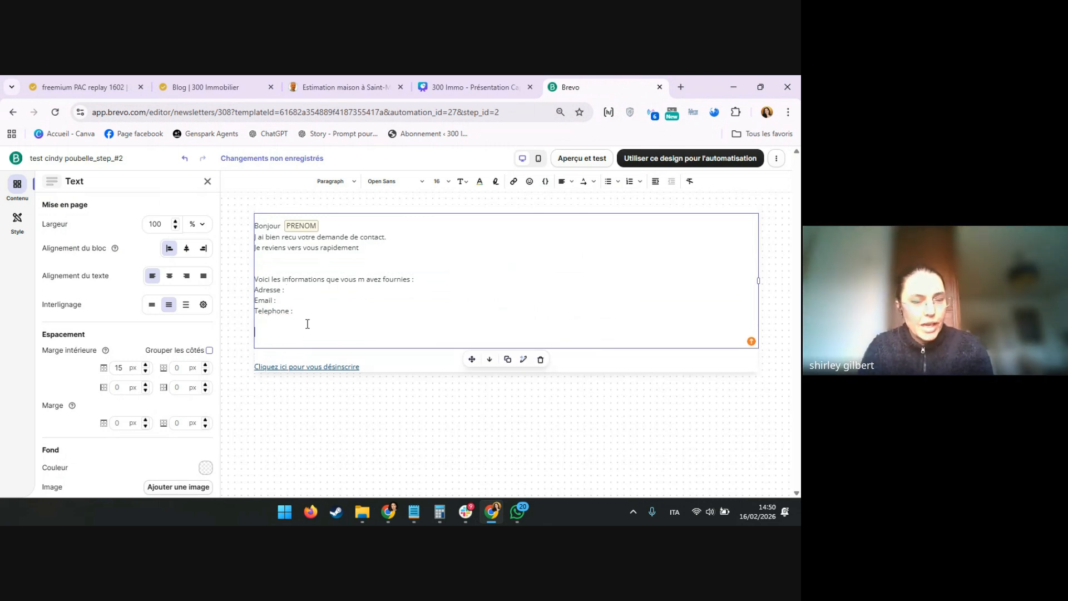
pyautogui.write('P')
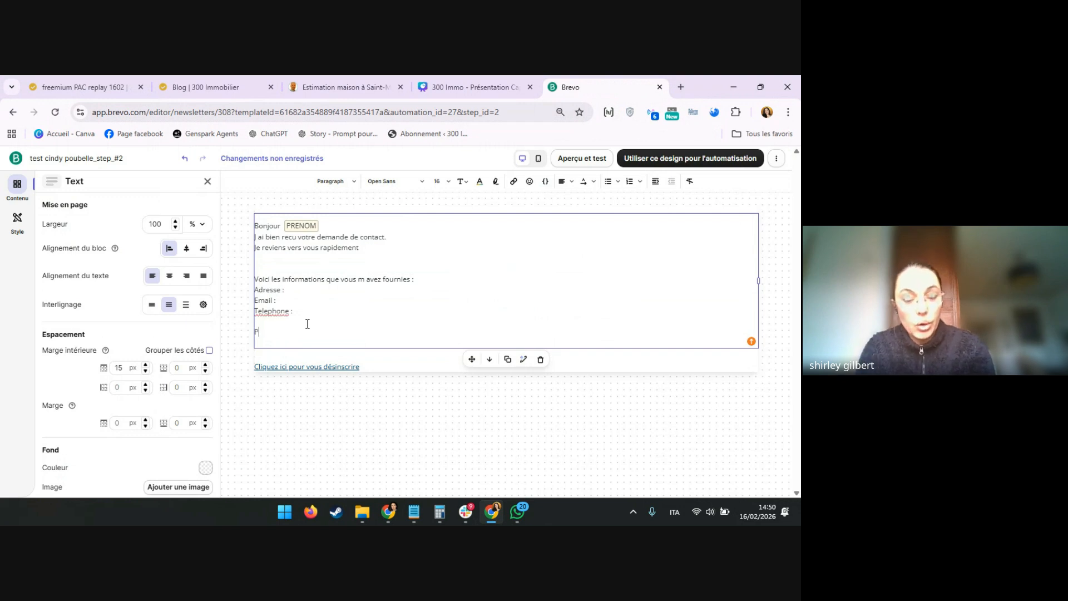
pyautogui.write('ourriez me con')
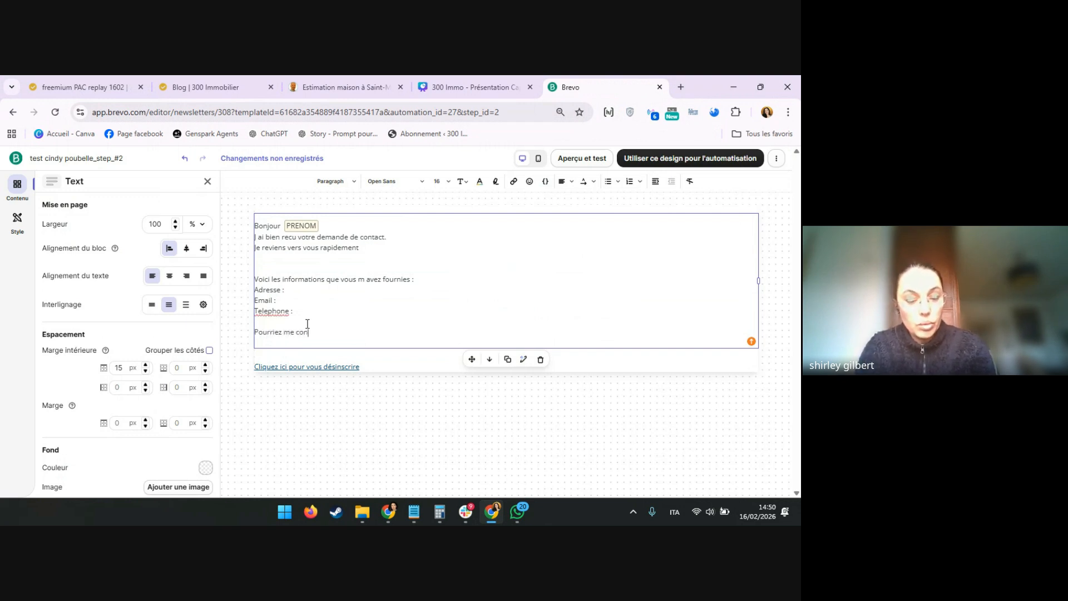
pyautogui.write('firmer que cest ')
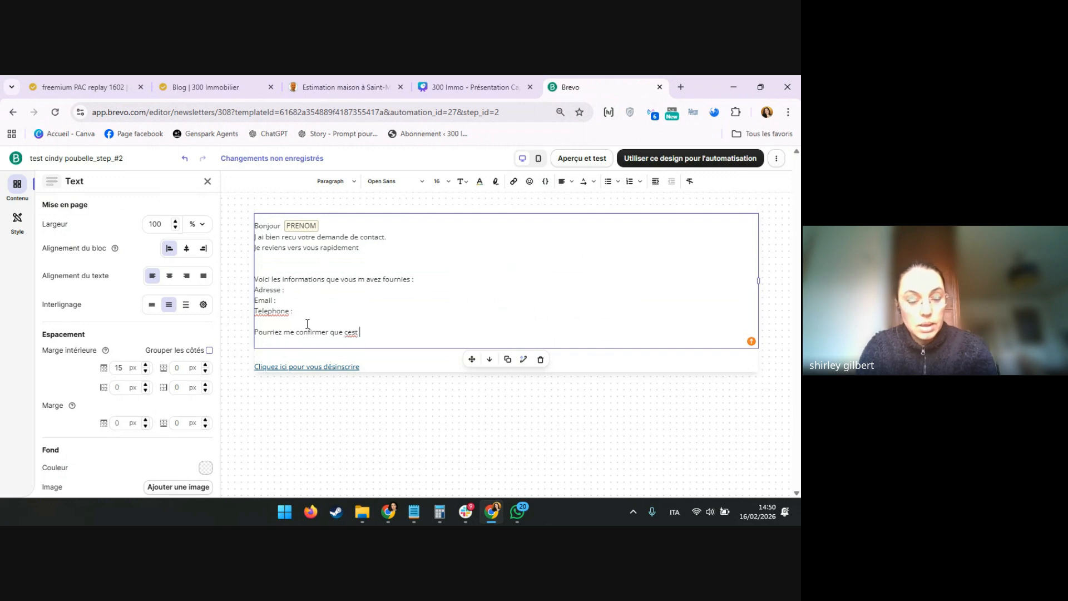
pyautogui.write('informations')
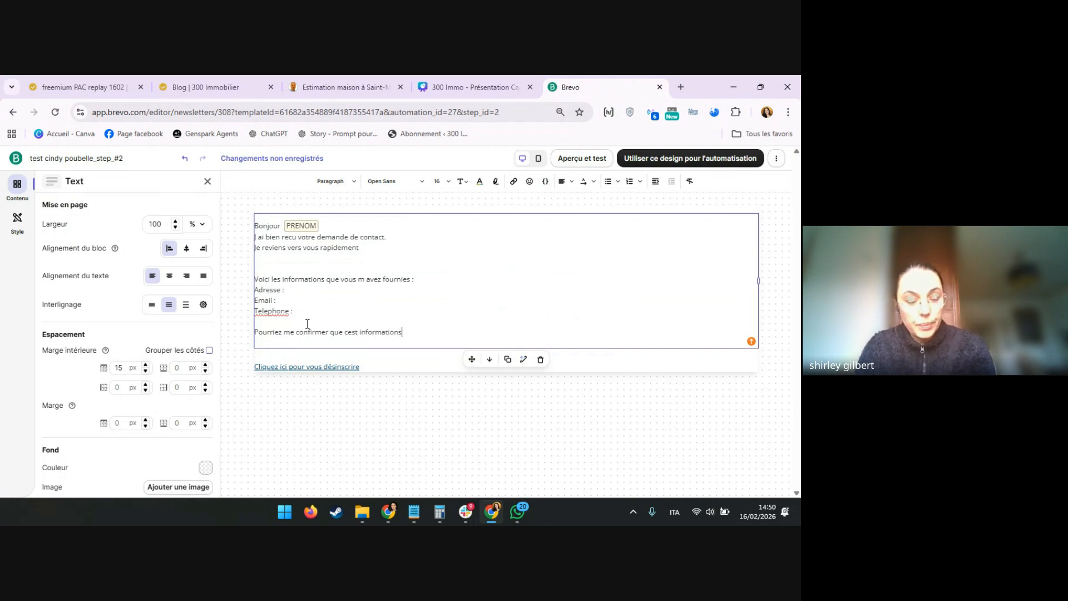
pyautogui.write(' sont correctes ?')
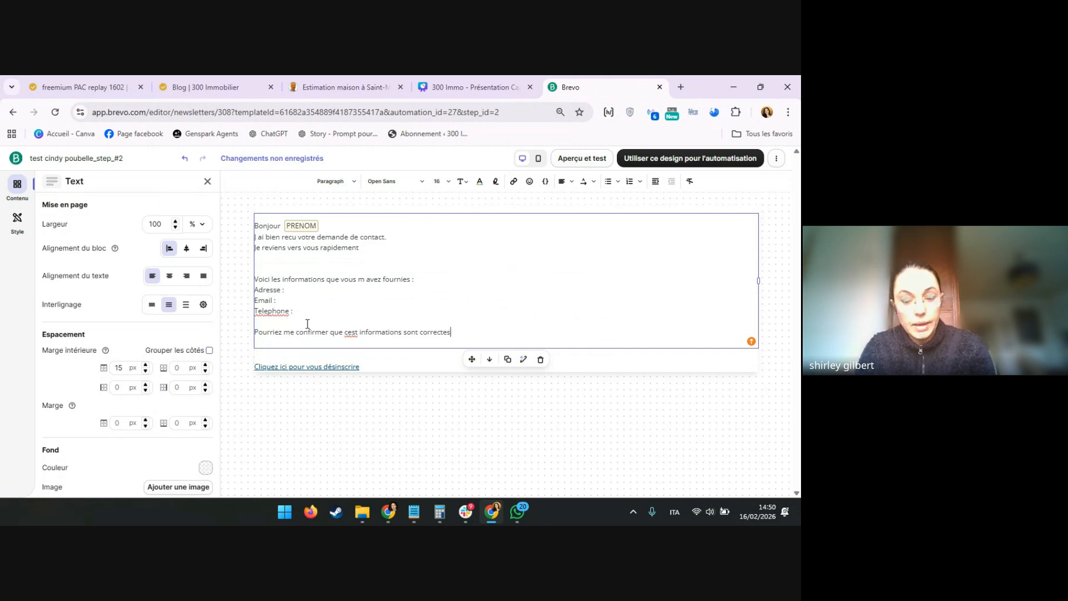
# Step: Add the line "Je fais débuter l adresse de votre secteur, ..." directly under the confirmation question
pyautogui.press('Return')
pyautogui.write('Je fais débuter l a')
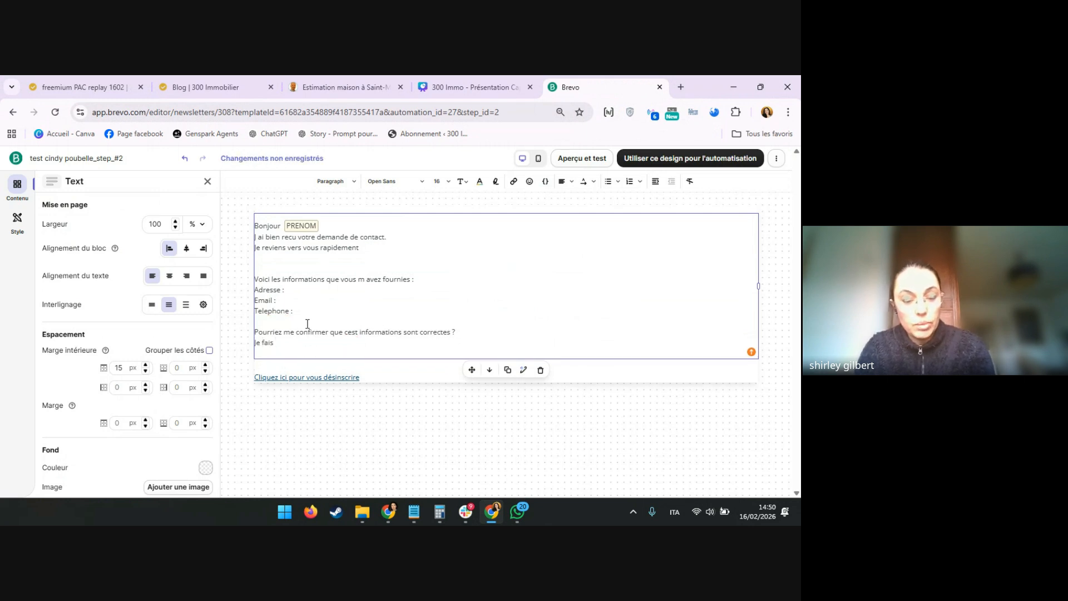
pyautogui.write('dres')
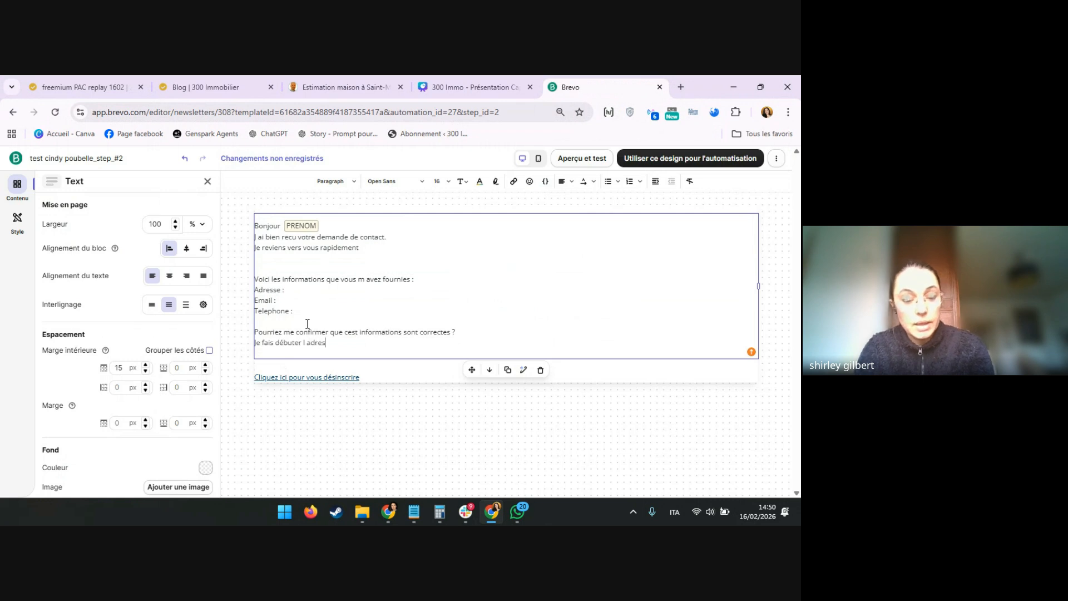
pyautogui.write('se de votre secteur')
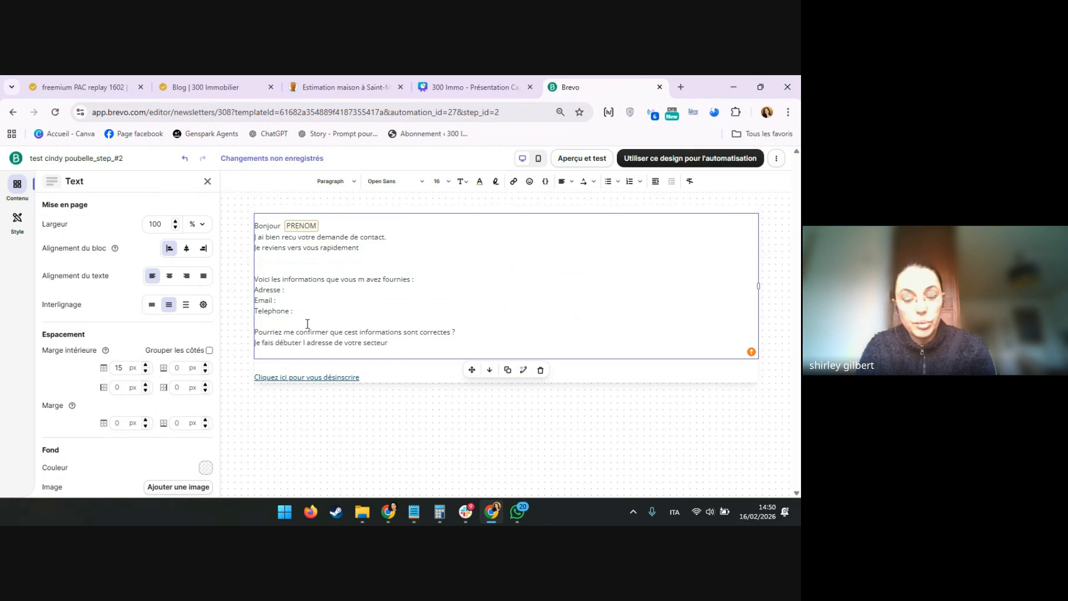
pyautogui.write(', ...')
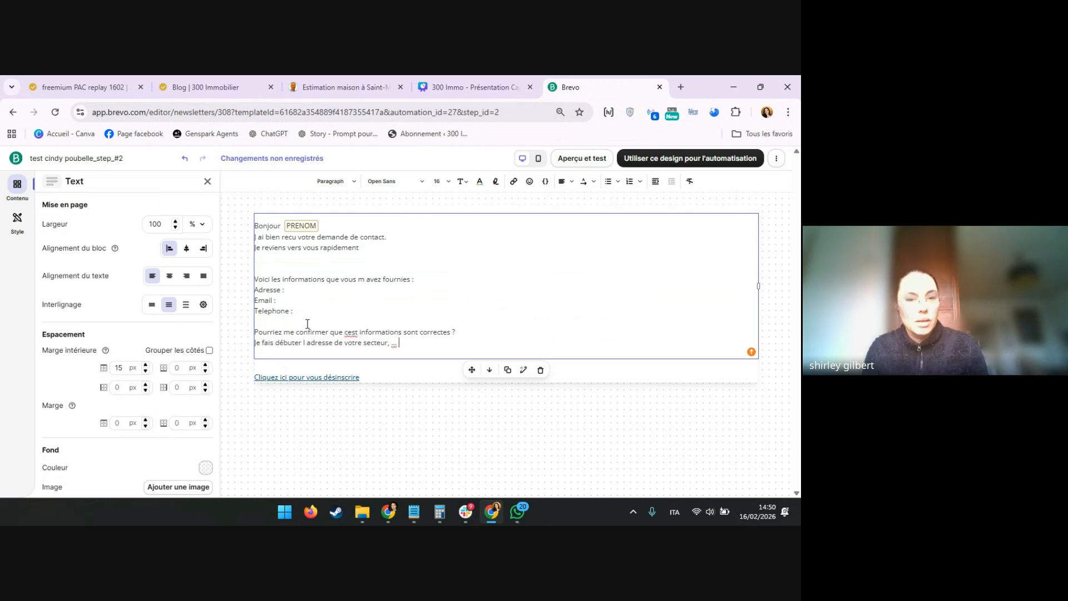
# Step: Change "cest" to "c'est" in the confirmation question and use the finished design for the automation
pyautogui.click(348, 332)
pyautogui.write("'")
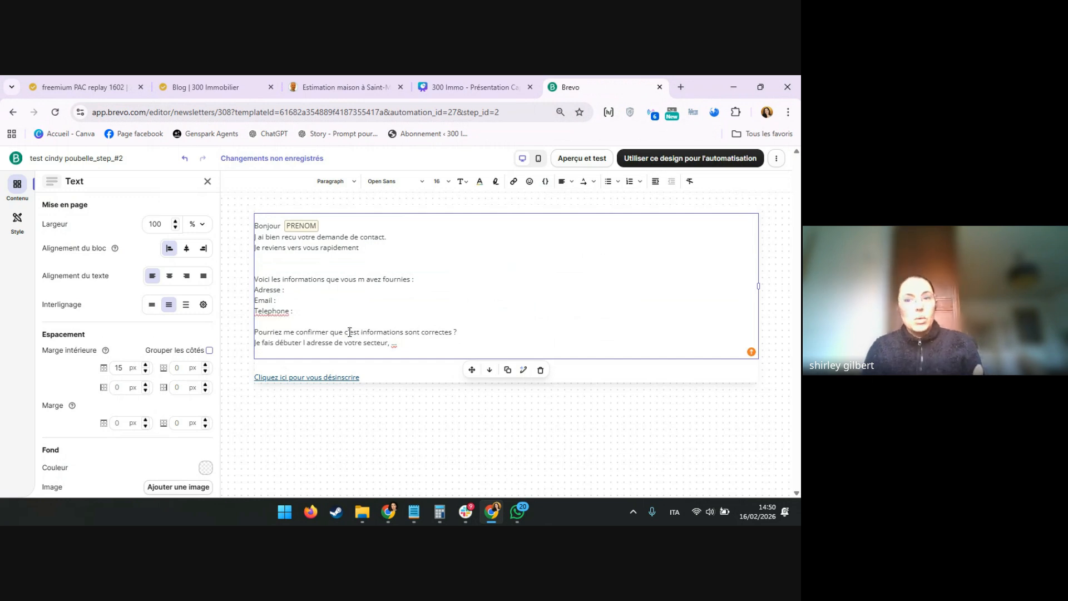
pyautogui.click(638, 156)
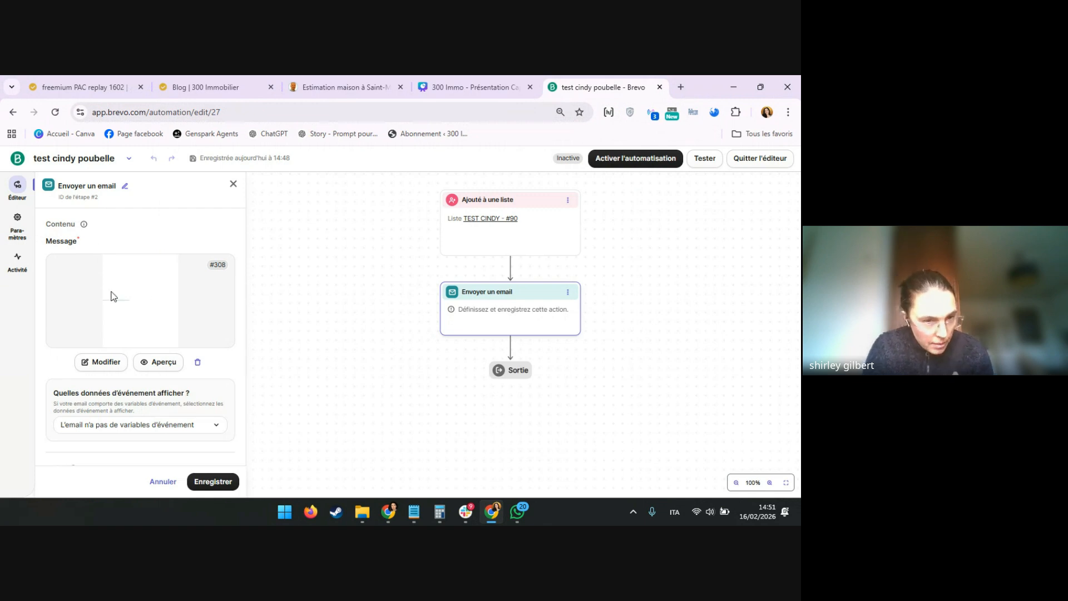
# Step: Set the email's subject to "Confirmation demande Immo"
pyautogui.scroll(-3, 111, 300)
pyautogui.click(98, 320)
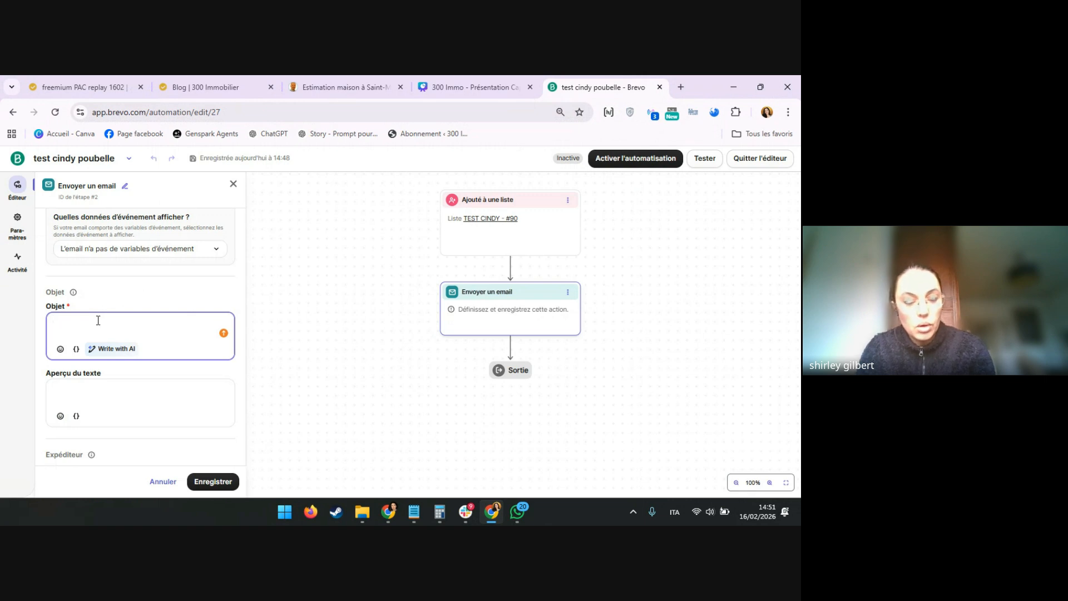
pyautogui.write('Confir')
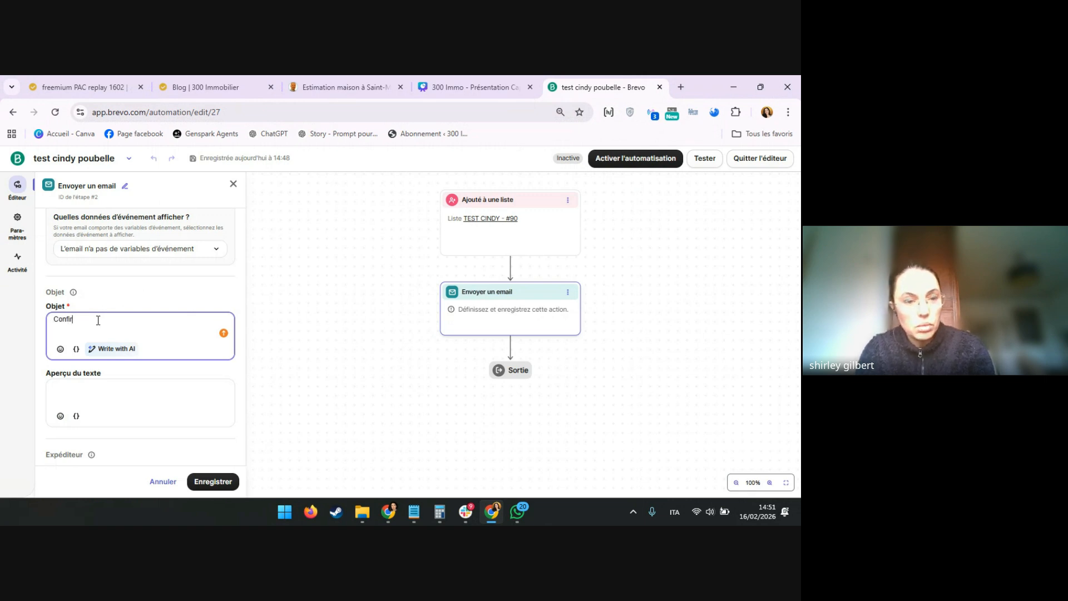
pyautogui.write('mation dem')
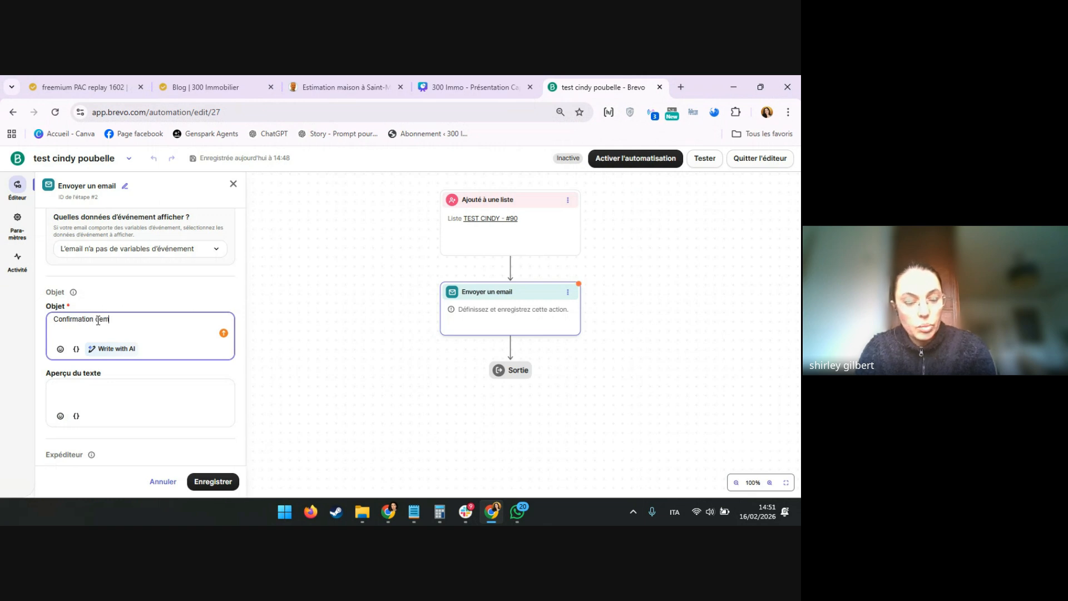
pyautogui.write('ande Immo')
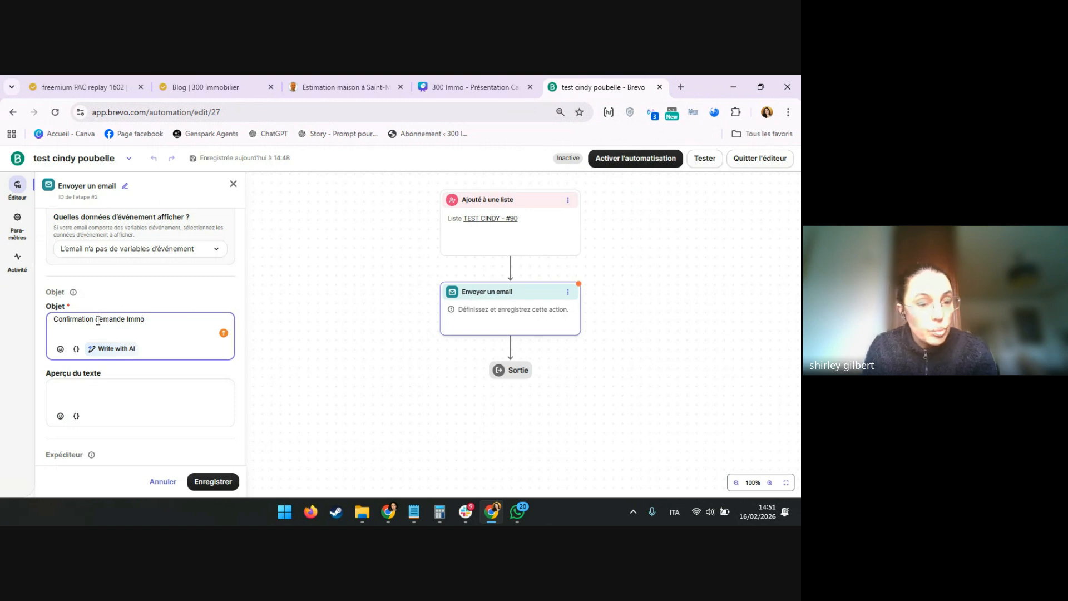
# Step: Search the subject's contact attributes for "ville", clear the search and return to the subject text
pyautogui.click(76, 350)
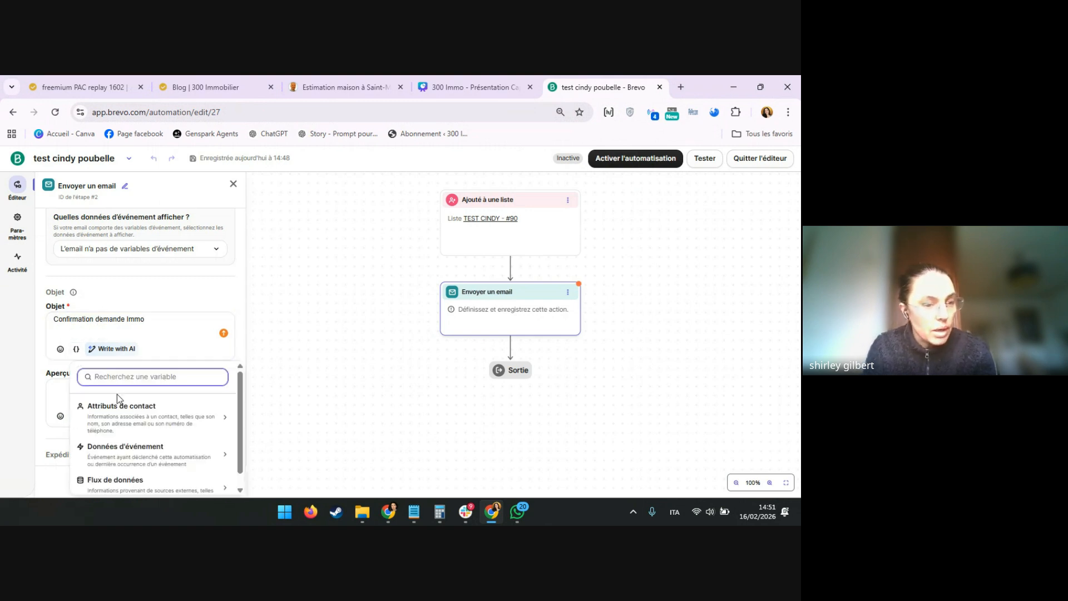
pyautogui.click(126, 410)
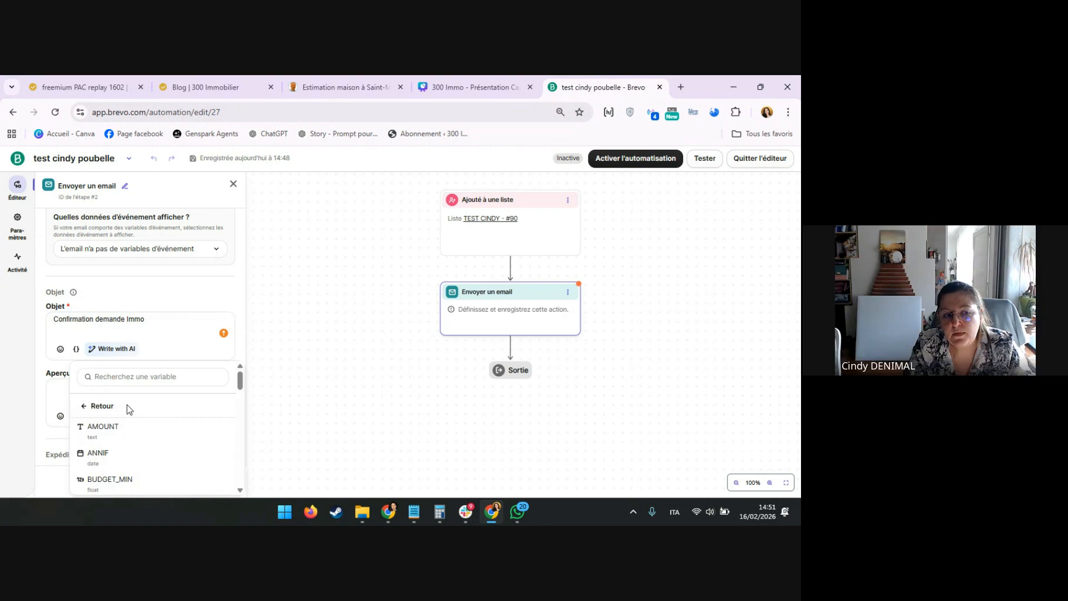
pyautogui.click(129, 377)
pyautogui.write('ville')
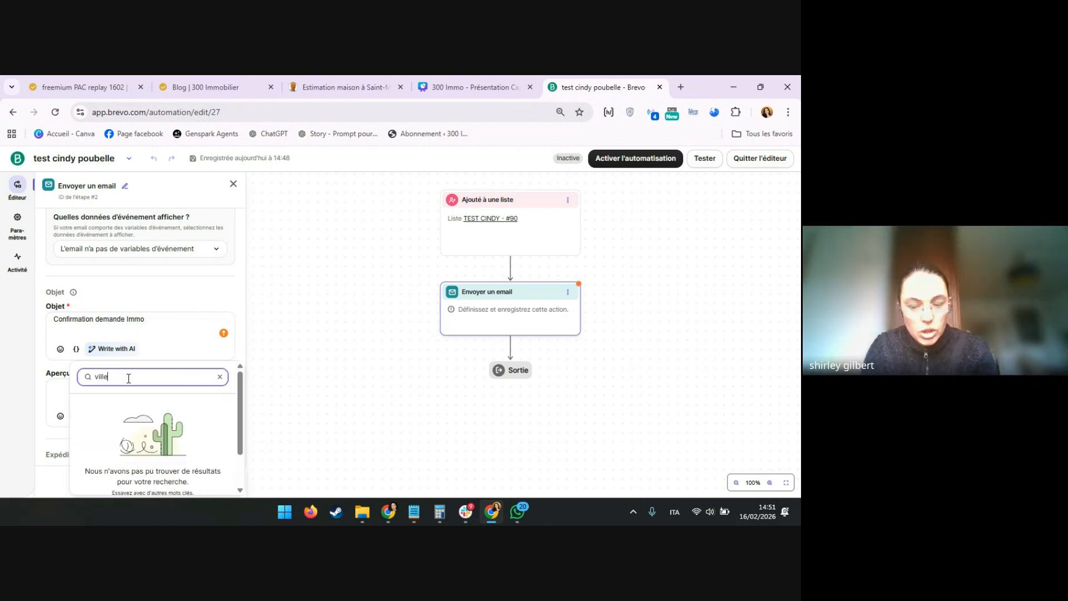
pyautogui.press('BackSpace')
pyautogui.press('BackSpace')
pyautogui.press('BackSpace')
pyautogui.press('BackSpace')
pyautogui.press('BackSpace')
pyautogui.click(167, 323)
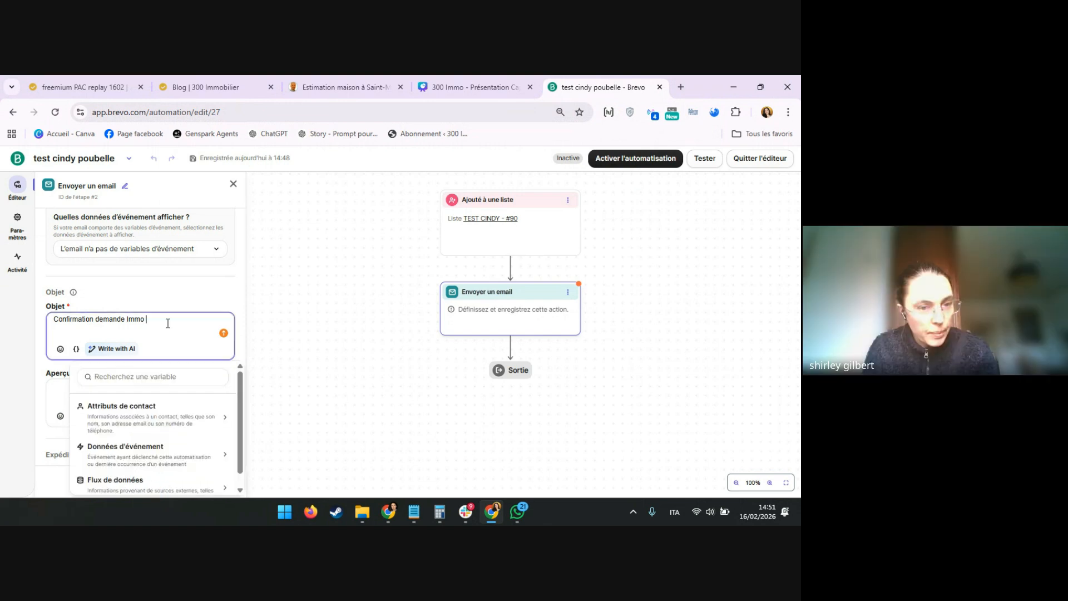
# Step: Turn on sending a CC copy in the email's additional settings, look through the remaining options and save them
pyautogui.scroll(-2, 162, 325)
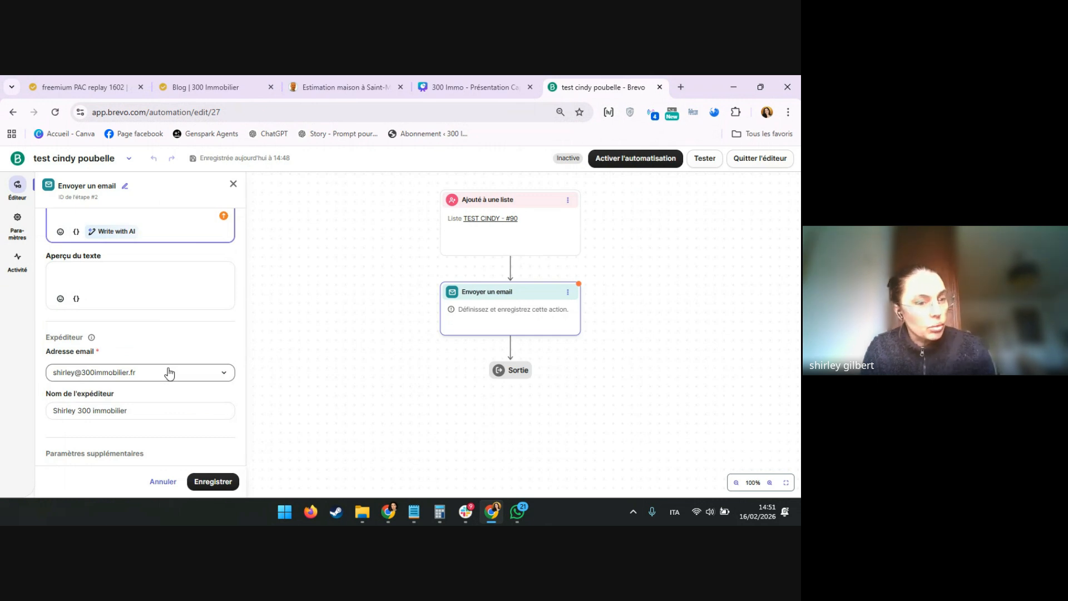
pyautogui.scroll(-2, 169, 373)
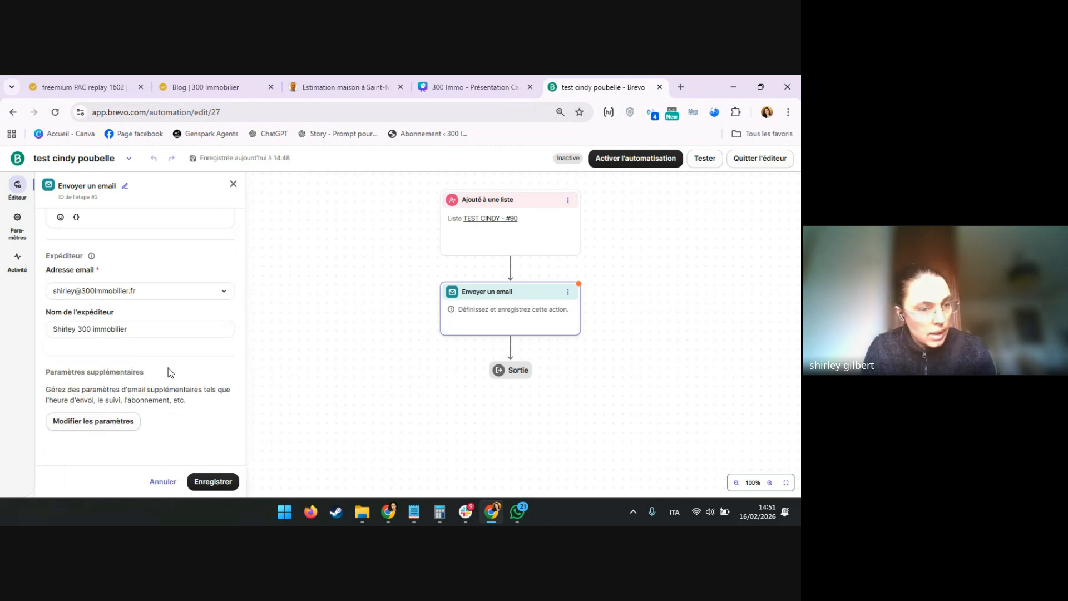
pyautogui.click(109, 426)
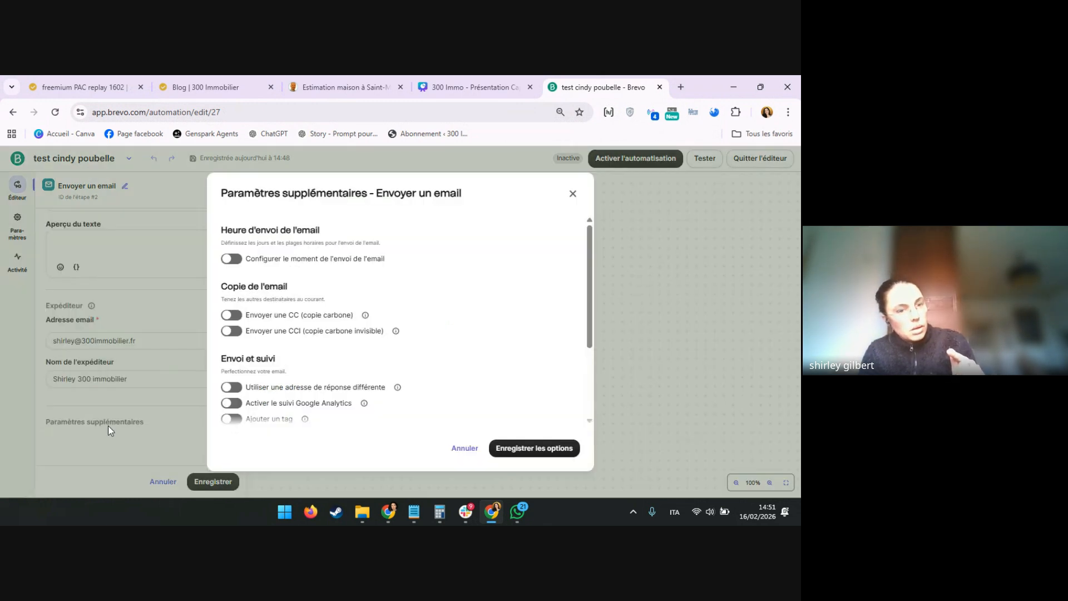
pyautogui.click(241, 317)
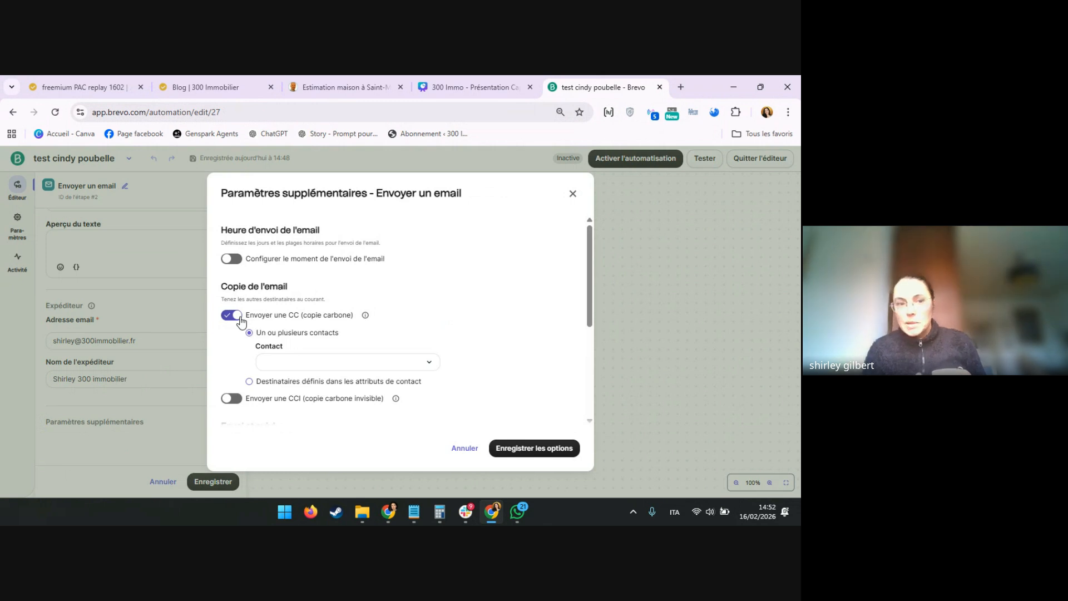
pyautogui.scroll(-2, 332, 367)
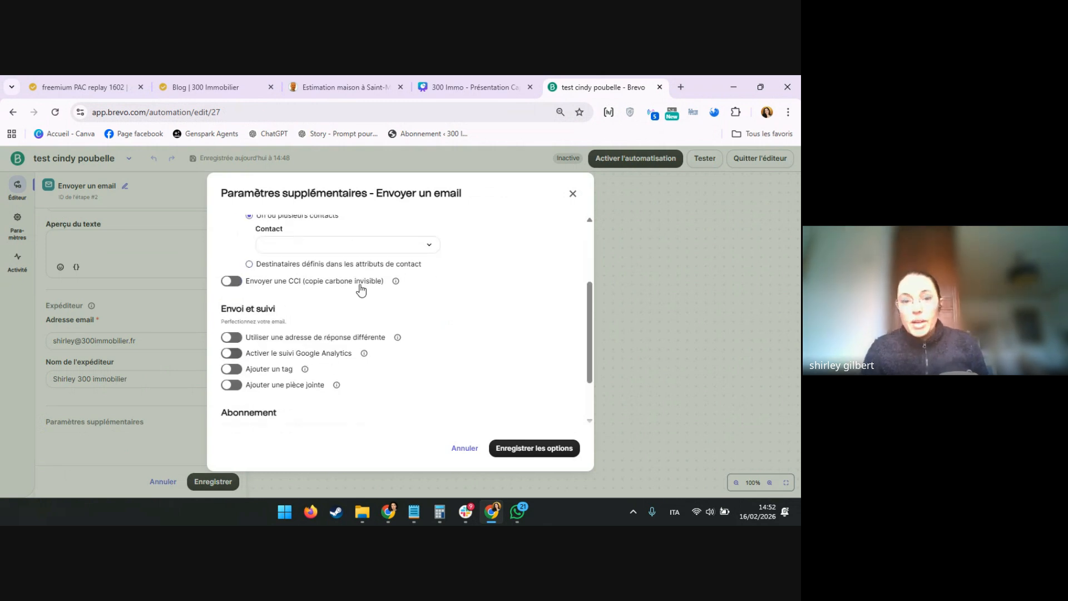
pyautogui.click(255, 371)
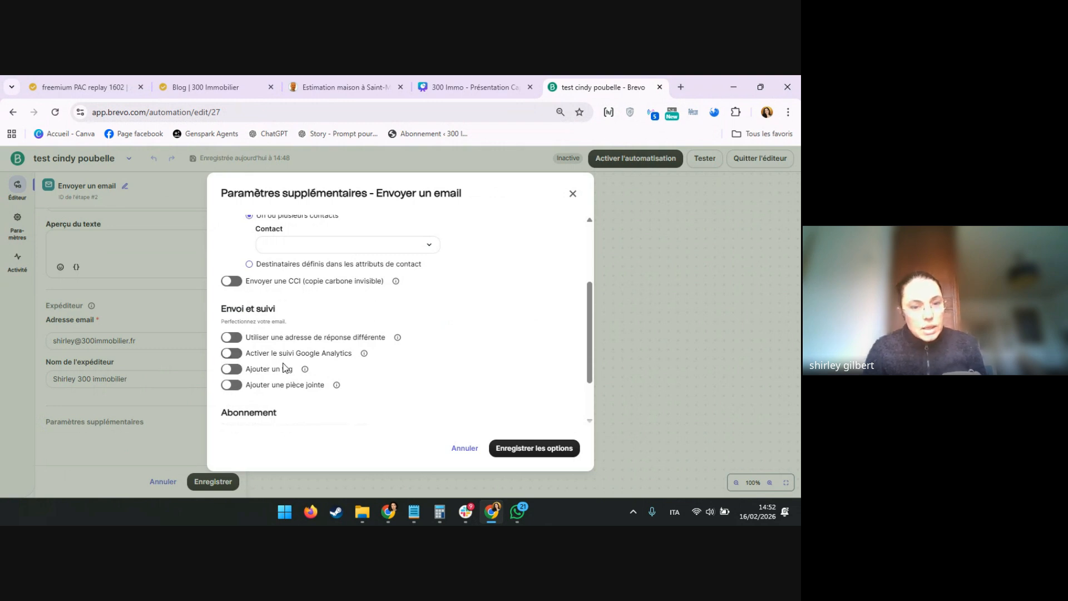
pyautogui.scroll(-1, 282, 367)
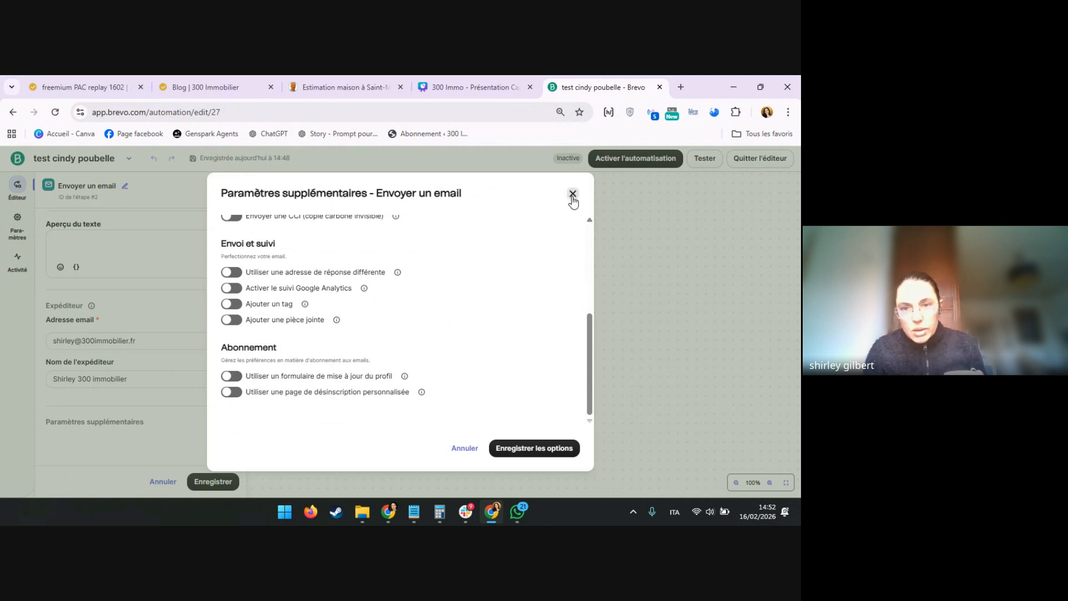
pyautogui.click(542, 451)
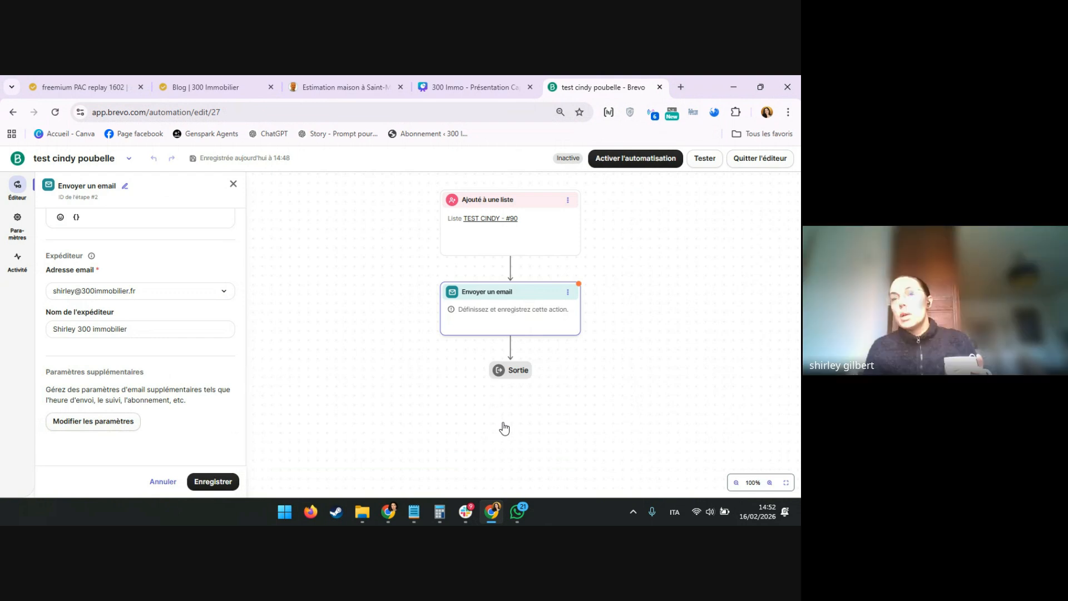
# Step: Try to activate the automation and return to the editor
pyautogui.click(622, 162)
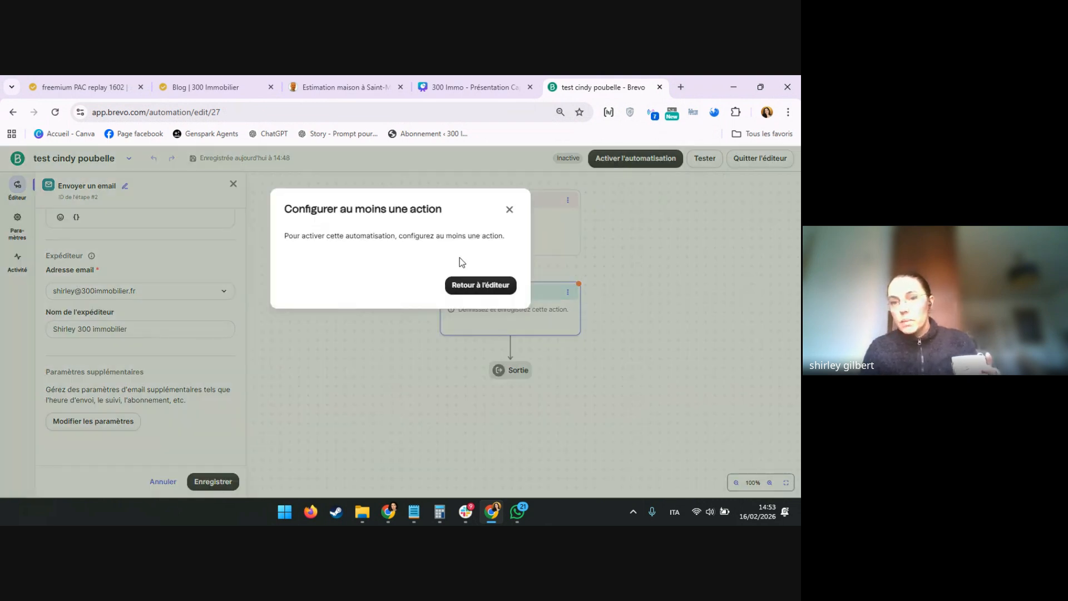
pyautogui.click(462, 285)
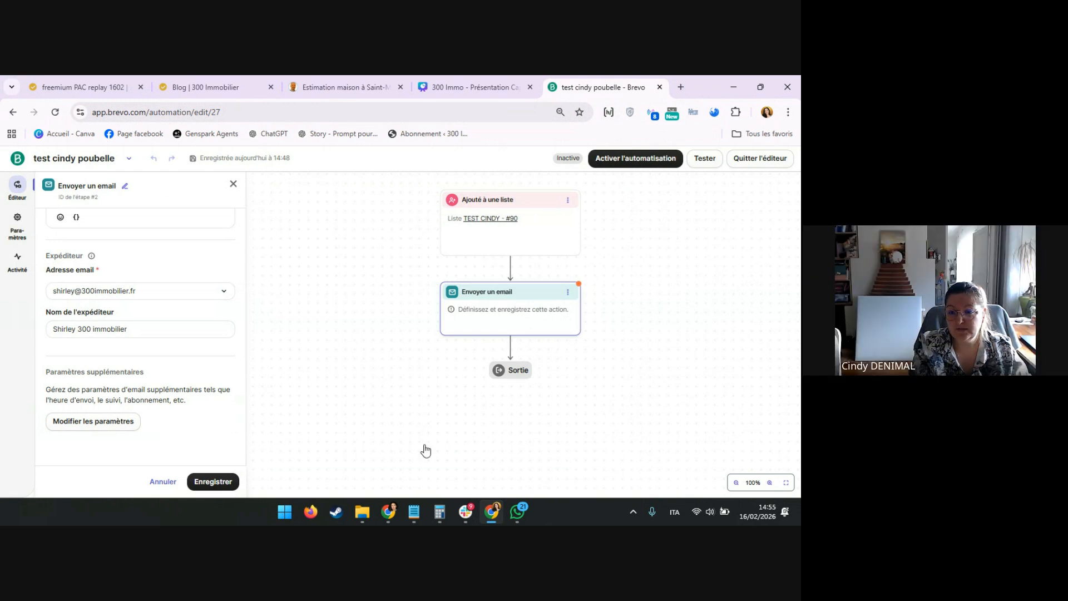
# Step: Switch to the WordPress admin, locate its Brevo entry and open the page for adding a new extension
pyautogui.click(494, 513)
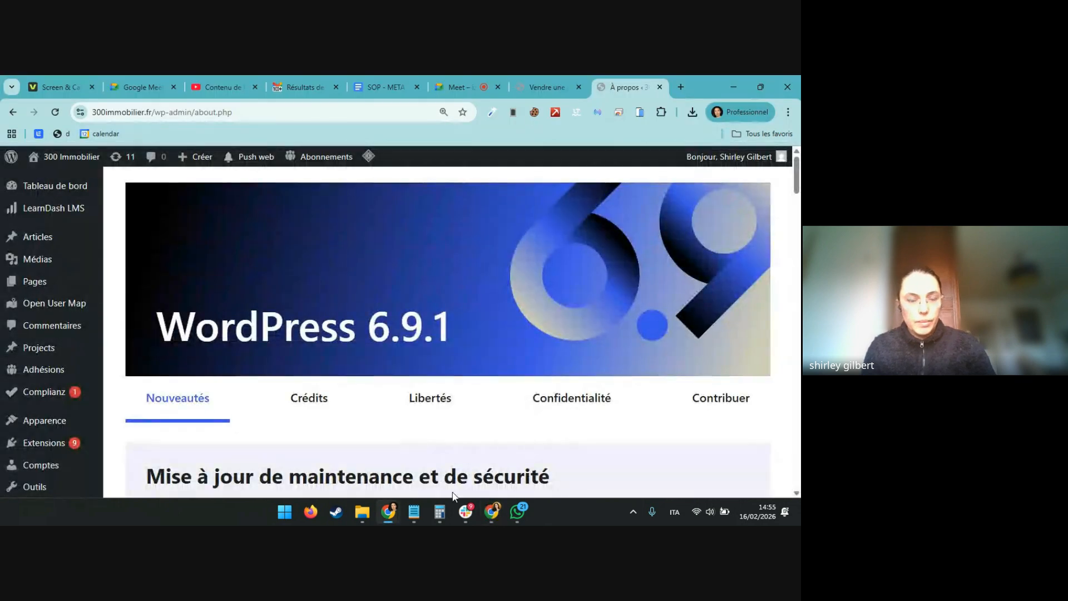
pyautogui.scroll(-4, 62, 346)
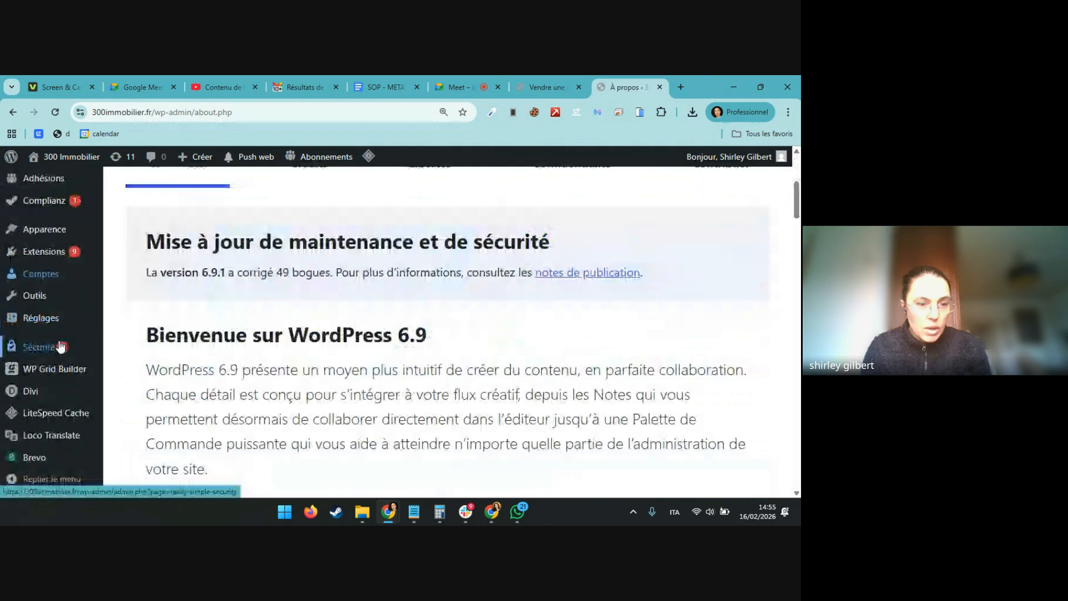
pyautogui.moveTo(41, 460)
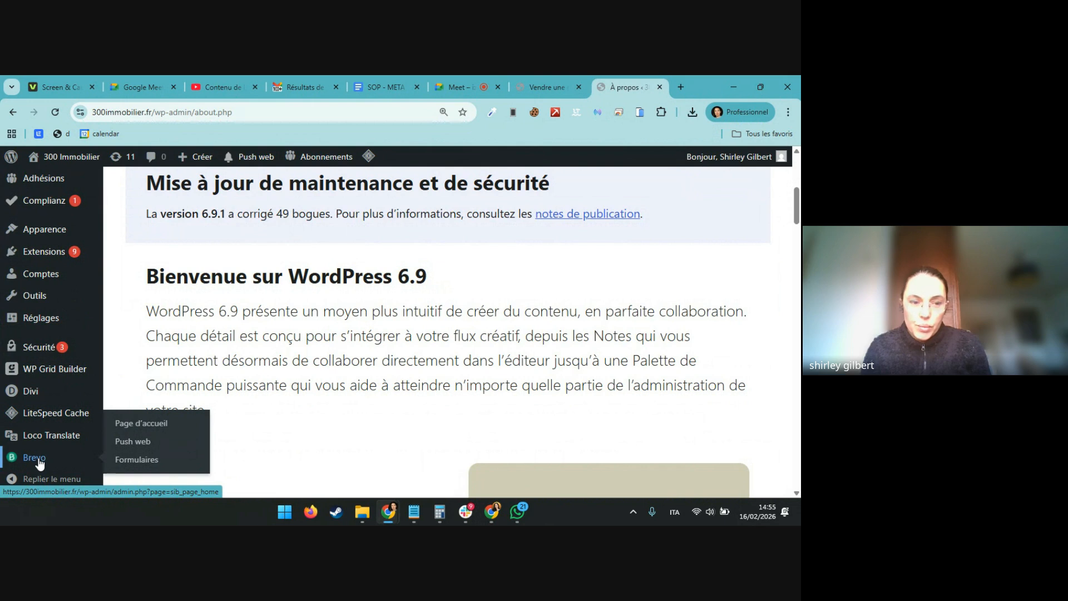
pyautogui.moveTo(43, 252)
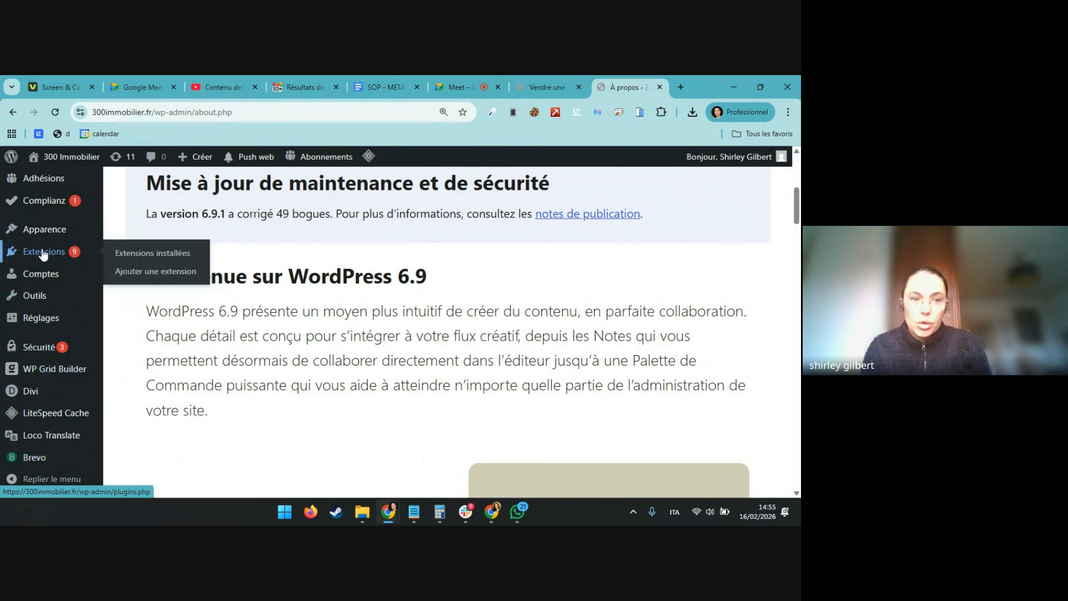
pyautogui.click(141, 272)
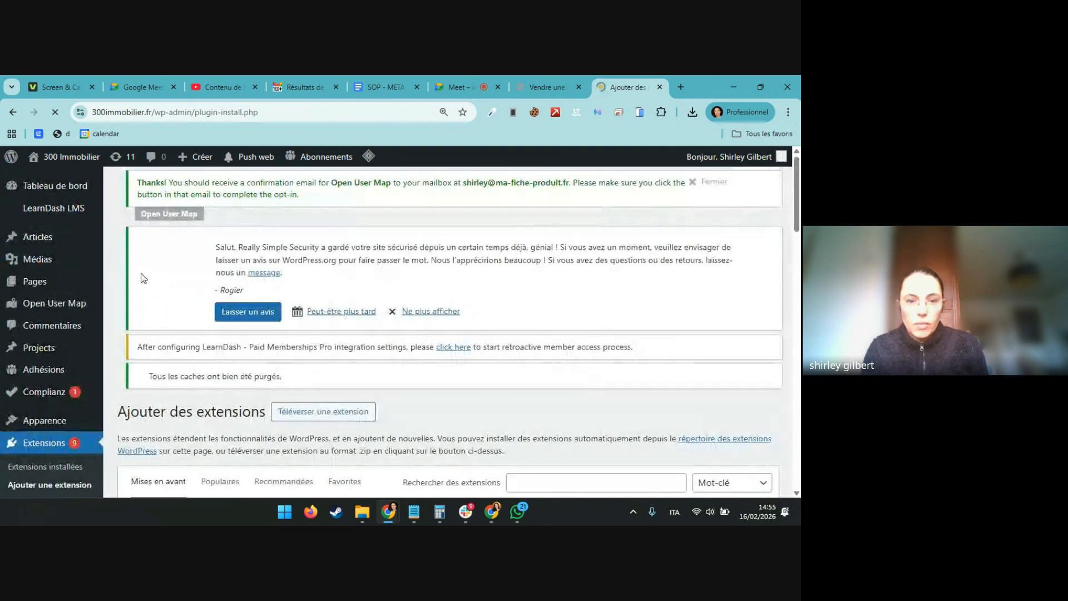
# Step: Search the WordPress extensions for "brevo" and locate the Brevo plugin among the results
pyautogui.scroll(-4, 400, 312)
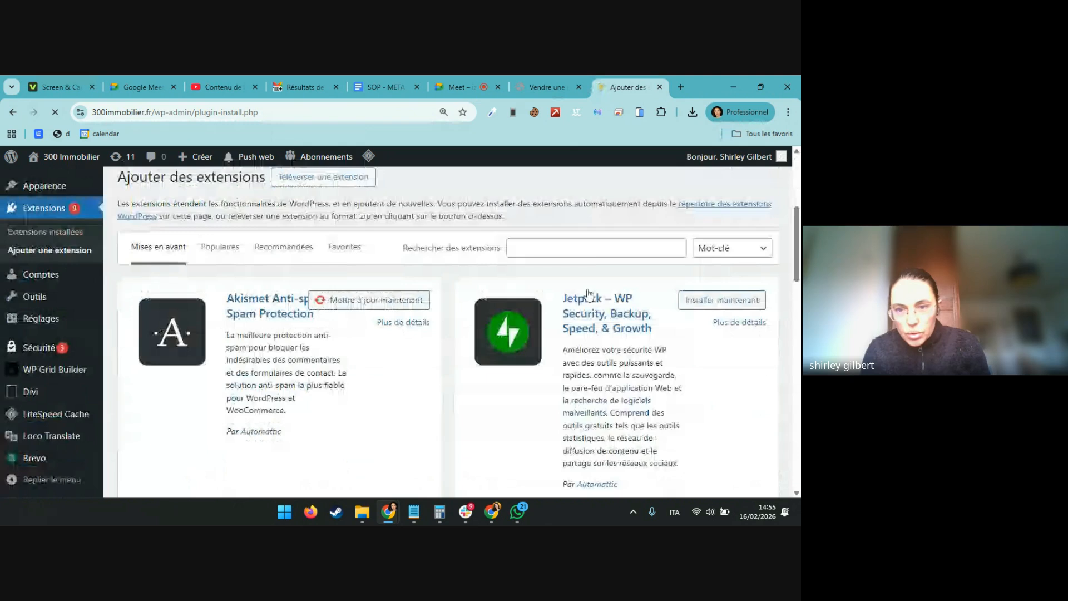
pyautogui.click(594, 248)
pyautogui.write('brev')
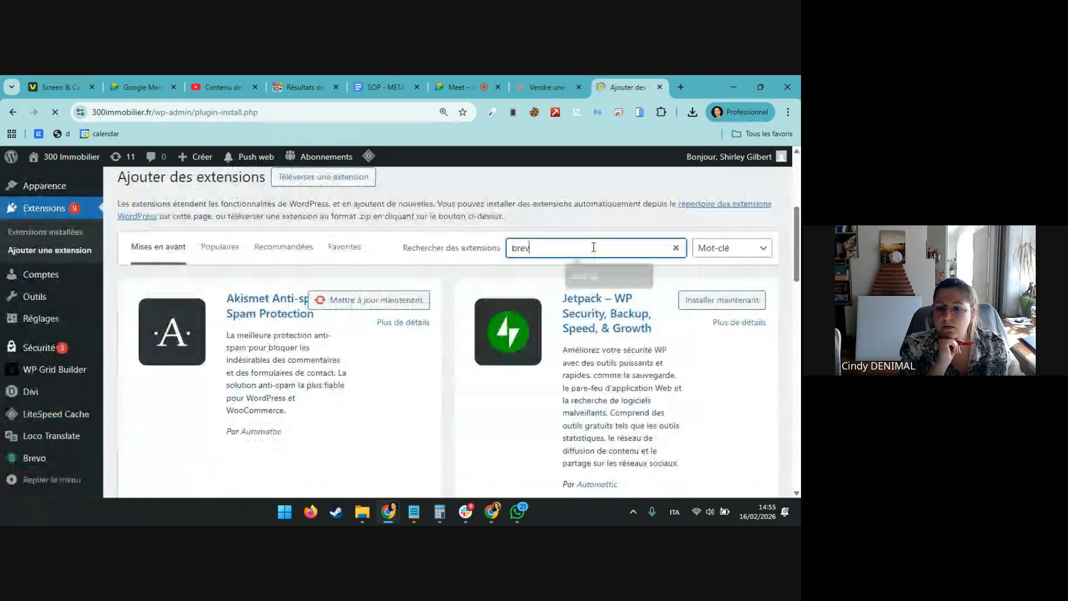
pyautogui.write('o')
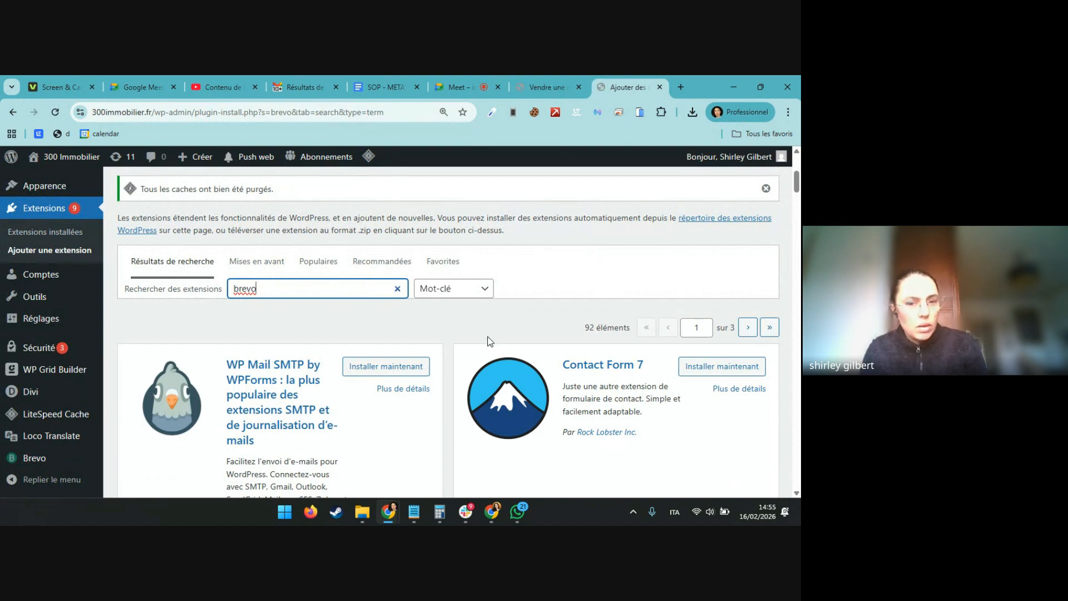
pyautogui.scroll(-5, 489, 341)
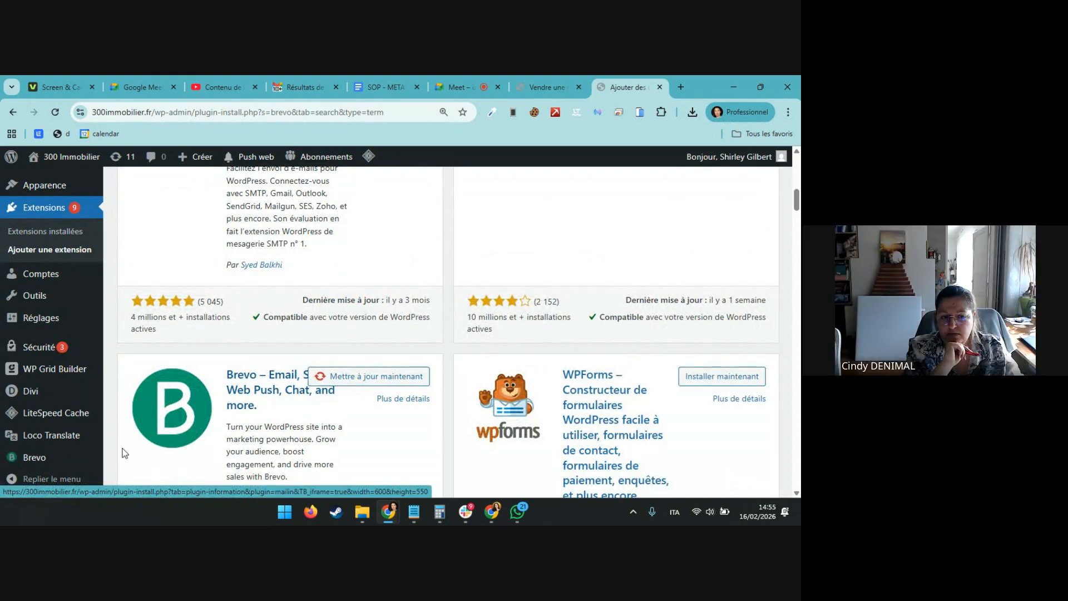
# Step: Open the Brevo plugin's form list and open the "Inscription Formation" form for editing
pyautogui.moveTo(70, 471)
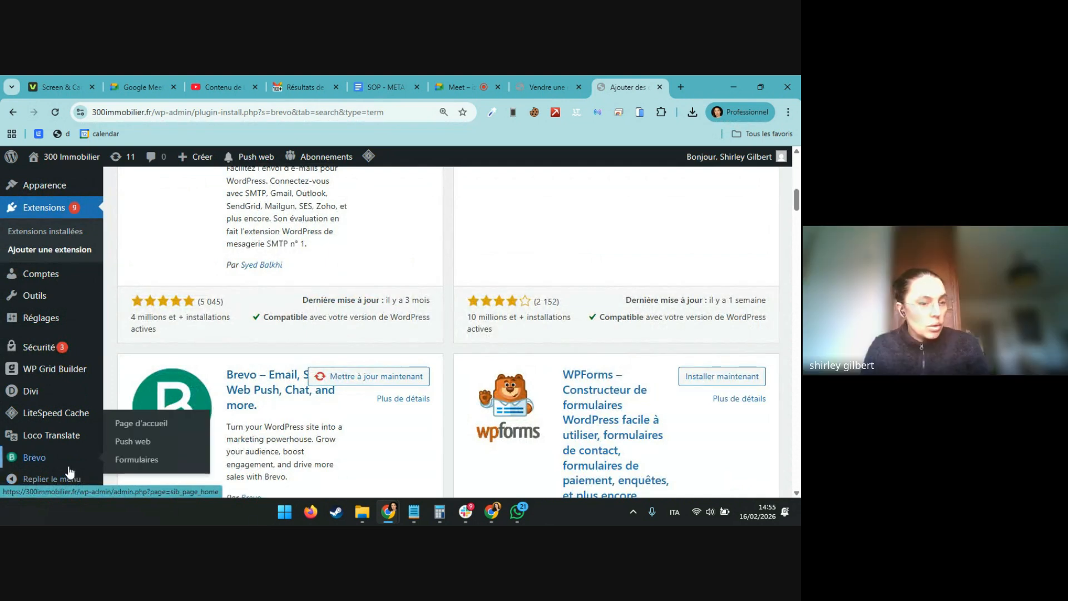
pyautogui.click(141, 460)
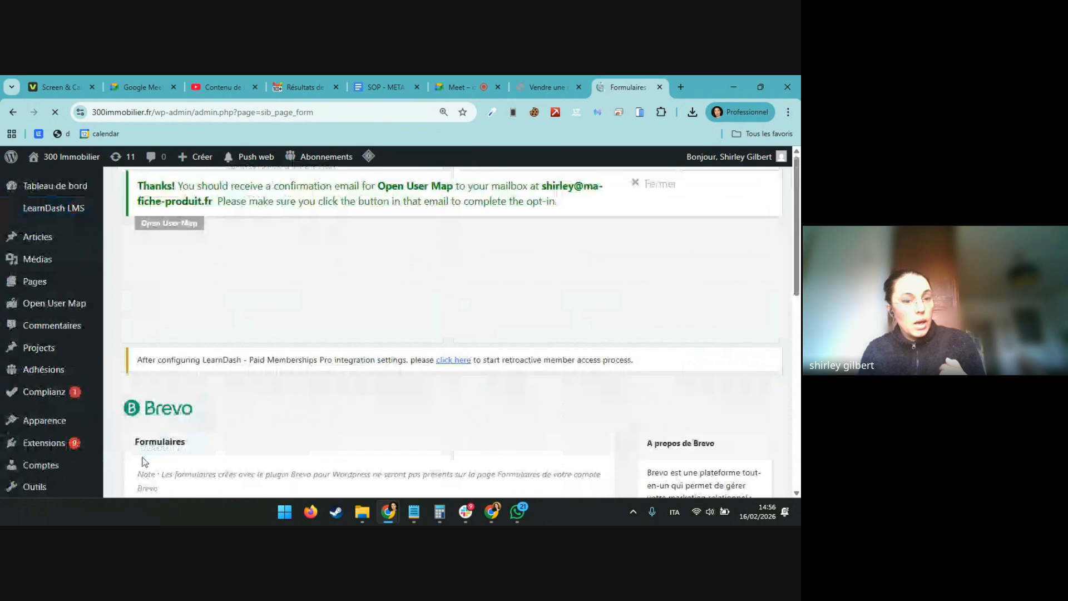
pyautogui.scroll(-3, 249, 301)
pyautogui.scroll(-3, 249, 302)
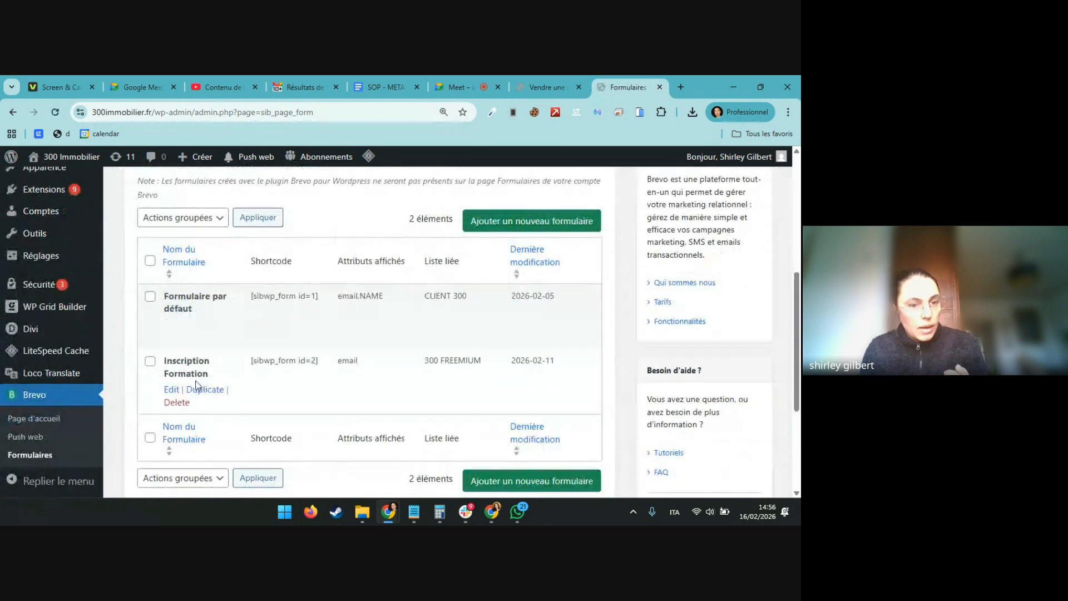
pyautogui.click(172, 390)
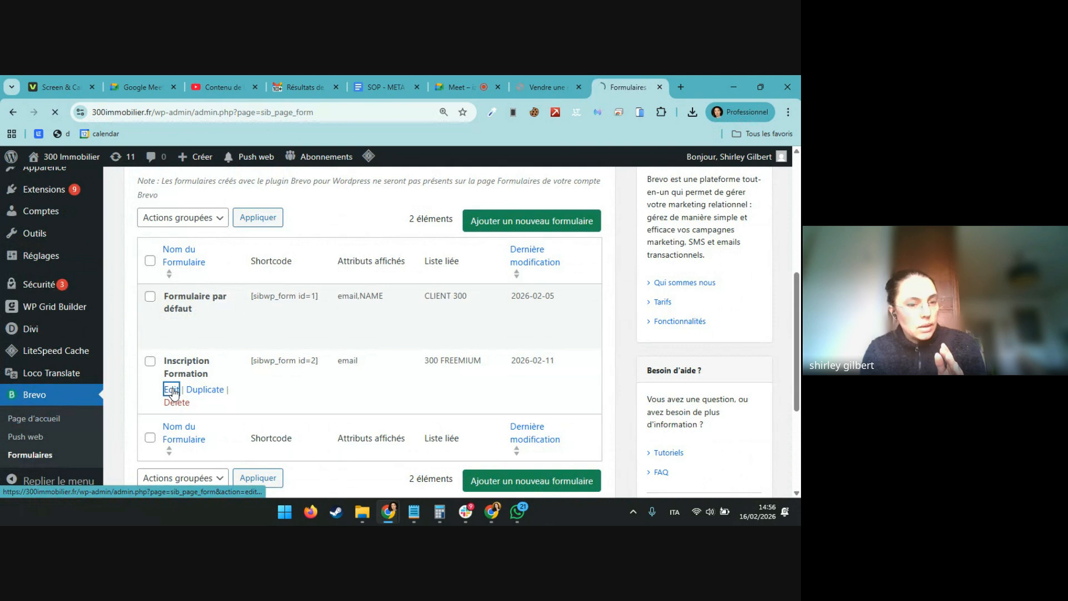
# Step: Review the "Inscription Formation" form's HTML code, preview and custom theme CSS
pyautogui.scroll(-6, 208, 377)
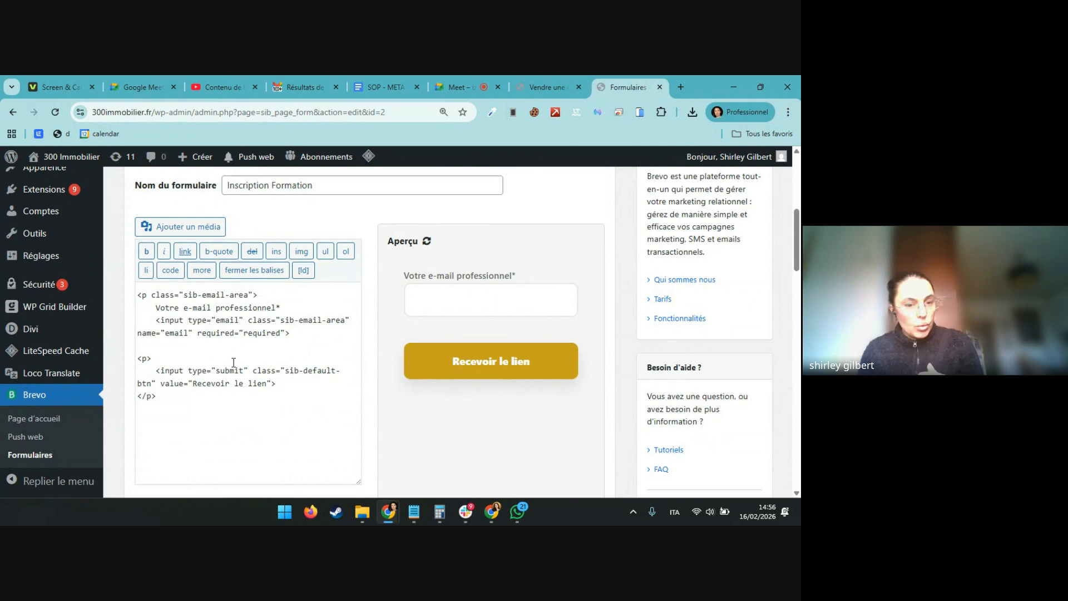
pyautogui.scroll(-15, 233, 362)
pyautogui.scroll(-1, 234, 362)
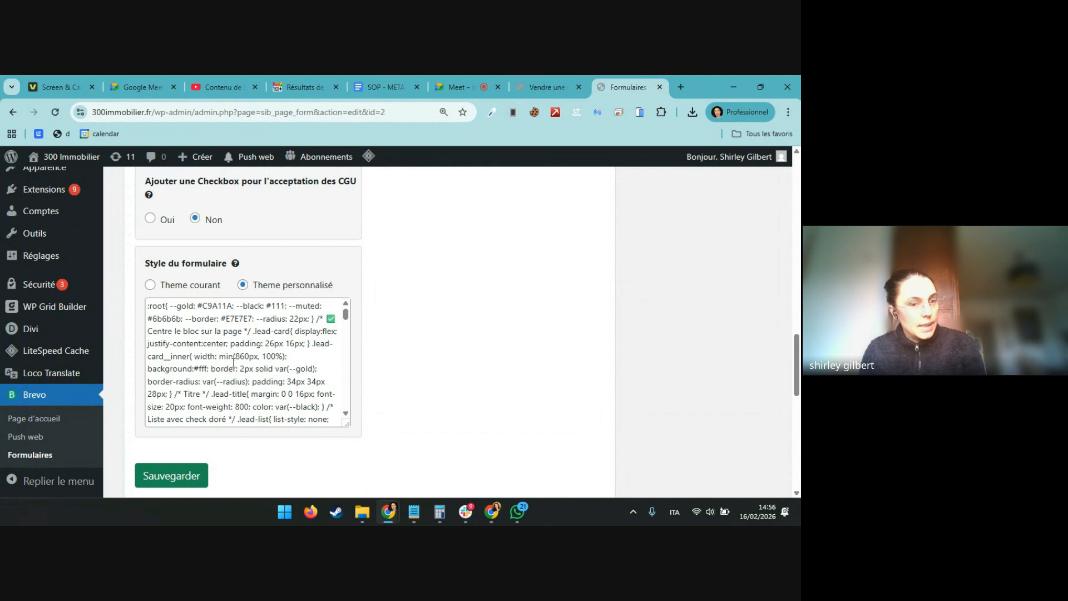
pyautogui.scroll(12, 234, 362)
pyautogui.scroll(3, 485, 288)
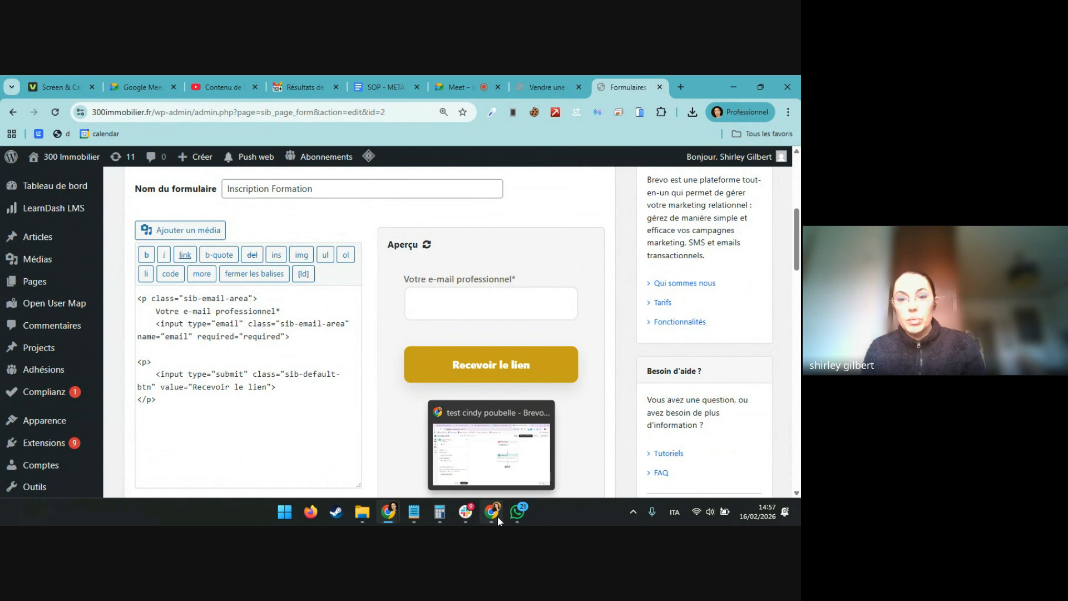
# Step: Switch briefly to the Brevo automation, then return to the WordPress form and view its code and shortcode
pyautogui.click(484, 463)
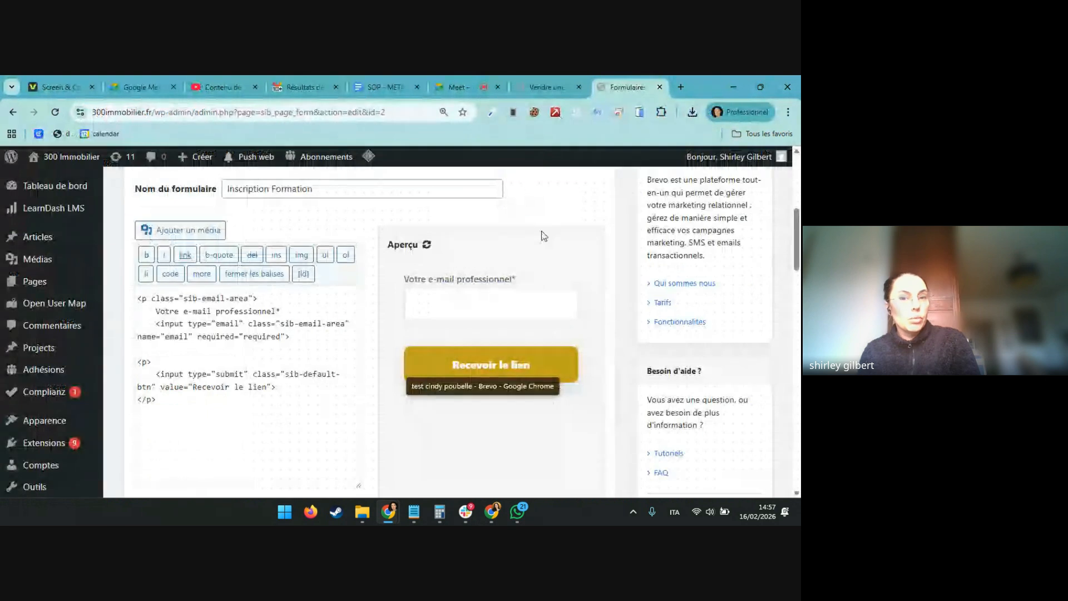
pyautogui.click(497, 511)
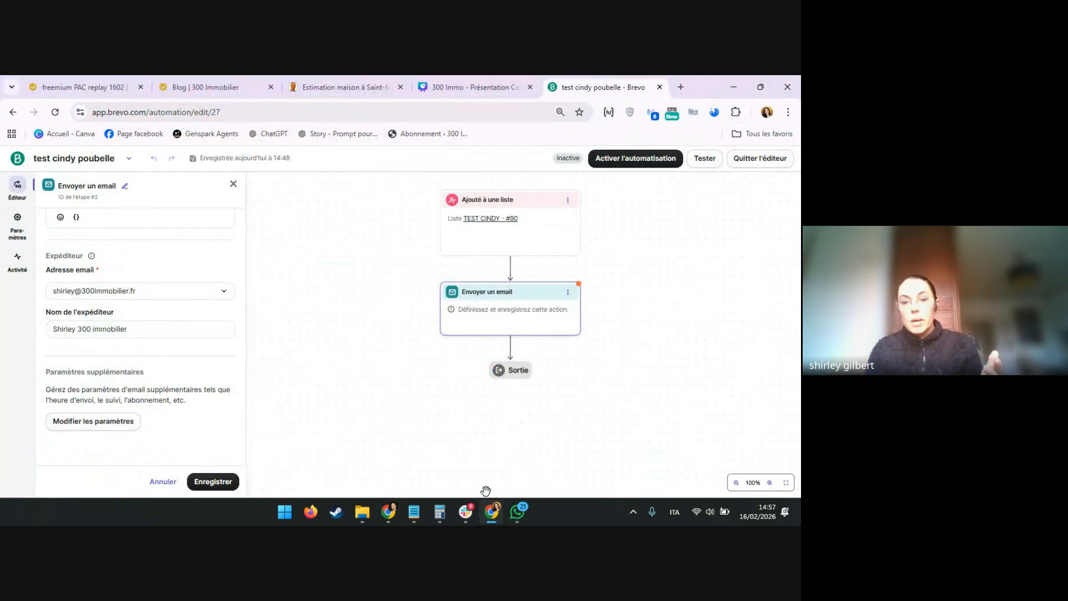
pyautogui.click(390, 511)
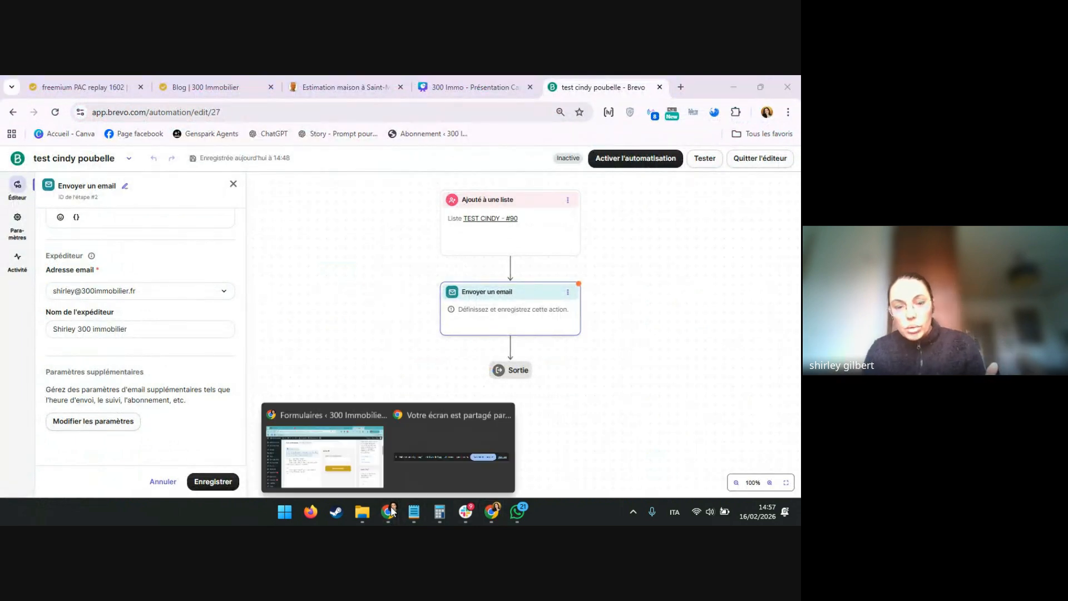
pyautogui.click(375, 465)
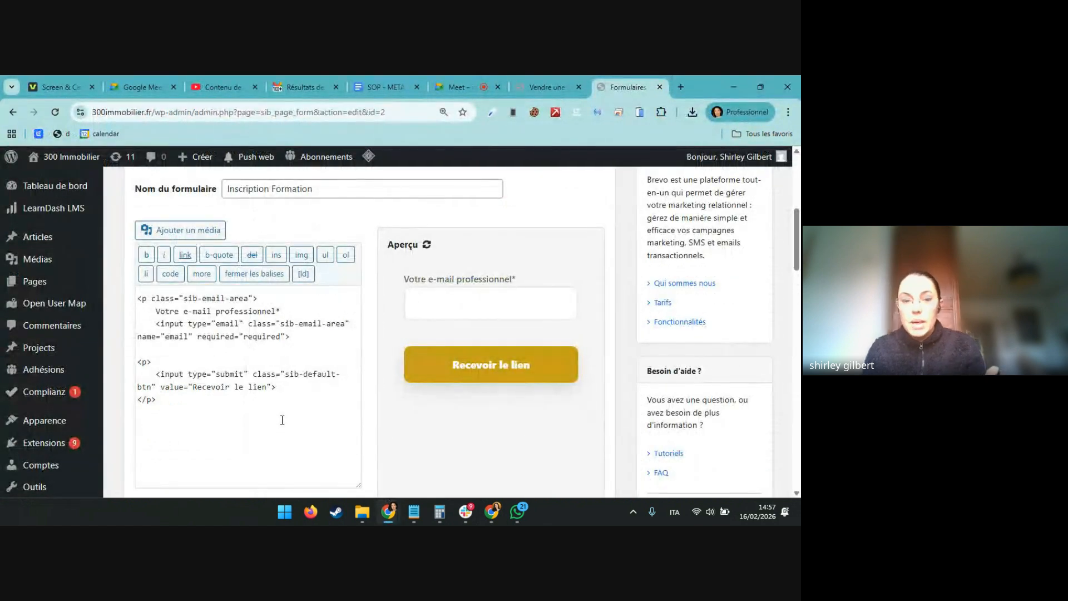
pyautogui.scroll(-1, 282, 421)
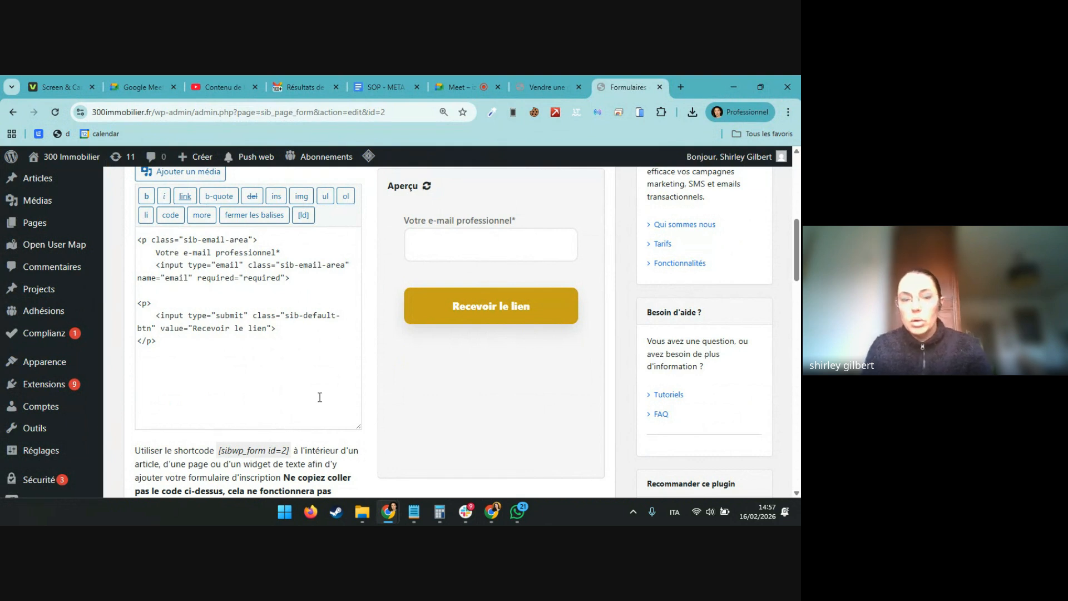
# Step: Switch back to the Brevo automation "test cindy poubelle" and leave its editor without saving the changes
pyautogui.click(492, 512)
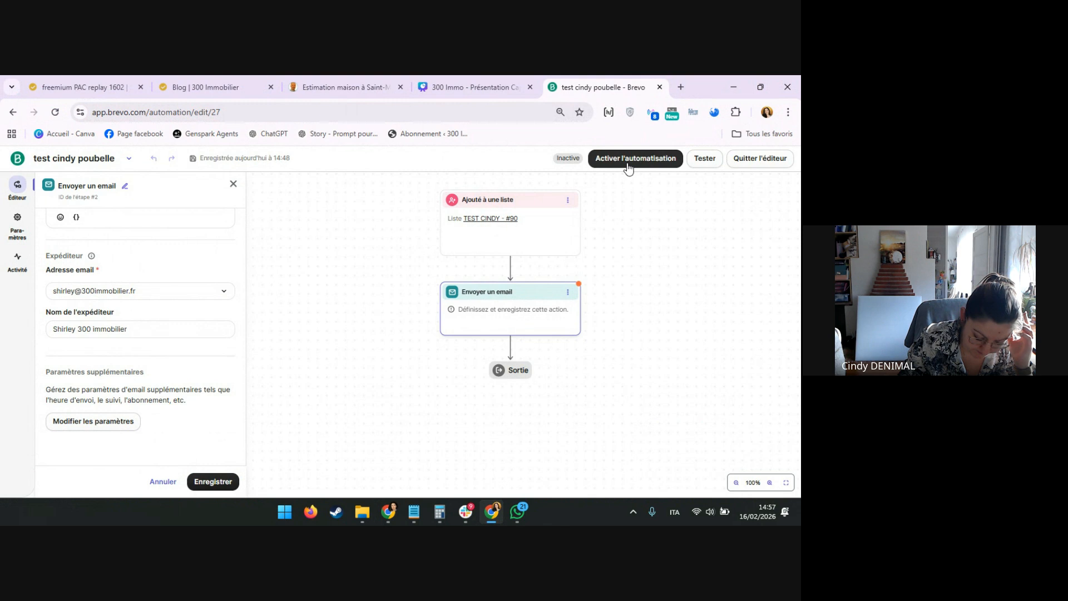
pyautogui.click(17, 158)
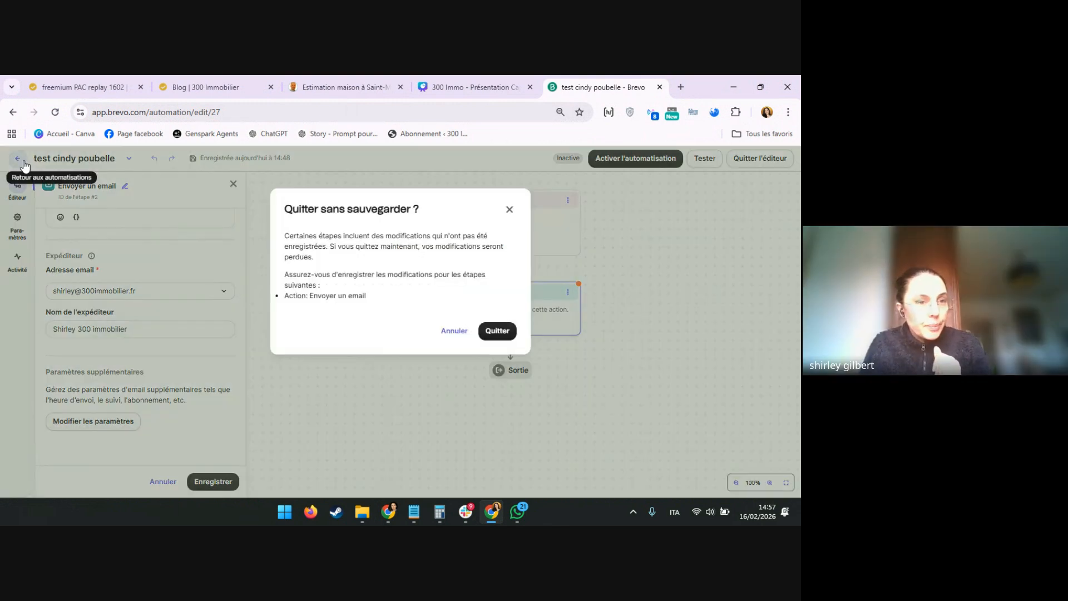
pyautogui.click(496, 332)
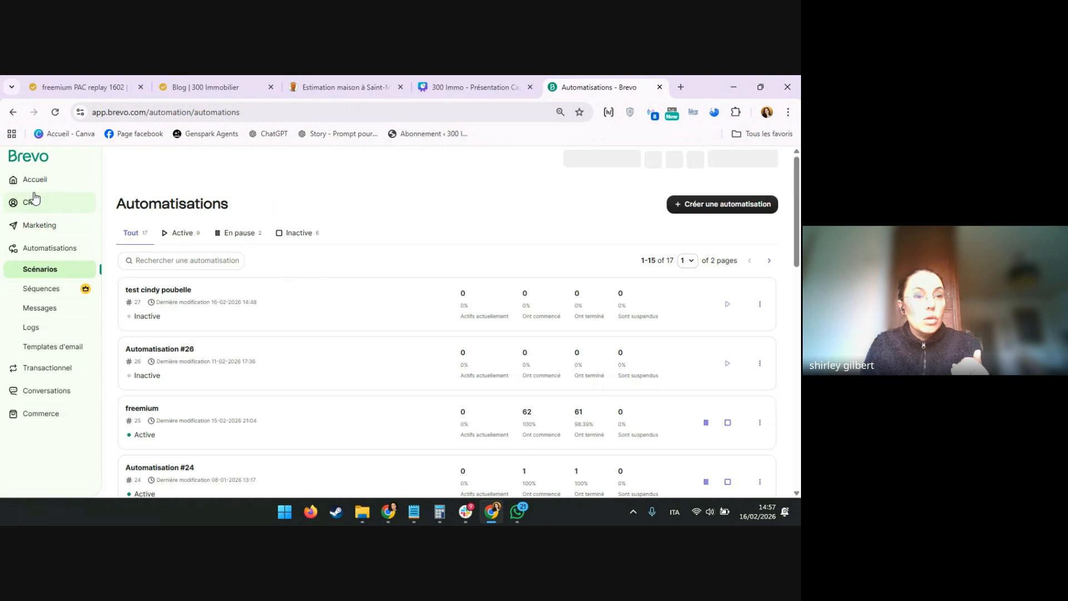
# Step: Open the CRM's contact lists and view the "300 FREEMIUM" list
pyautogui.click(34, 202)
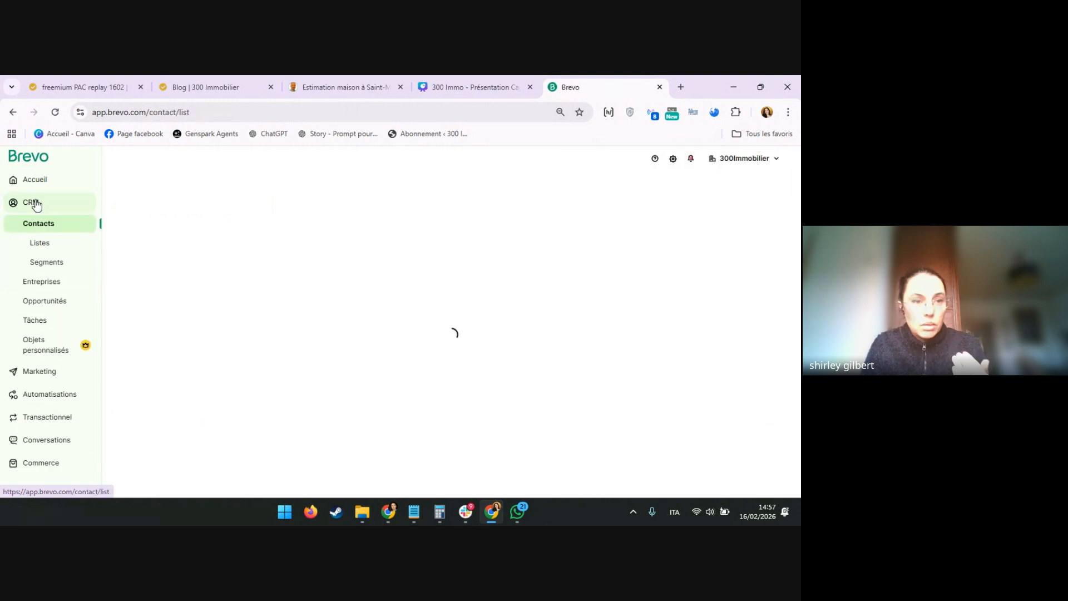
pyautogui.click(45, 244)
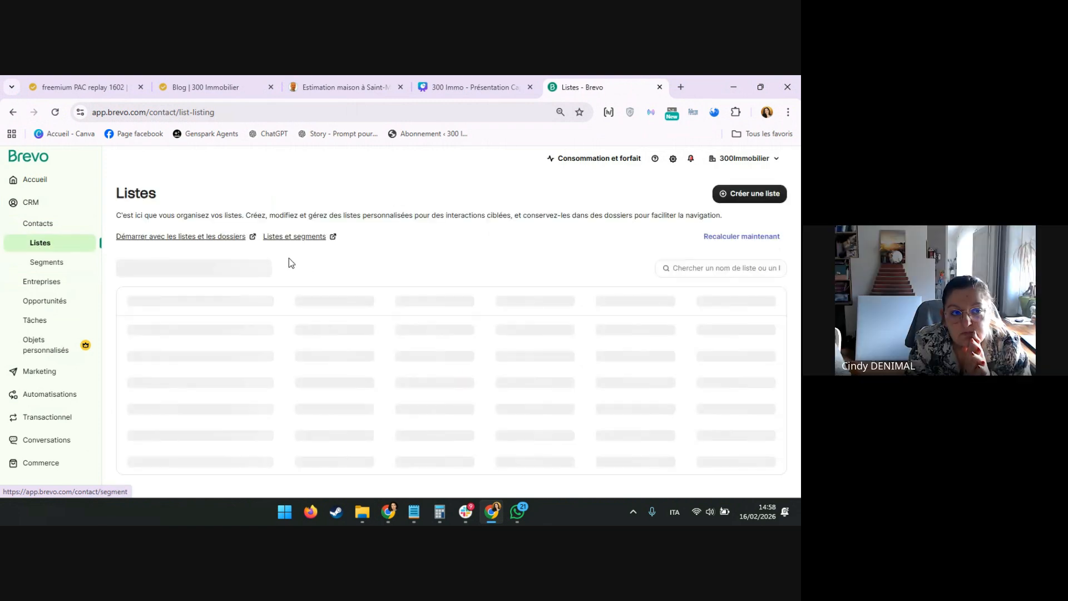
pyautogui.scroll(-1, 289, 267)
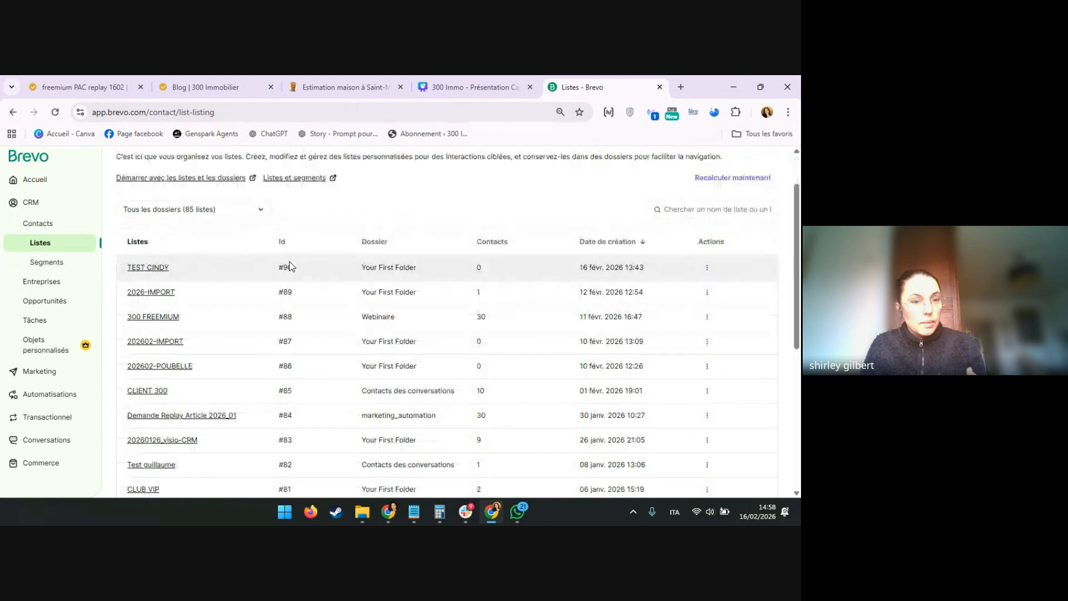
pyautogui.click(155, 319)
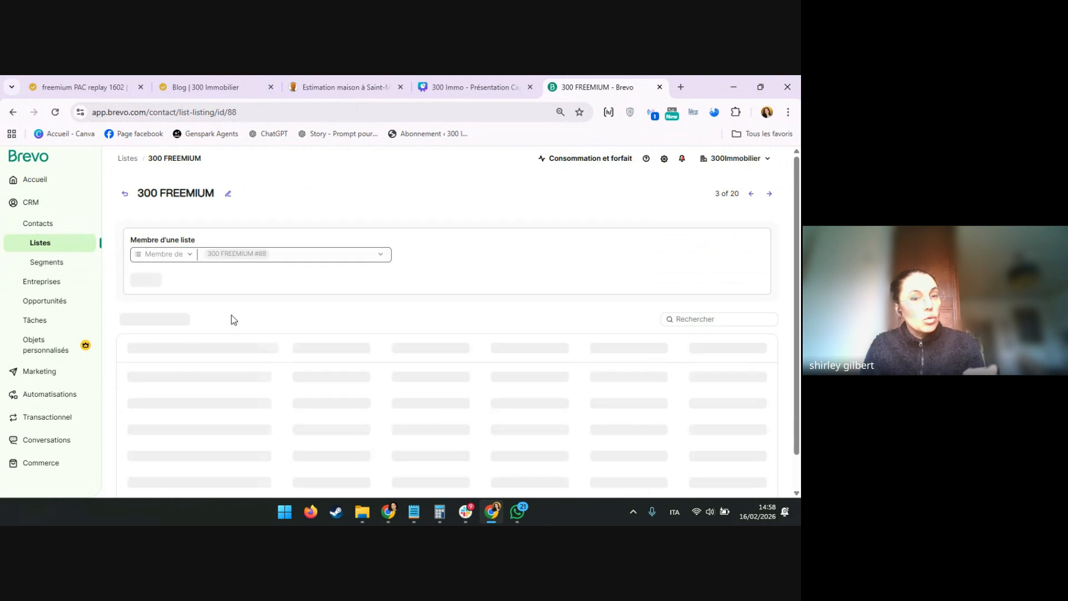
# Step: Go to the second page of the "300 FREEMIUM" contacts and open the second-to-last contact's record
pyautogui.scroll(-7, 232, 319)
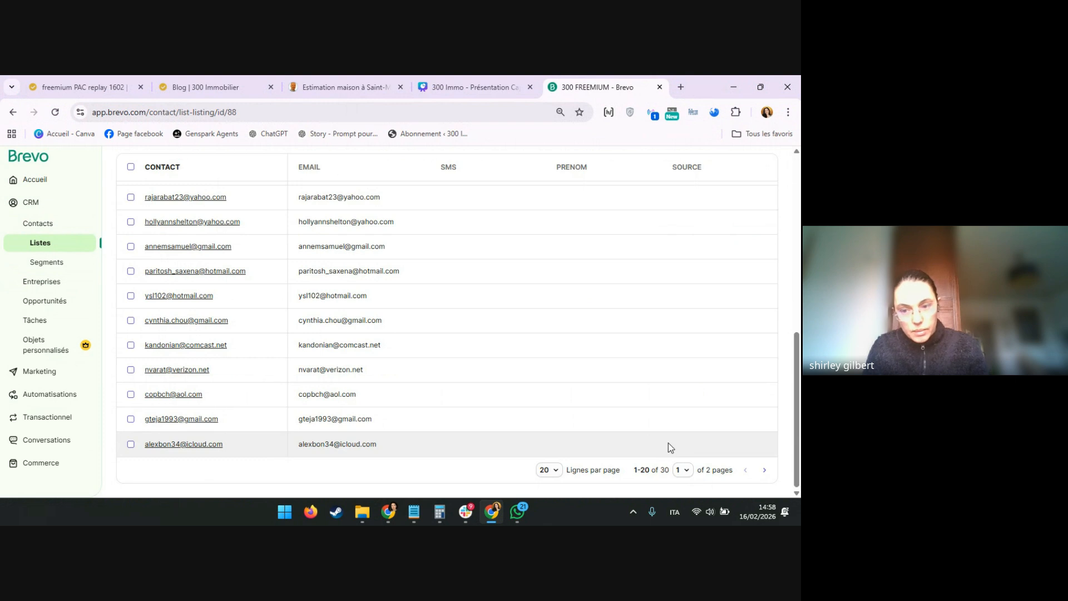
pyautogui.click(764, 472)
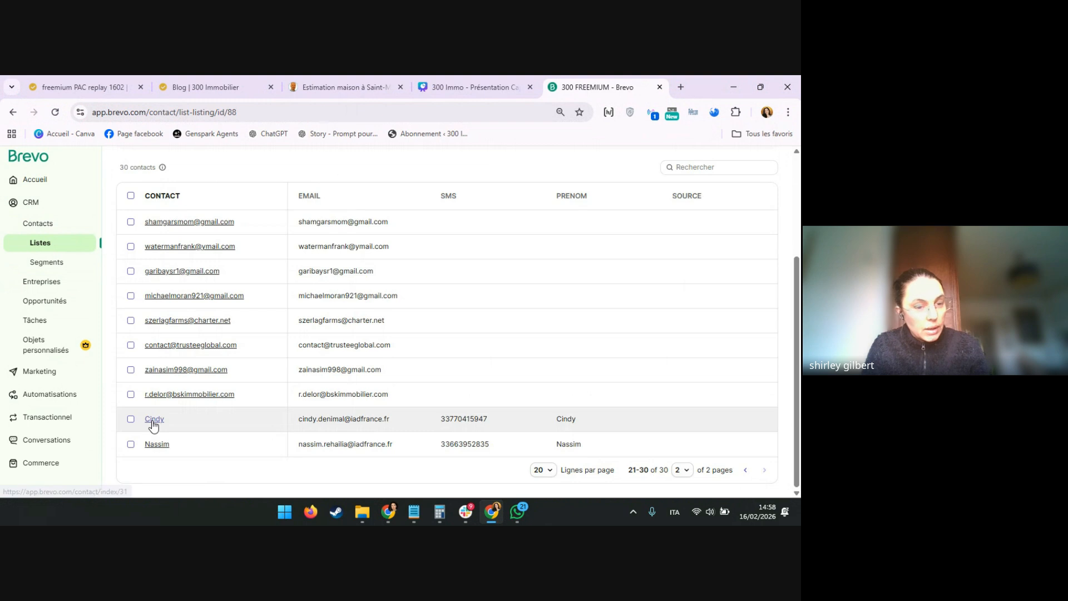
pyautogui.click(154, 420)
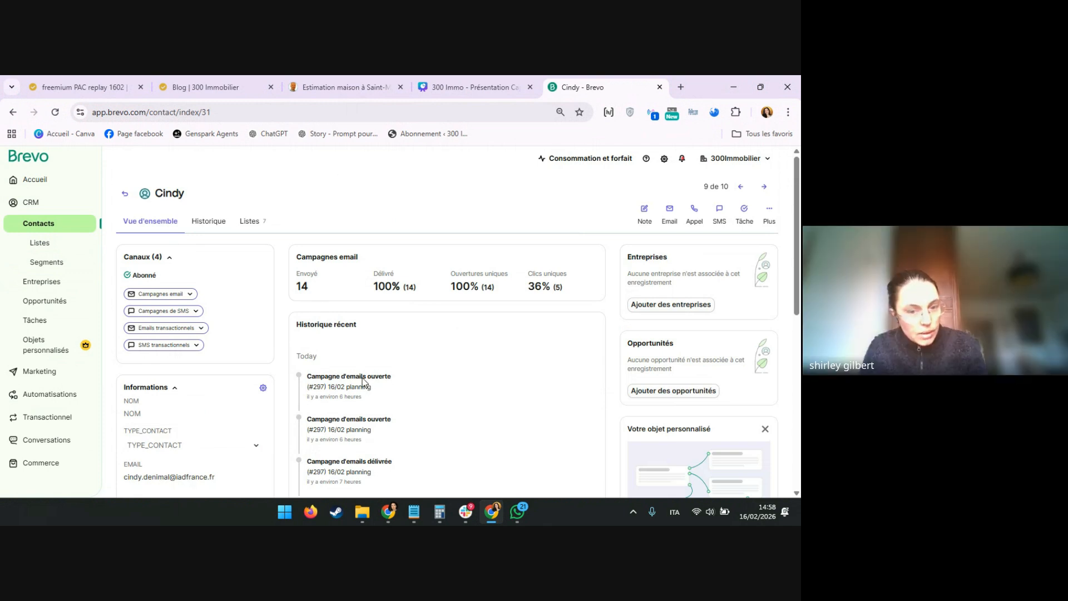
# Step: Review the contact's recent activity and full history for the campaign and transactional emails sent
pyautogui.scroll(-1, 362, 380)
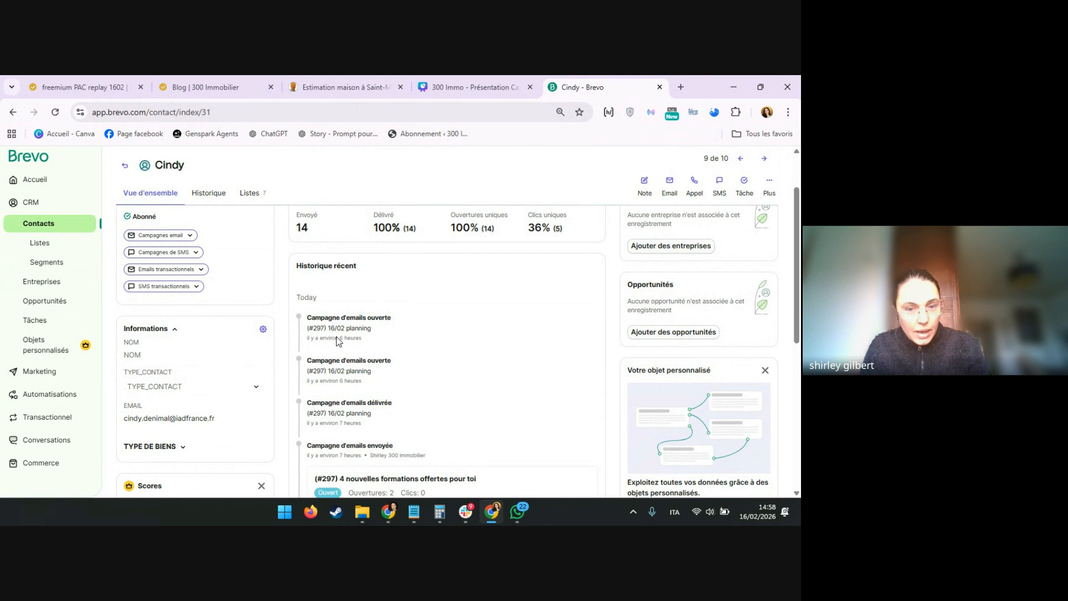
pyautogui.scroll(-5, 370, 423)
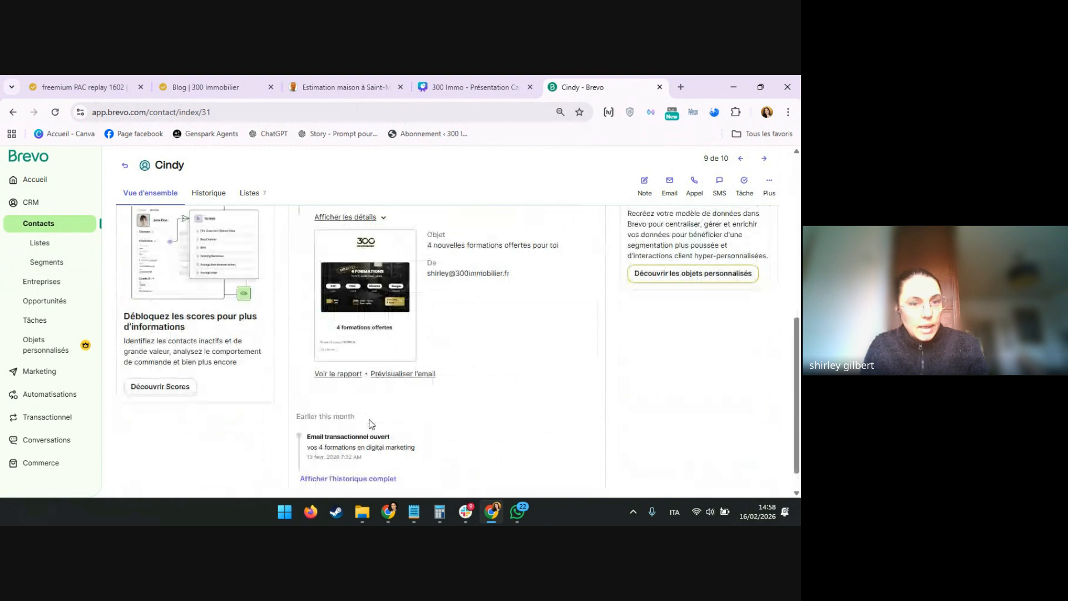
pyautogui.click(209, 194)
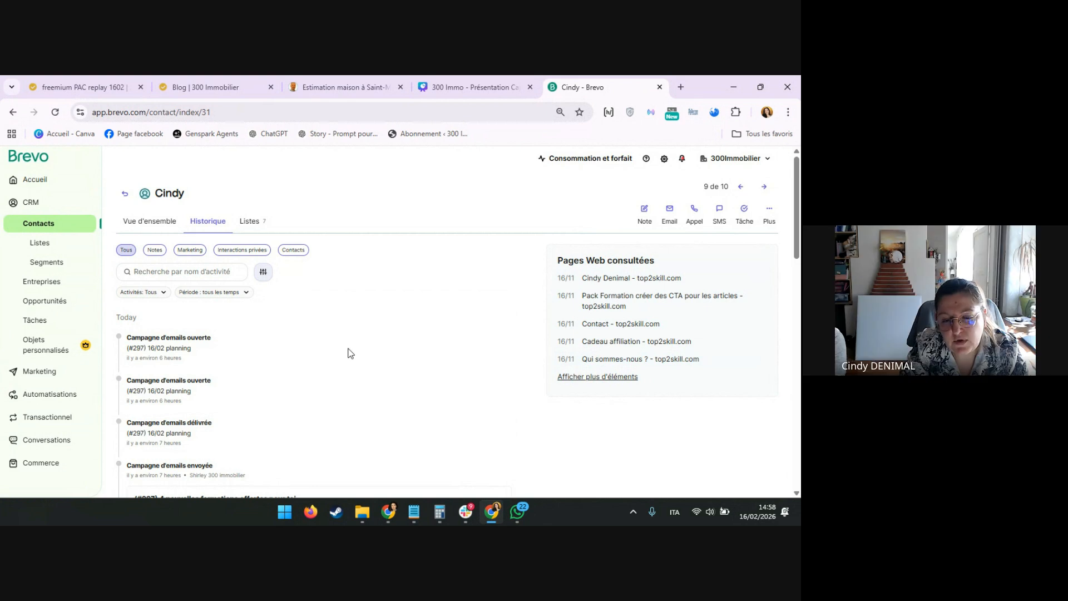
pyautogui.scroll(-10, 350, 353)
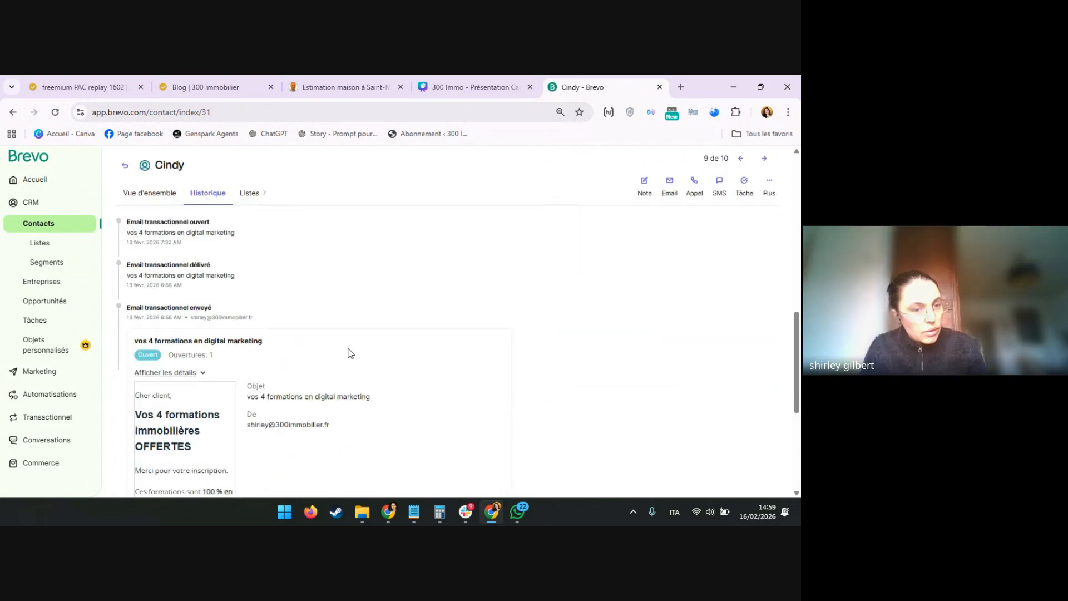
# Step: Check the "vos 4 formations en digital marketing" email in the contact's history and return through the "300 FREEMIUM" list to the overview of all lists
pyautogui.scroll(-2, 350, 353)
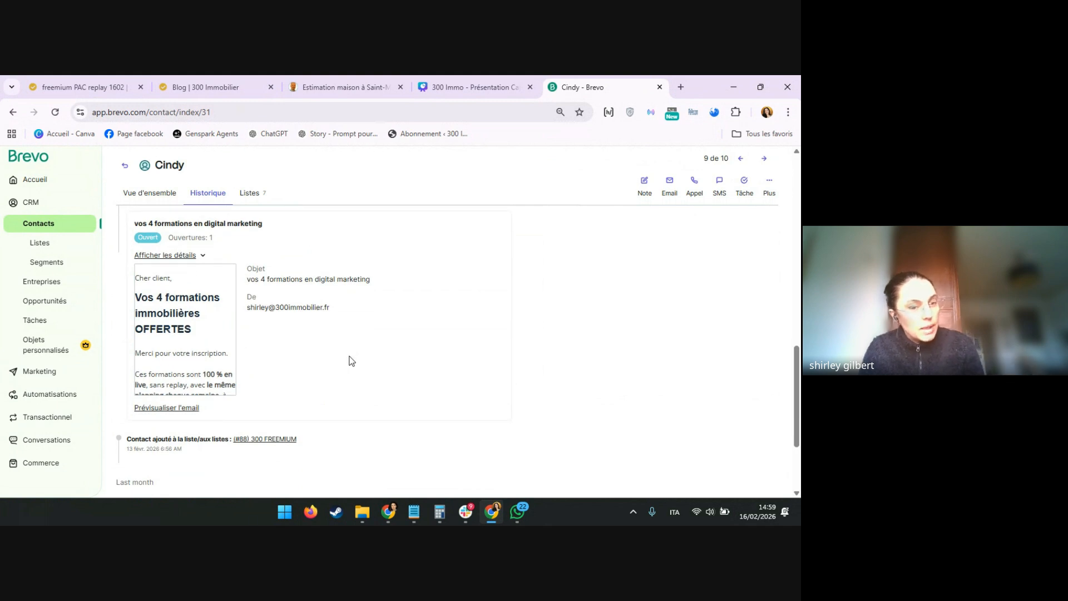
pyautogui.scroll(10, 350, 353)
pyautogui.scroll(4, 350, 361)
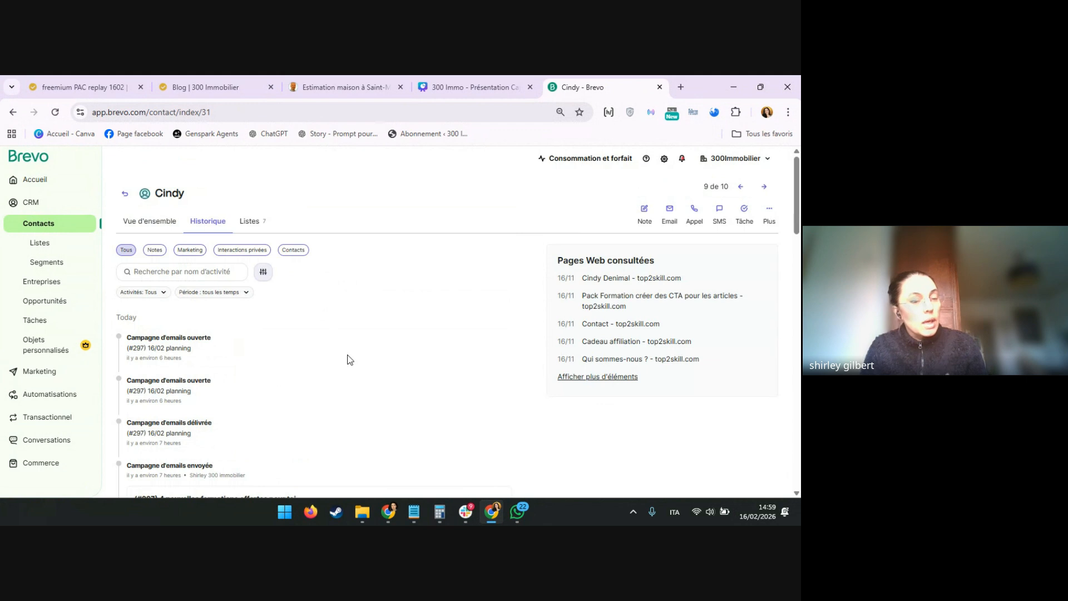
pyautogui.click(125, 195)
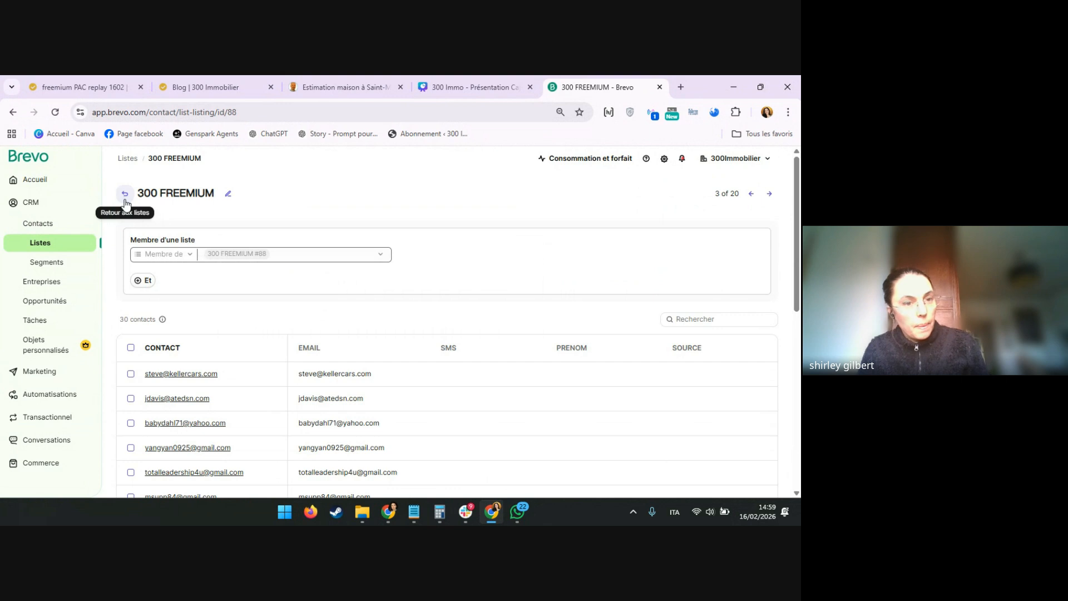
pyautogui.click(125, 196)
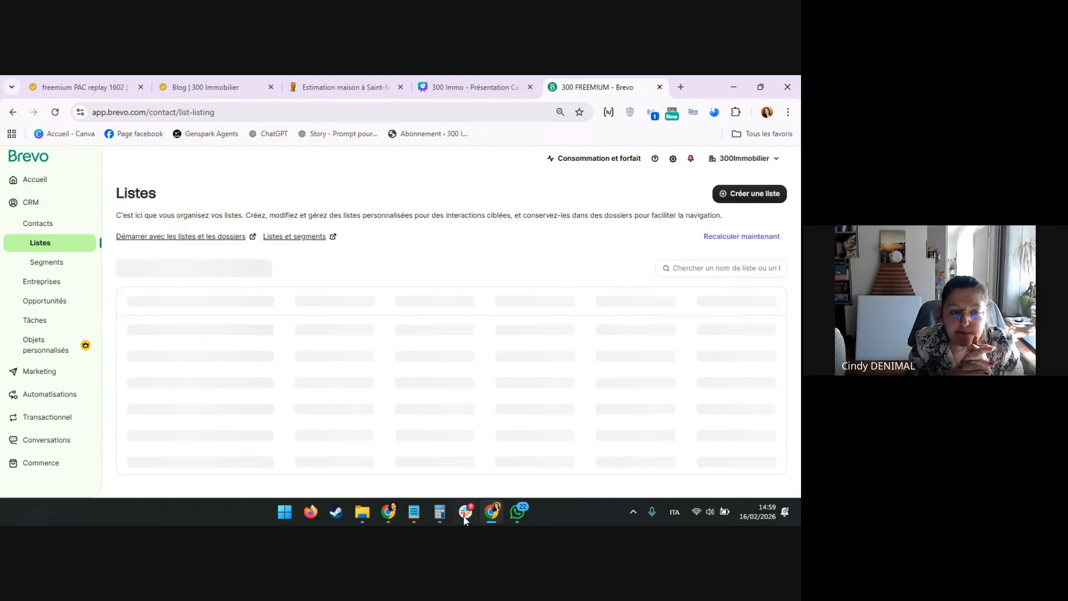
# Step: Switch to the browser window with the WordPress form editor and bring up the Google Meet call
pyautogui.click(392, 513)
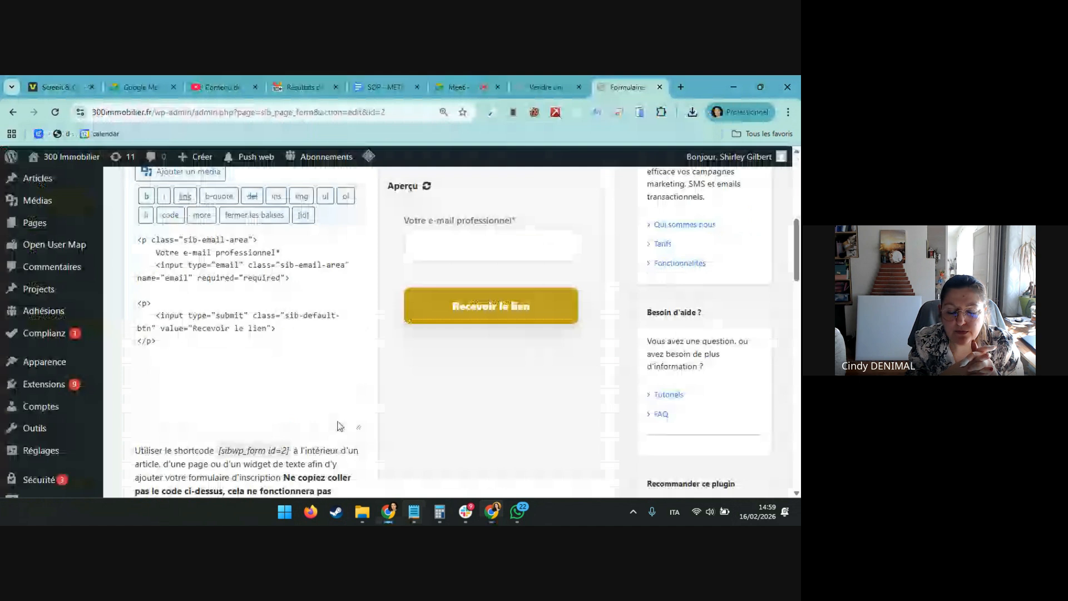
pyautogui.click(454, 90)
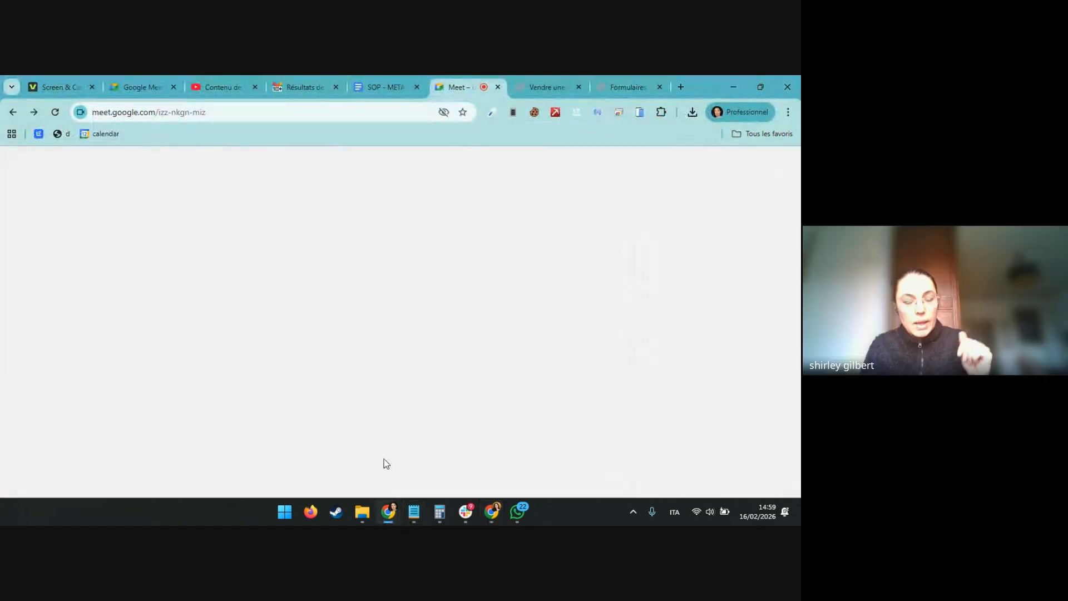